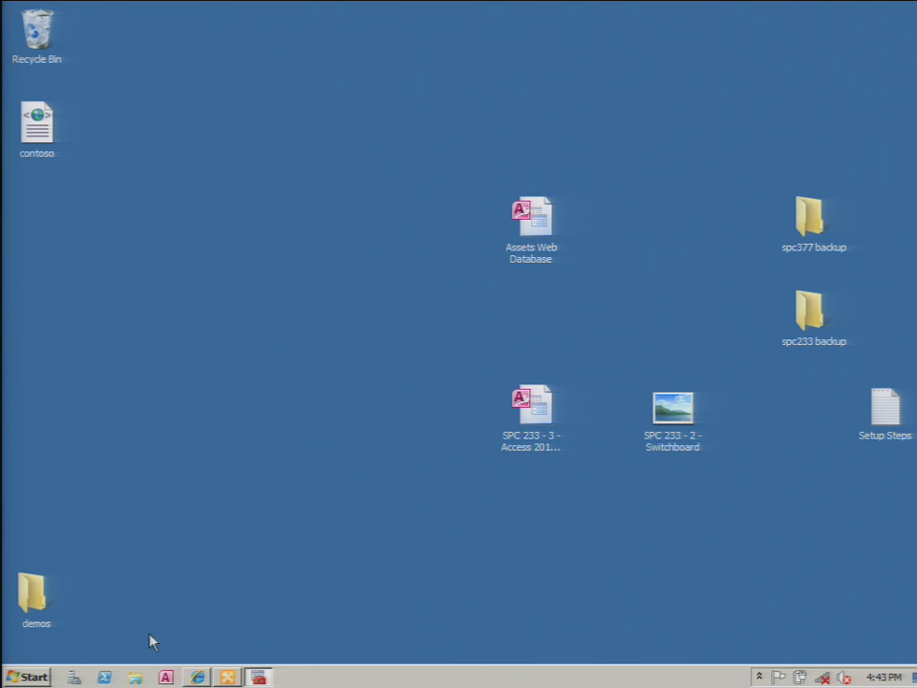
Create a blank desktop database in Microsoft Access and close its default empty table
{"action": "left_click", "coordinate": [165, 676]}
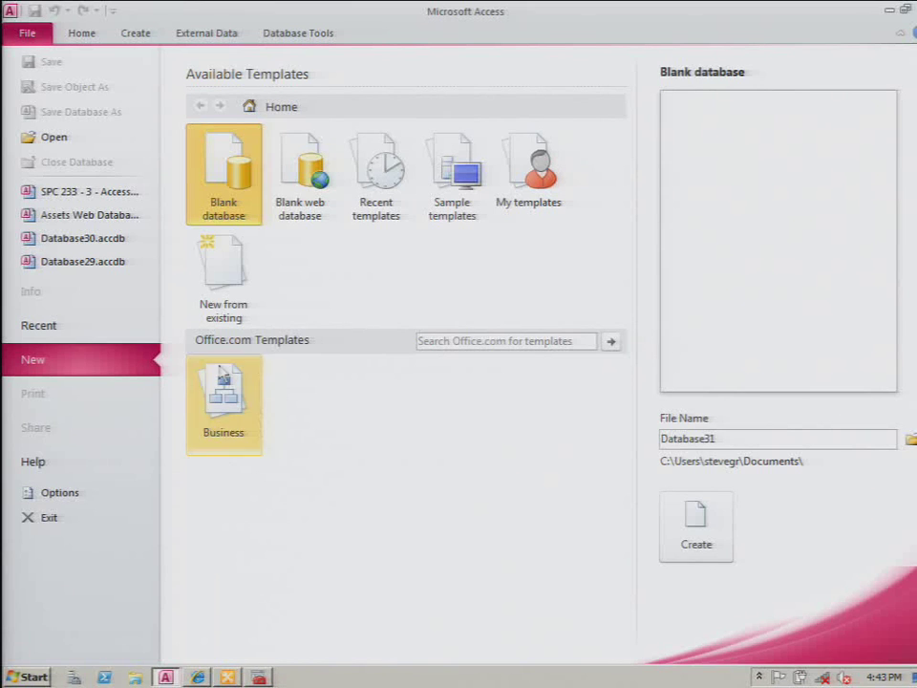
{"action": "double_click", "coordinate": [216, 184]}
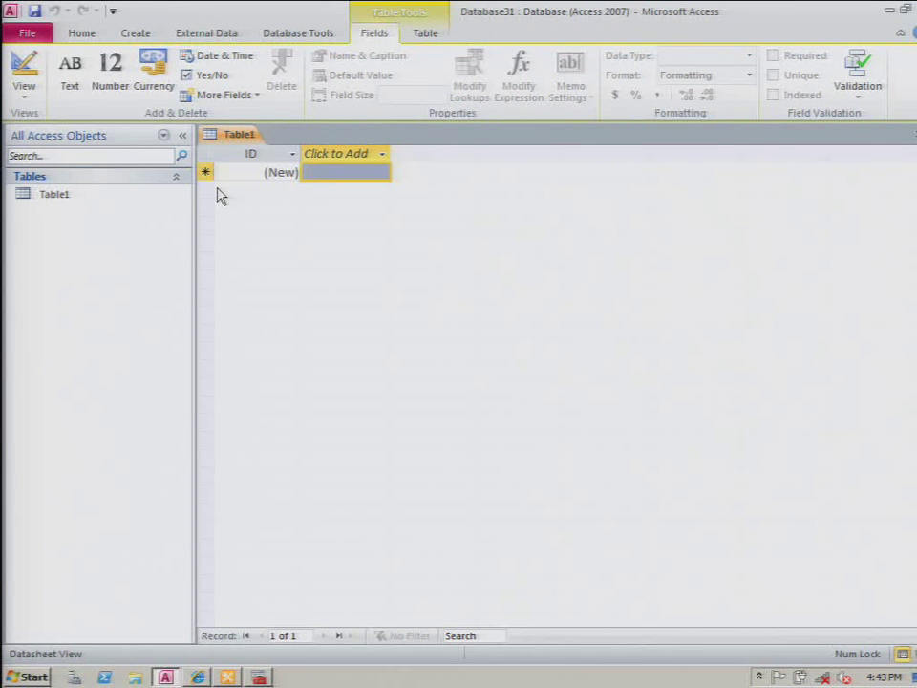
{"action": "right_click", "coordinate": [228, 134]}
{"action": "left_click", "coordinate": [254, 161]}
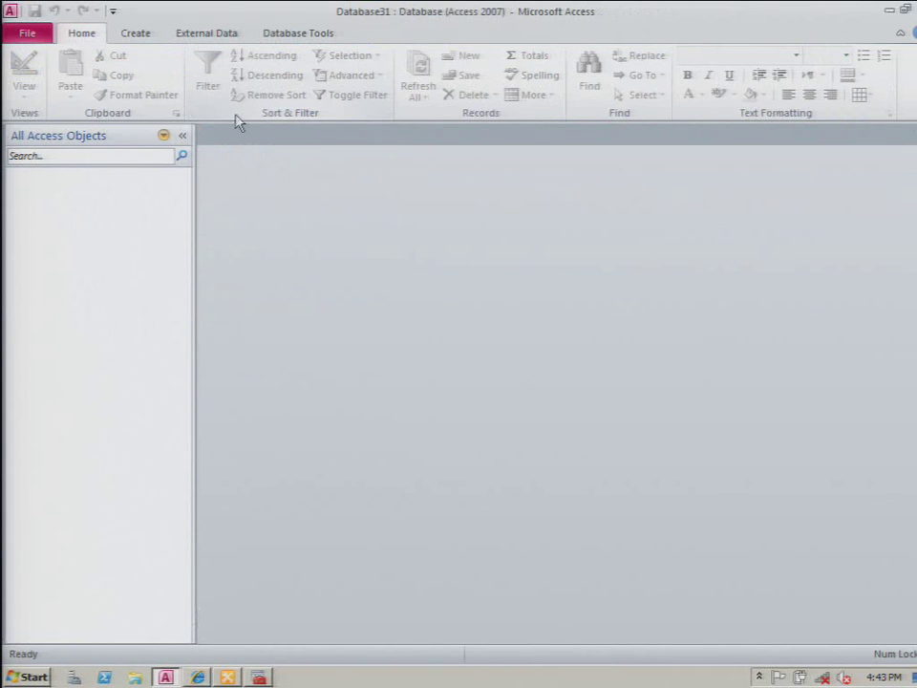
Link the Survey Results and Employees lists from the surveydata SharePoint site as linked tables in the database
{"action": "left_click", "coordinate": [213, 34]}
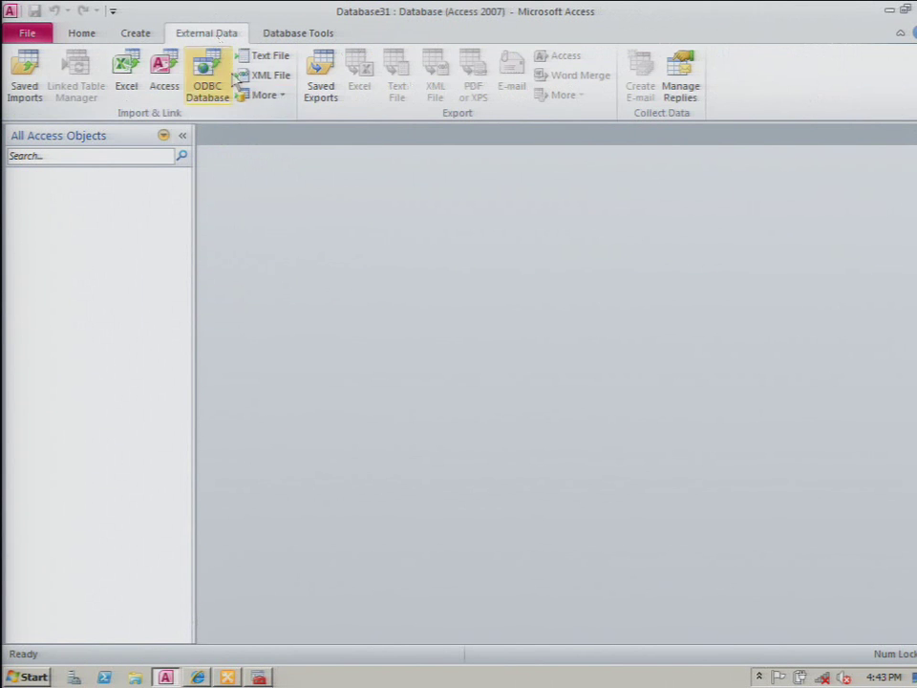
{"action": "left_click", "coordinate": [257, 96]}
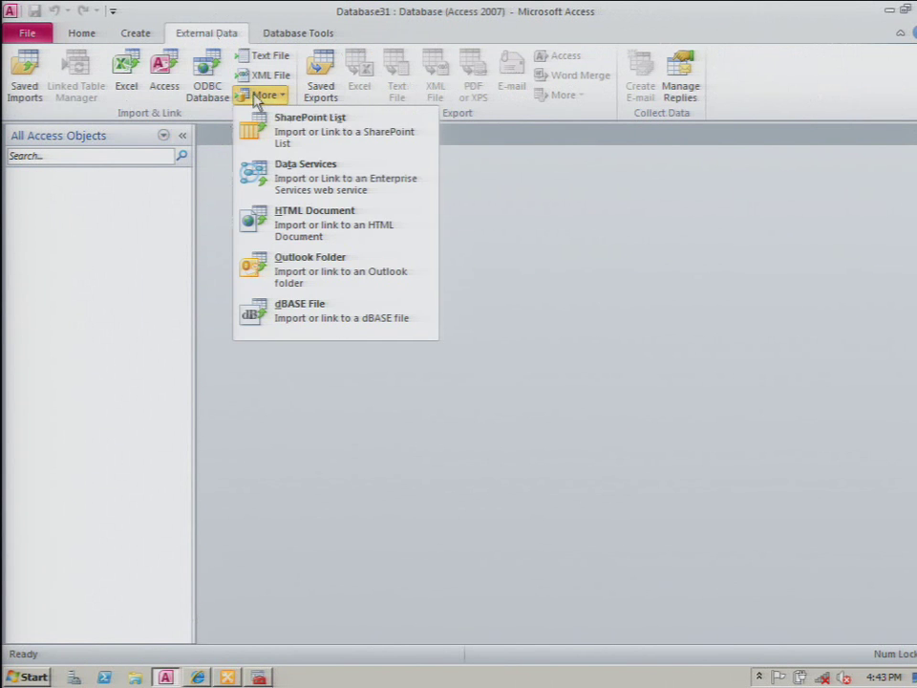
{"action": "left_click", "coordinate": [287, 135]}
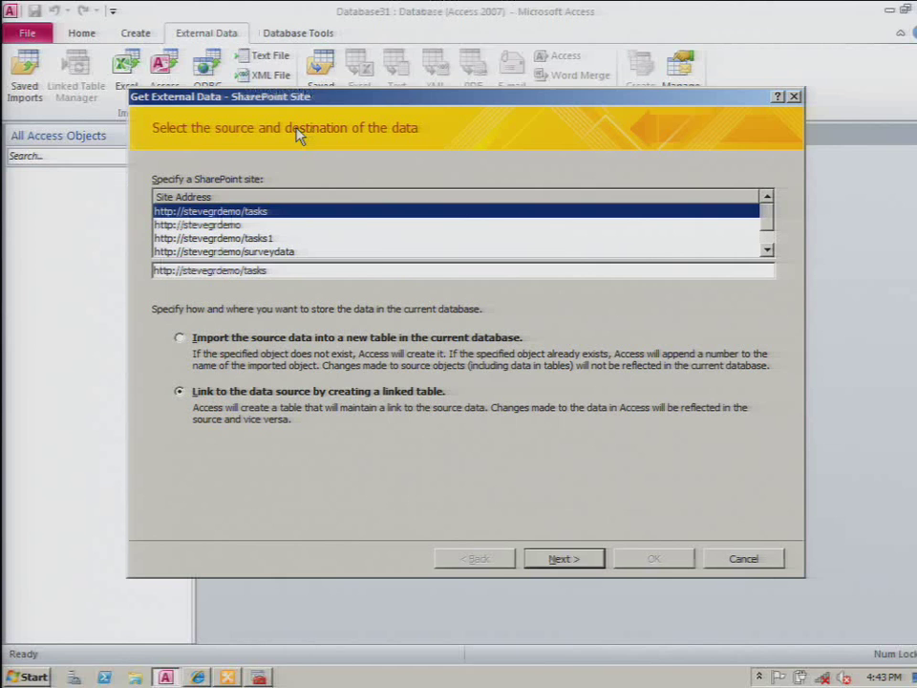
{"action": "left_click", "coordinate": [298, 252]}
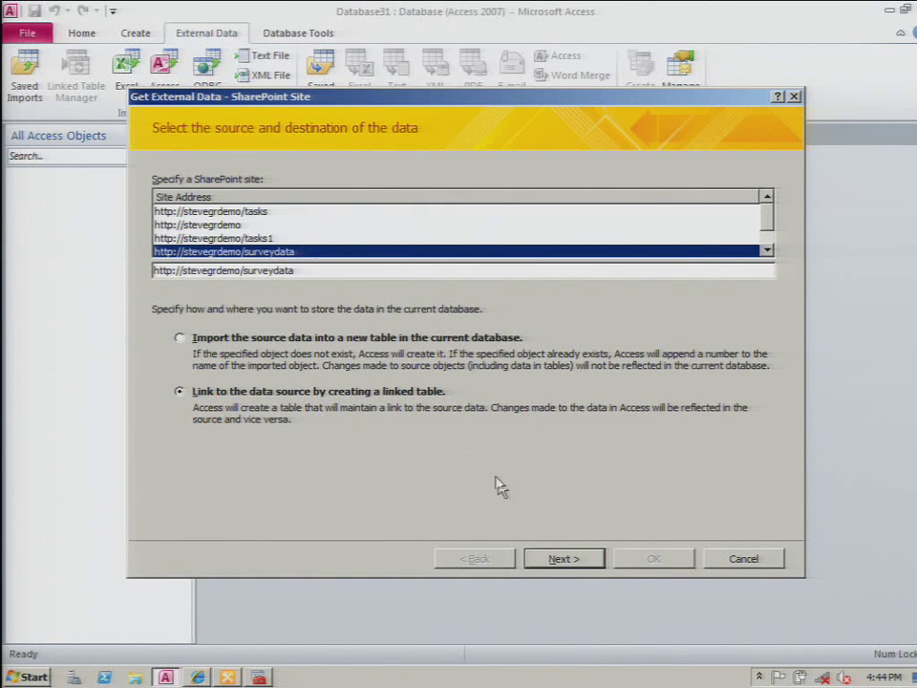
{"action": "left_click", "coordinate": [558, 555]}
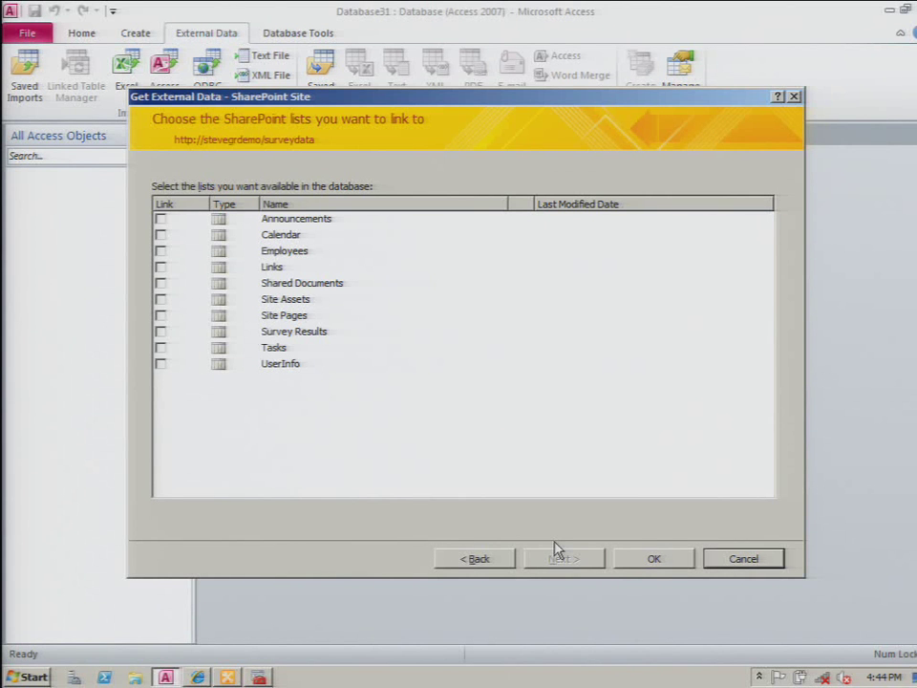
{"action": "left_click", "coordinate": [160, 333]}
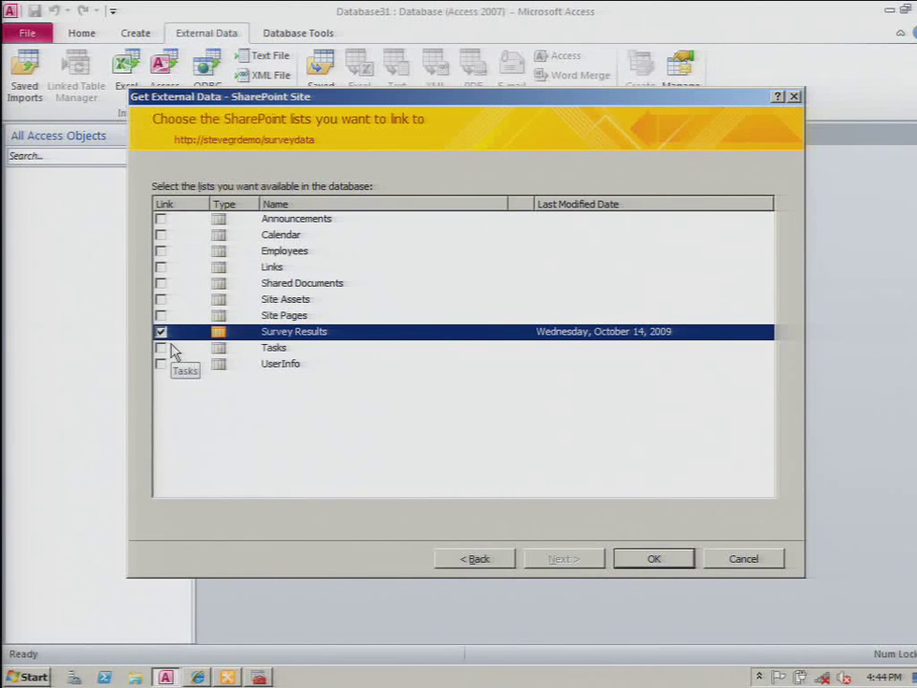
{"action": "left_click", "coordinate": [164, 253]}
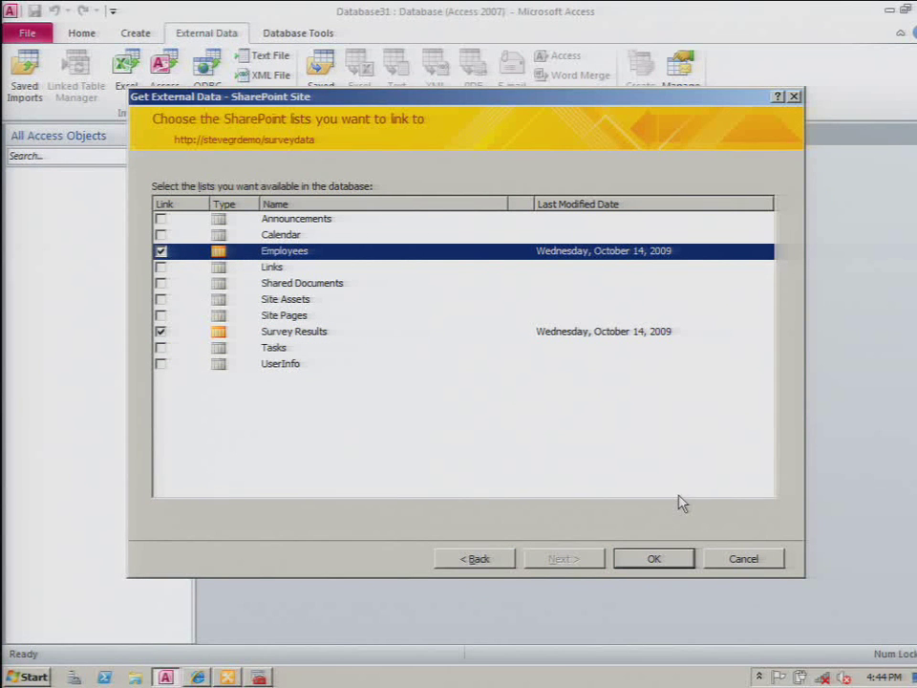
{"action": "left_click", "coordinate": [657, 559]}
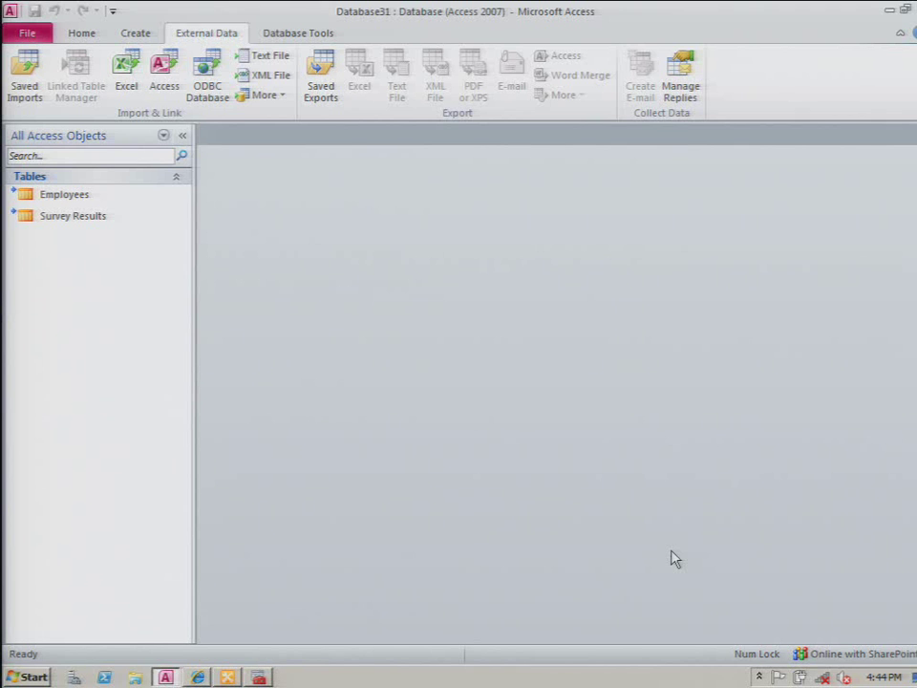
Examine the relationship between the Employees and Survey Results tables, and close the relationships view
{"action": "left_click", "coordinate": [26, 32]}
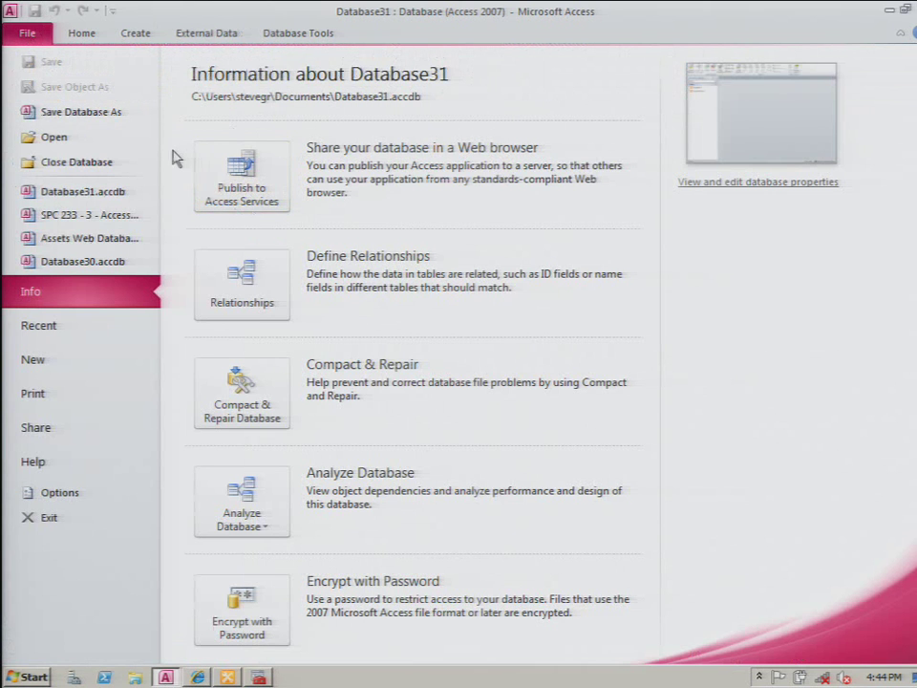
{"action": "left_click", "coordinate": [239, 272]}
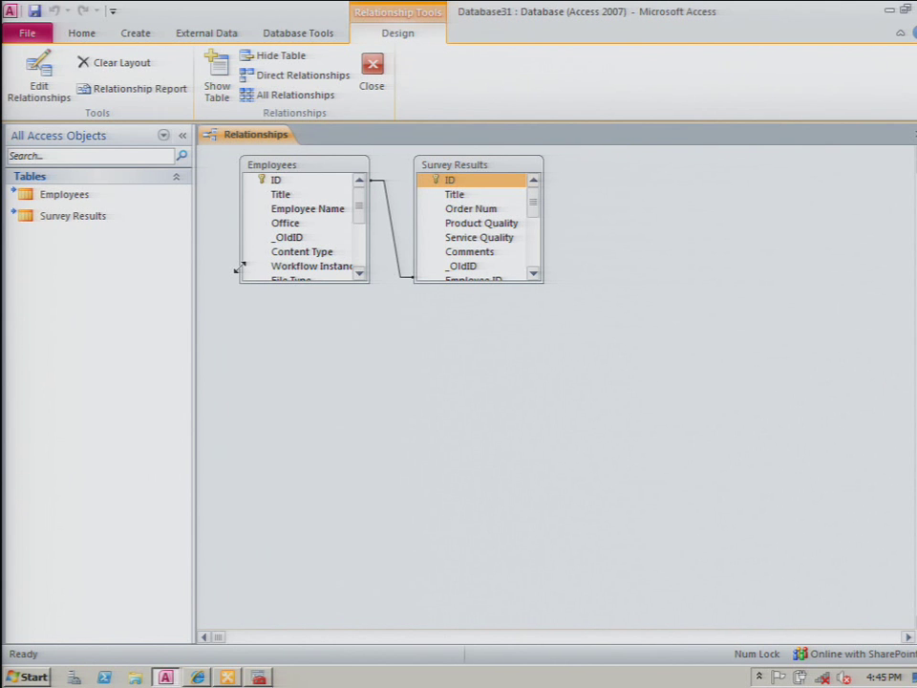
{"action": "left_click", "coordinate": [373, 76]}
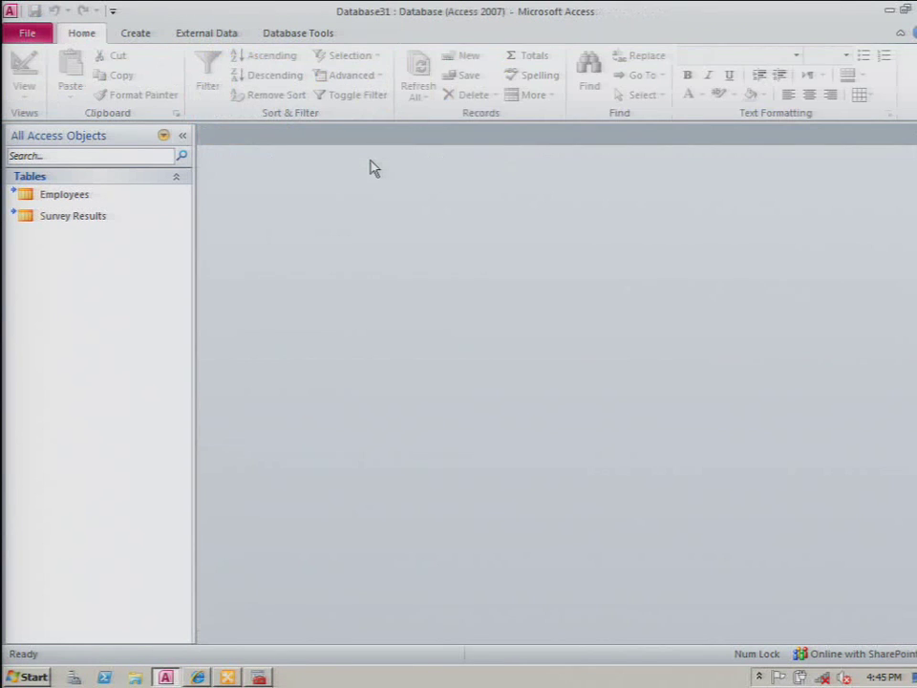
Start a new query in Design view containing the Survey Results and Employees tables
{"action": "left_click", "coordinate": [133, 36]}
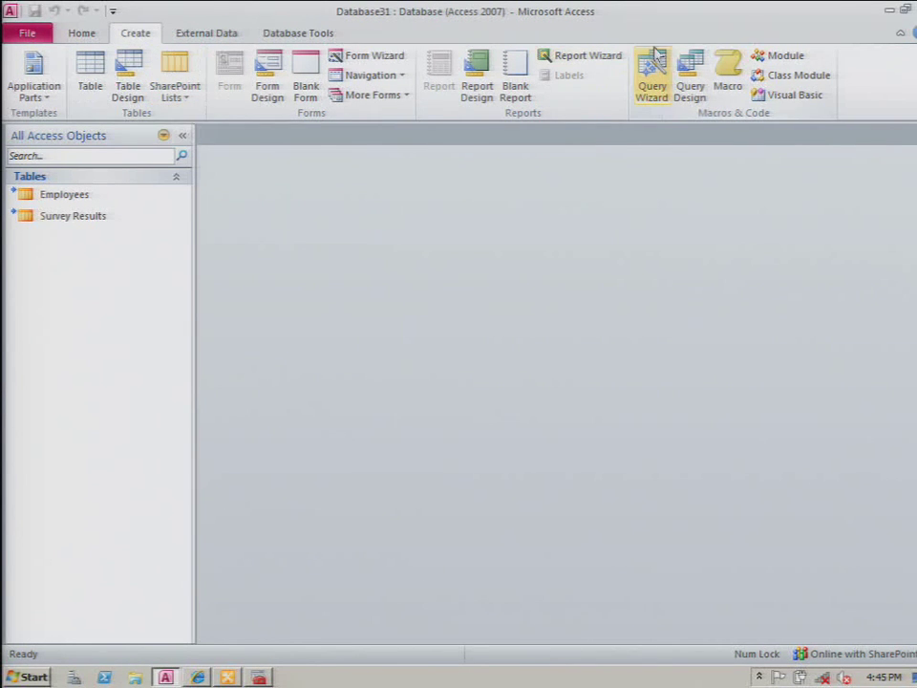
{"action": "left_click", "coordinate": [688, 65]}
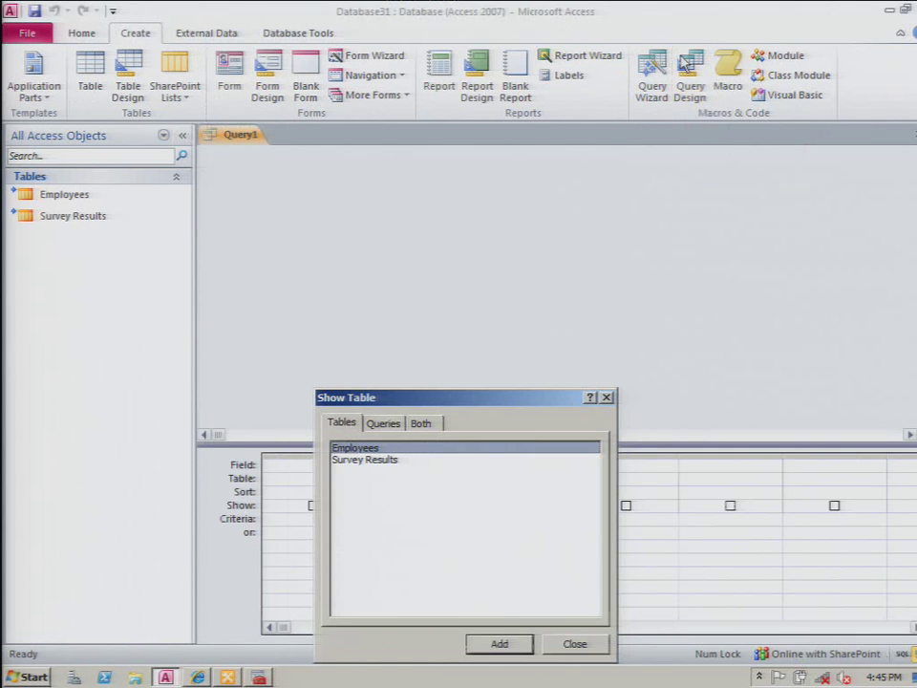
{"action": "left_click", "coordinate": [399, 462]}
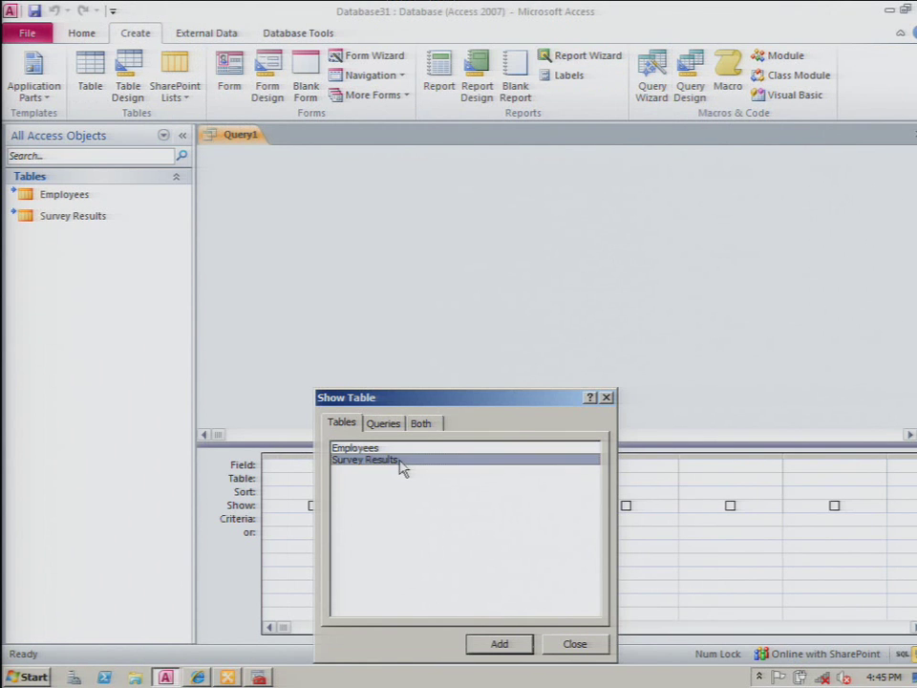
{"action": "double_click", "coordinate": [399, 462]}
{"action": "double_click", "coordinate": [402, 450]}
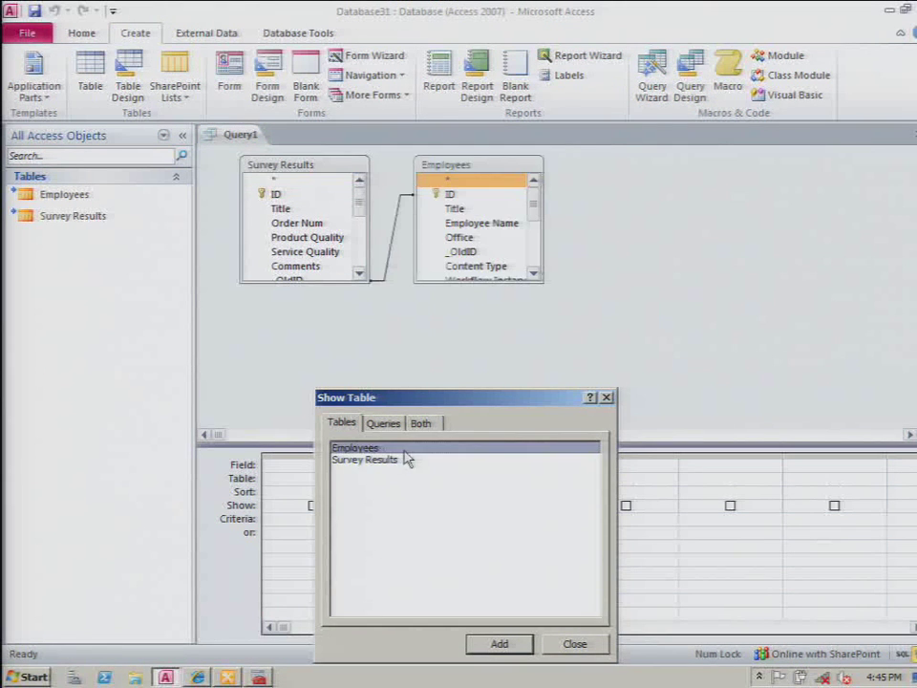
{"action": "left_click", "coordinate": [573, 644]}
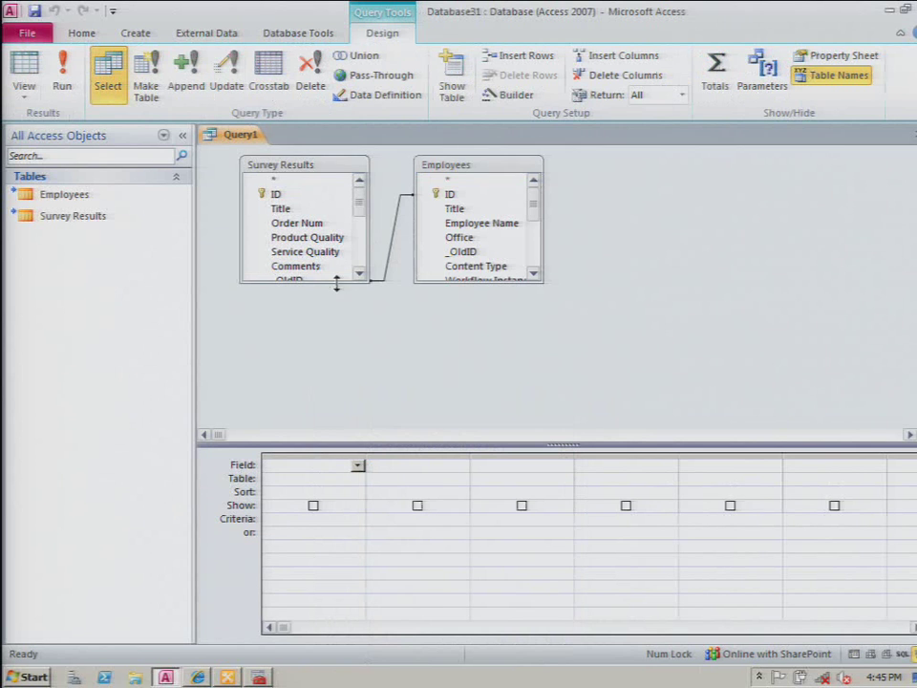
Add Order Num, Product Quality, Service Quality and Comments from Survey Results, plus Employee Name and Office from Employees, to the query
{"action": "left_click_drag", "start_coordinate": [336, 283], "coordinate": [334, 402]}
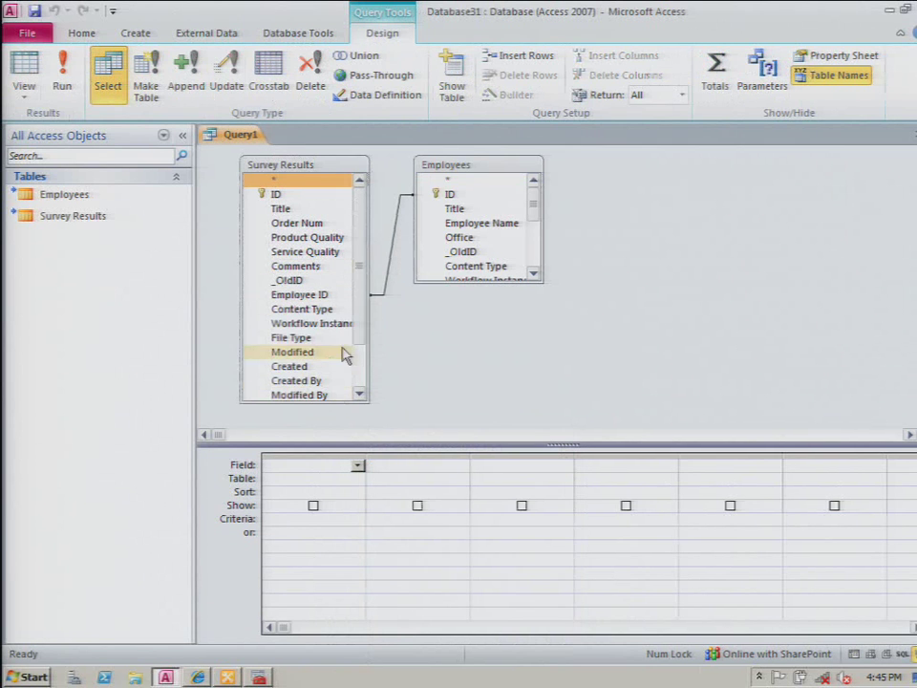
{"action": "double_click", "coordinate": [300, 226]}
{"action": "double_click", "coordinate": [305, 239]}
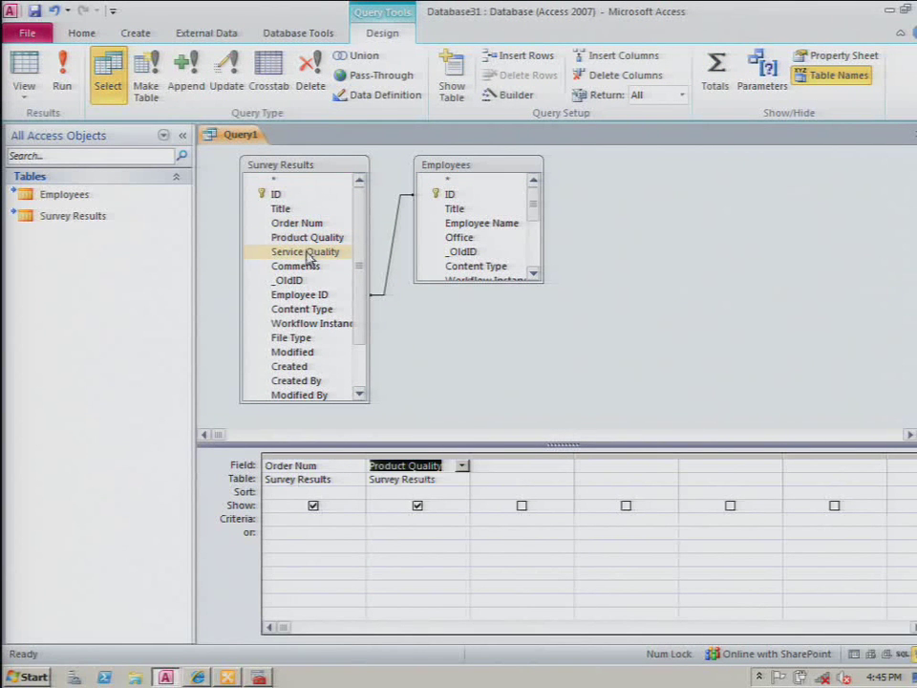
{"action": "double_click", "coordinate": [305, 252]}
{"action": "double_click", "coordinate": [305, 268]}
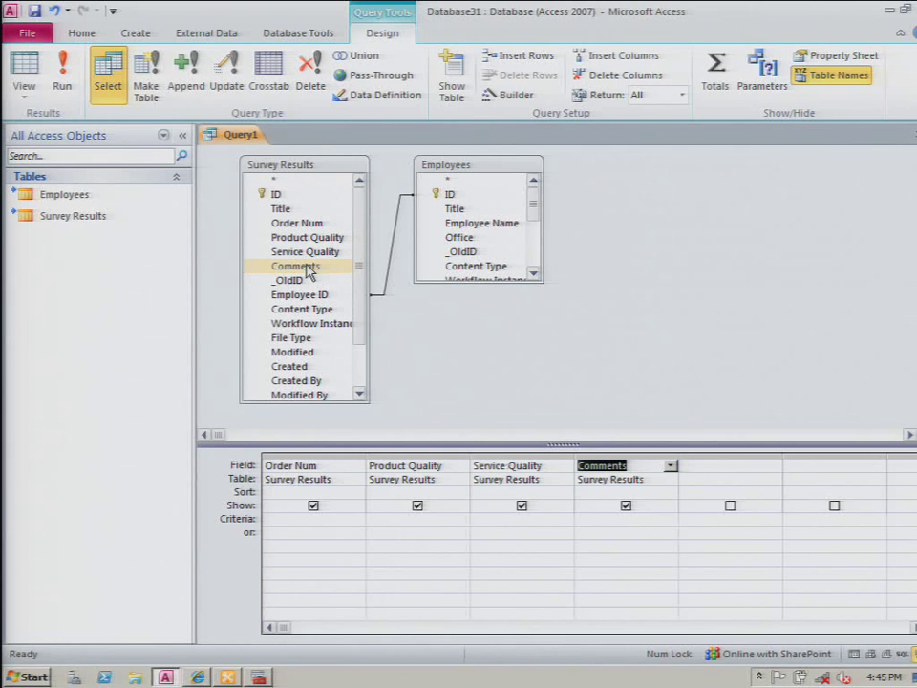
{"action": "double_click", "coordinate": [501, 225]}
{"action": "double_click", "coordinate": [466, 239]}
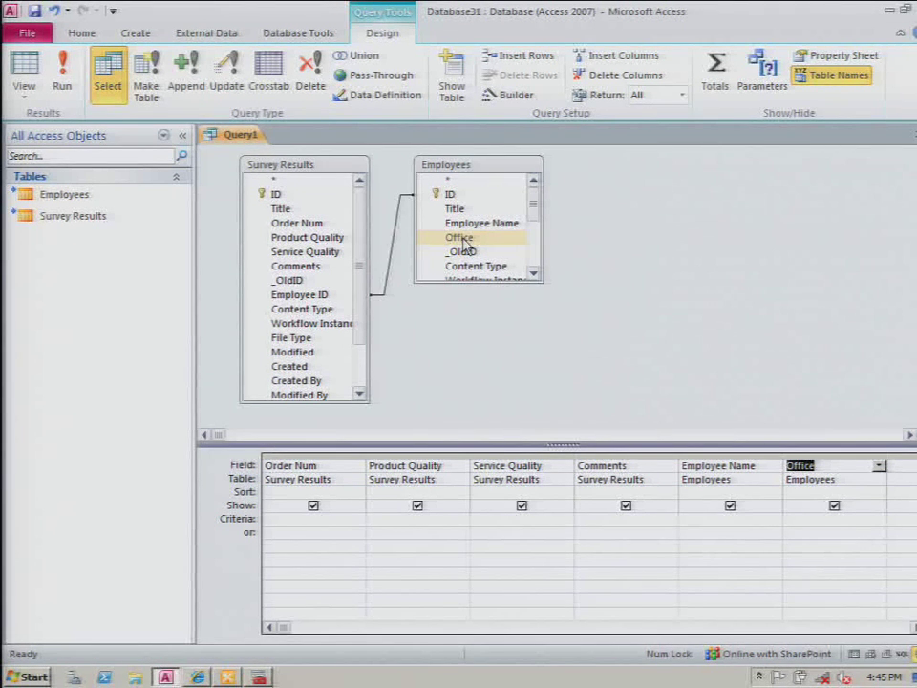
Save the query as "Survey Results w Employee Data"
{"action": "right_click", "coordinate": [255, 137]}
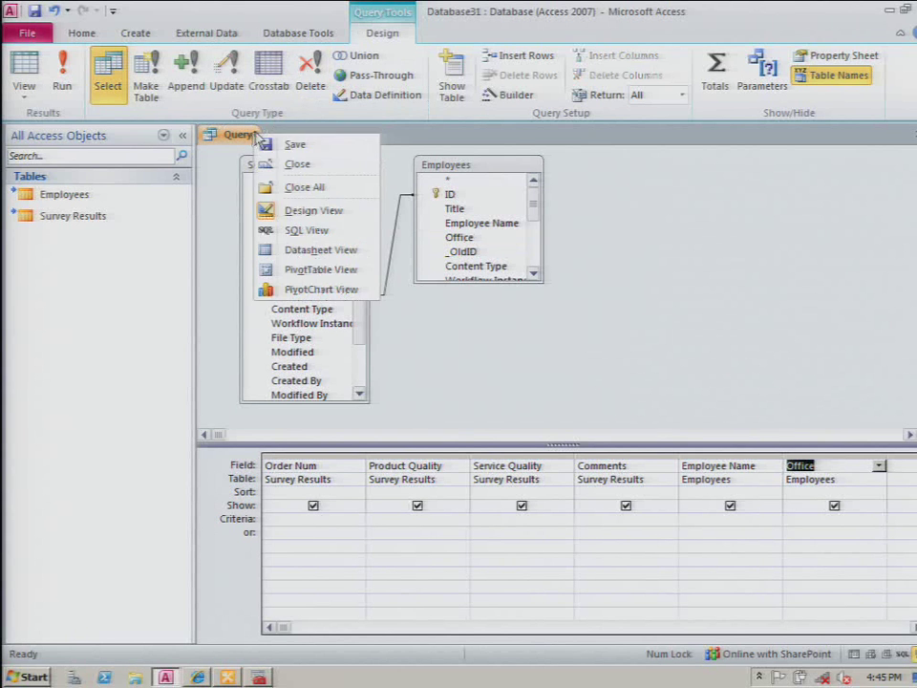
{"action": "left_click", "coordinate": [286, 144]}
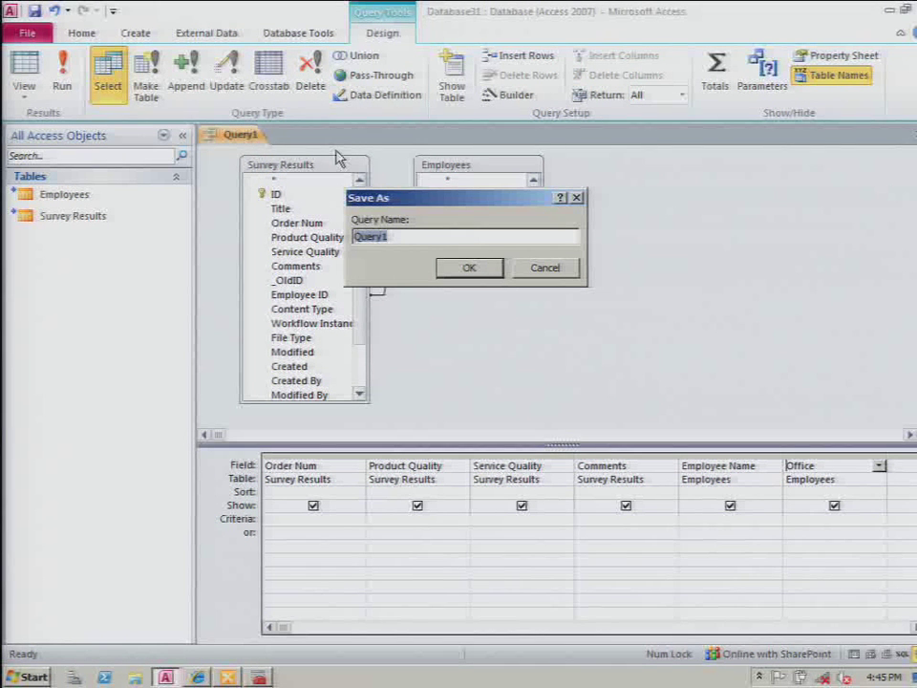
{"action": "type", "text": "Survey Res"}
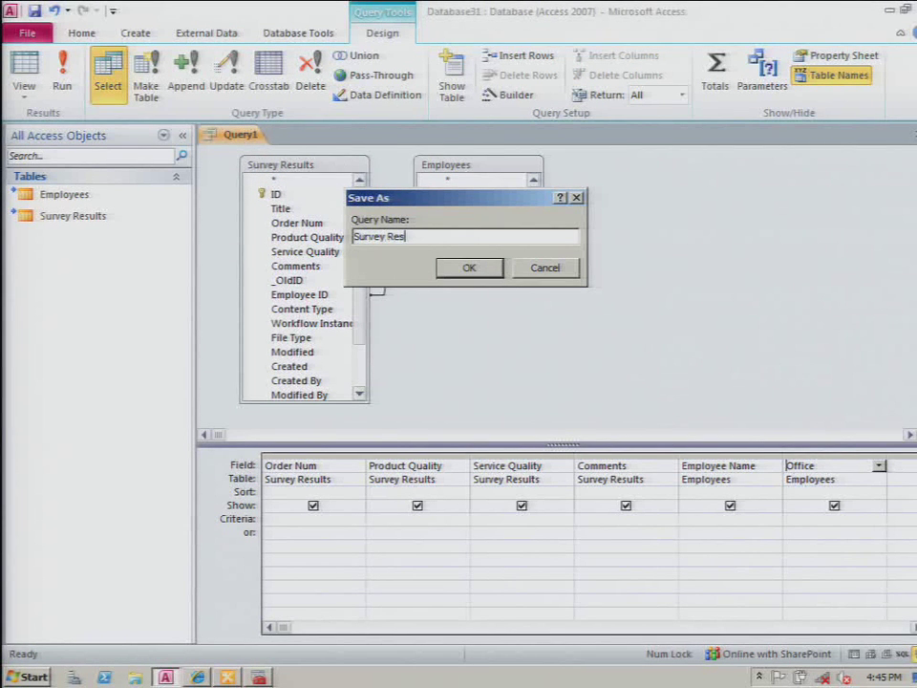
{"action": "type", "text": "ults w Employee Data"}
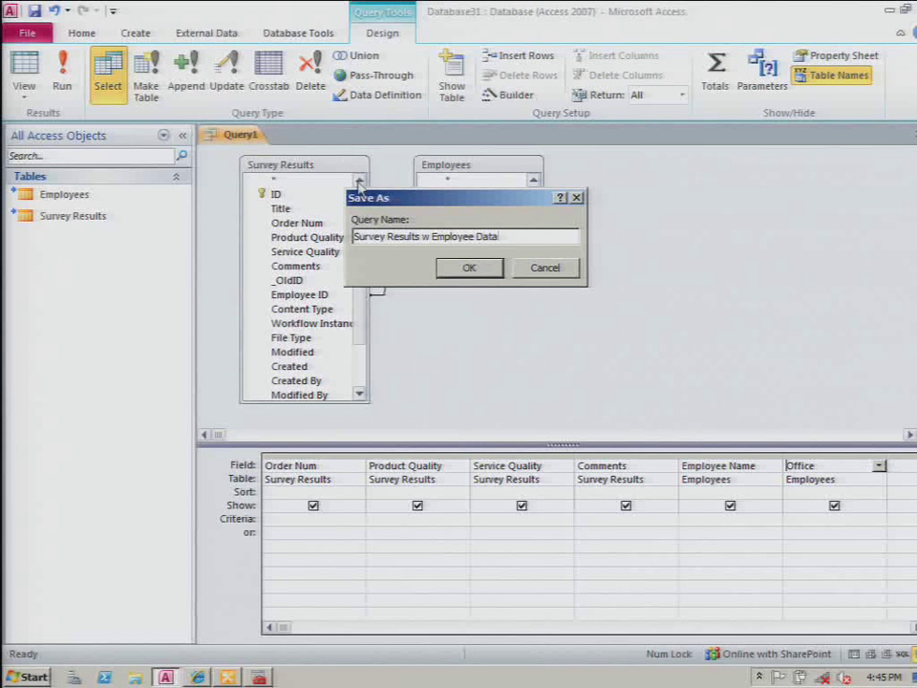
{"action": "left_click", "coordinate": [469, 267]}
Review the saved query's records in Datasheet view and close the query
{"action": "right_click", "coordinate": [320, 137]}
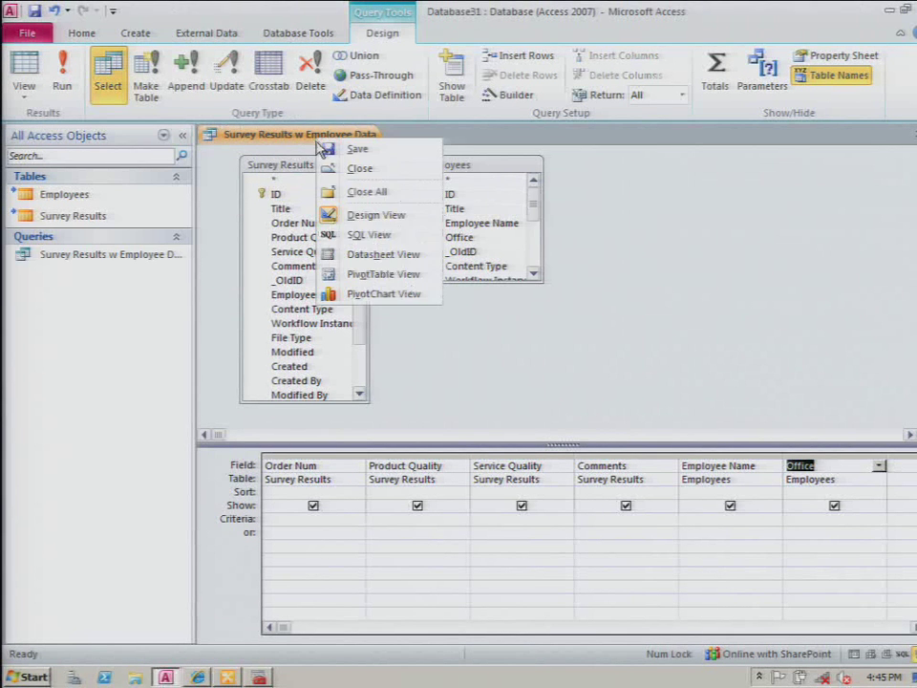
{"action": "left_click", "coordinate": [382, 255]}
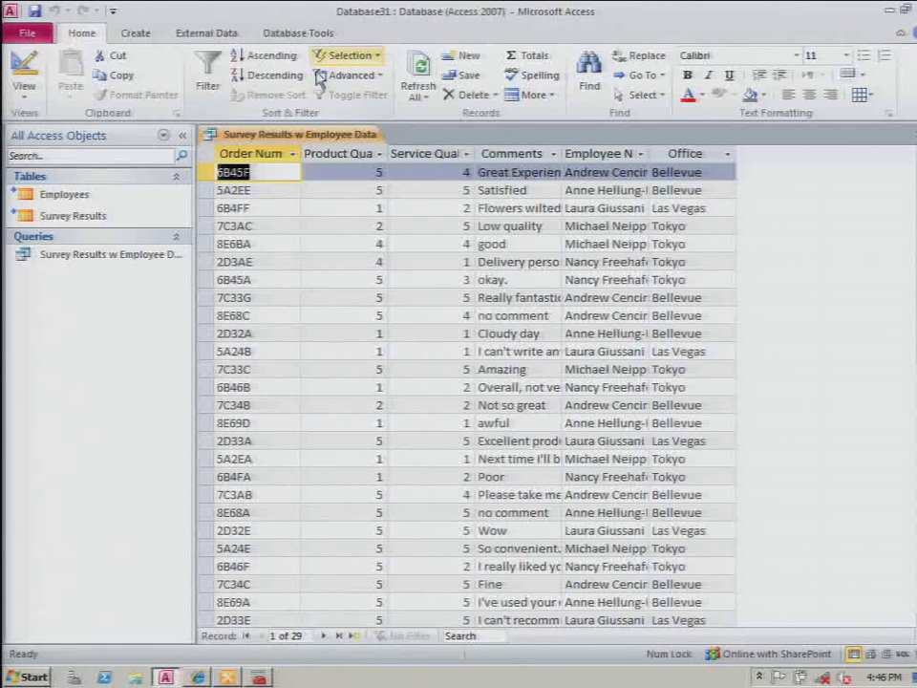
{"action": "right_click", "coordinate": [338, 137]}
{"action": "left_click", "coordinate": [377, 161]}
Create a report based on the Survey Results w Employee Data query
{"action": "left_click", "coordinate": [163, 254]}
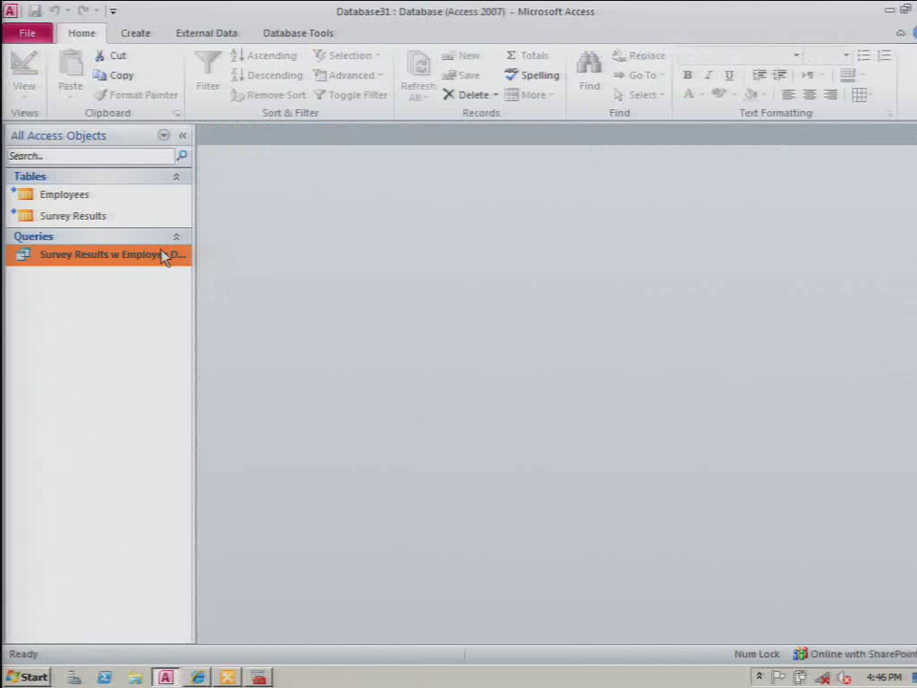
{"action": "left_click", "coordinate": [137, 34]}
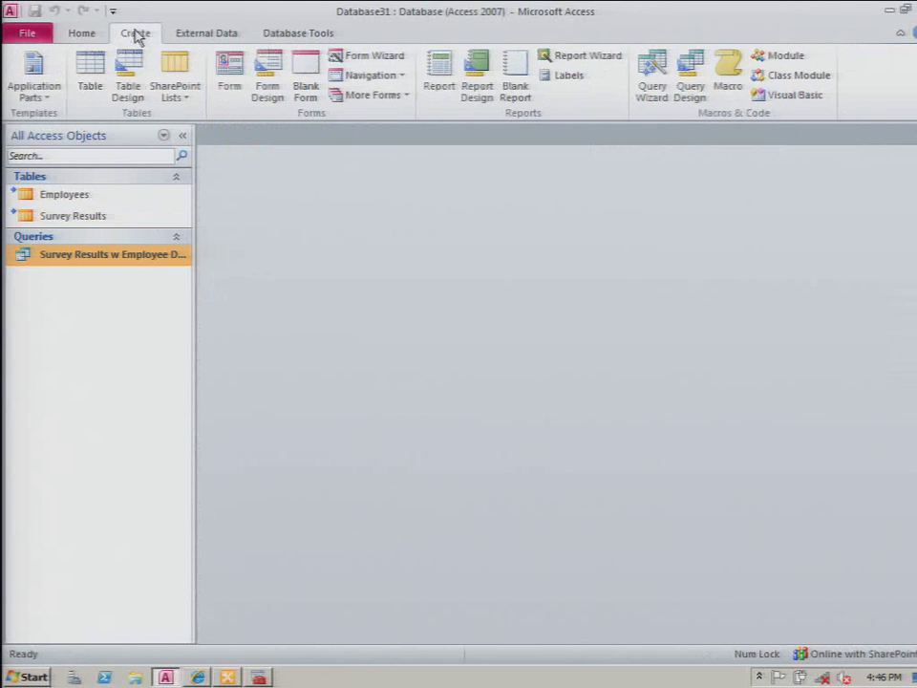
{"action": "left_click", "coordinate": [439, 71]}
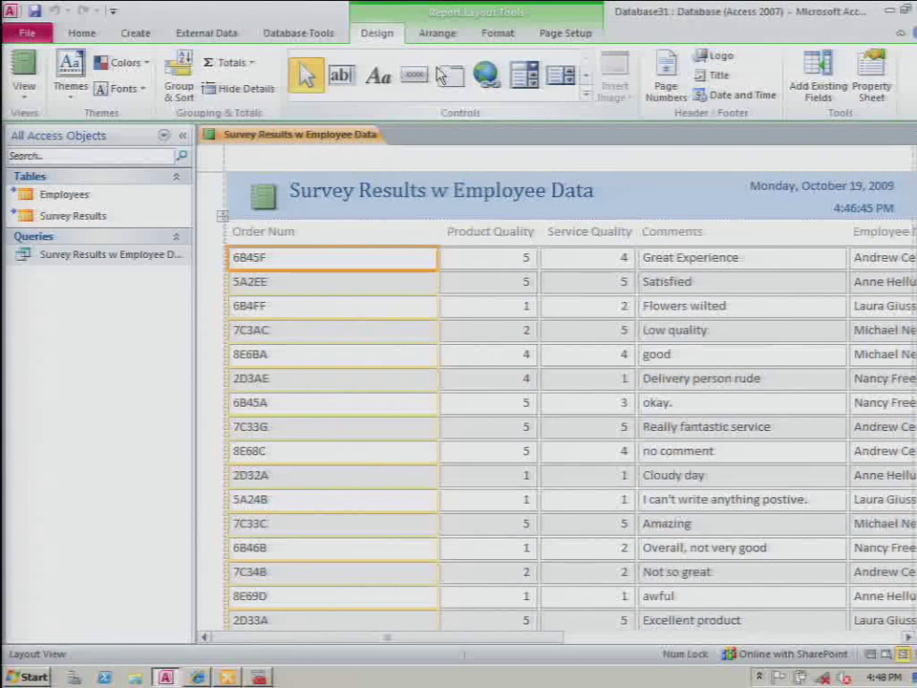
Delete the entire Comments column, including its header, from the report layout
{"action": "left_click", "coordinate": [688, 259]}
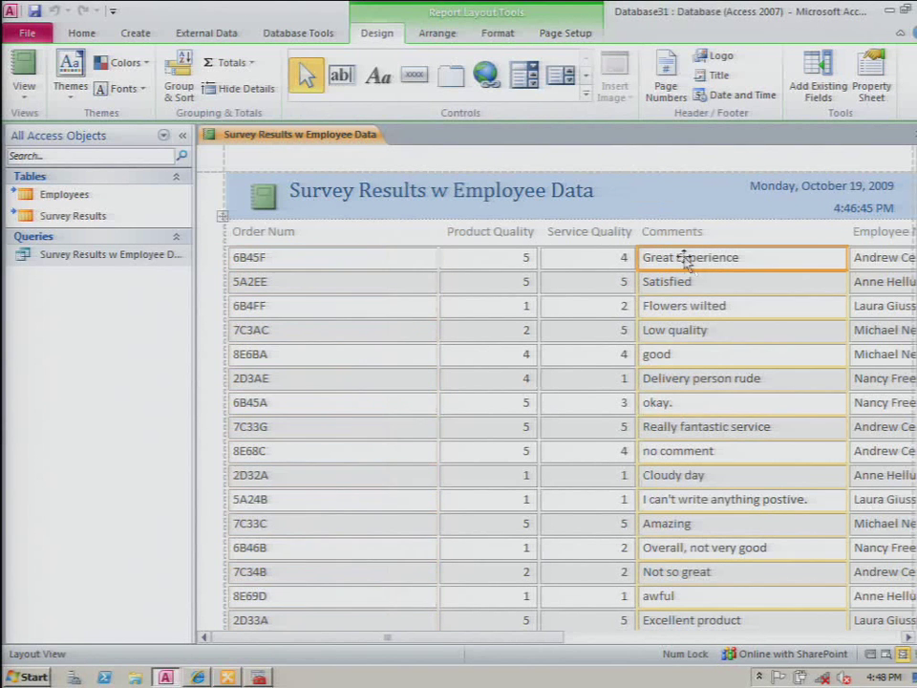
{"action": "left_click", "coordinate": [437, 32]}
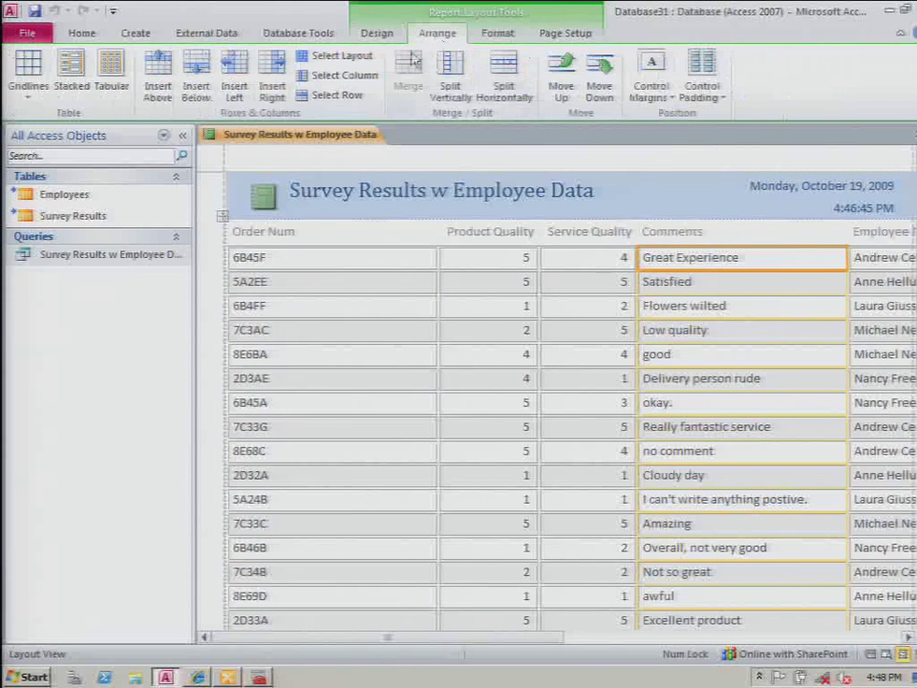
{"action": "left_click", "coordinate": [325, 77]}
{"action": "key", "text": "Delete"}
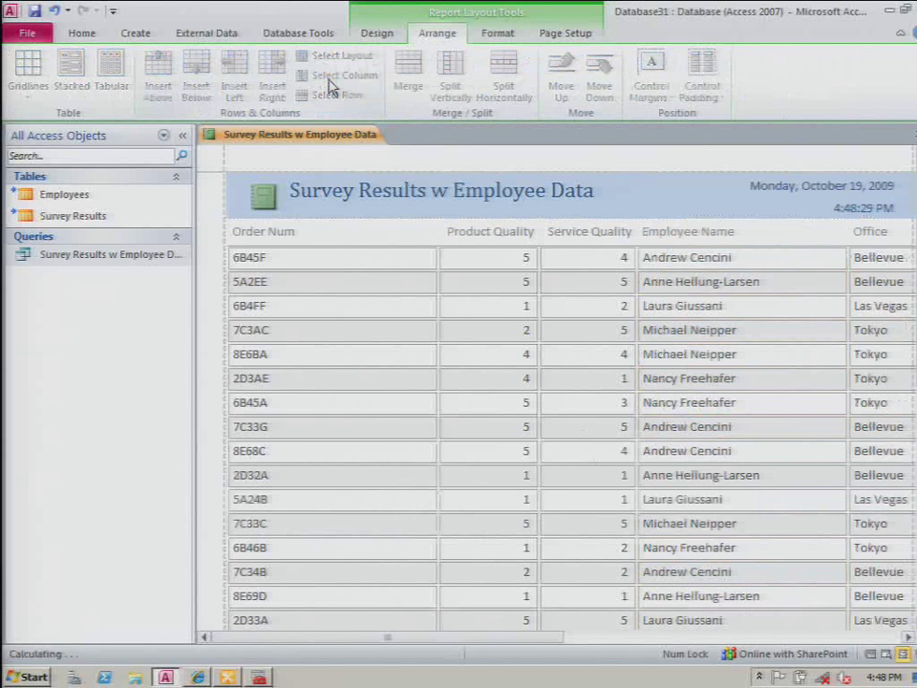
Move the Office column to the start of the report table and place the Employee Name column directly after it
{"action": "left_click", "coordinate": [864, 239]}
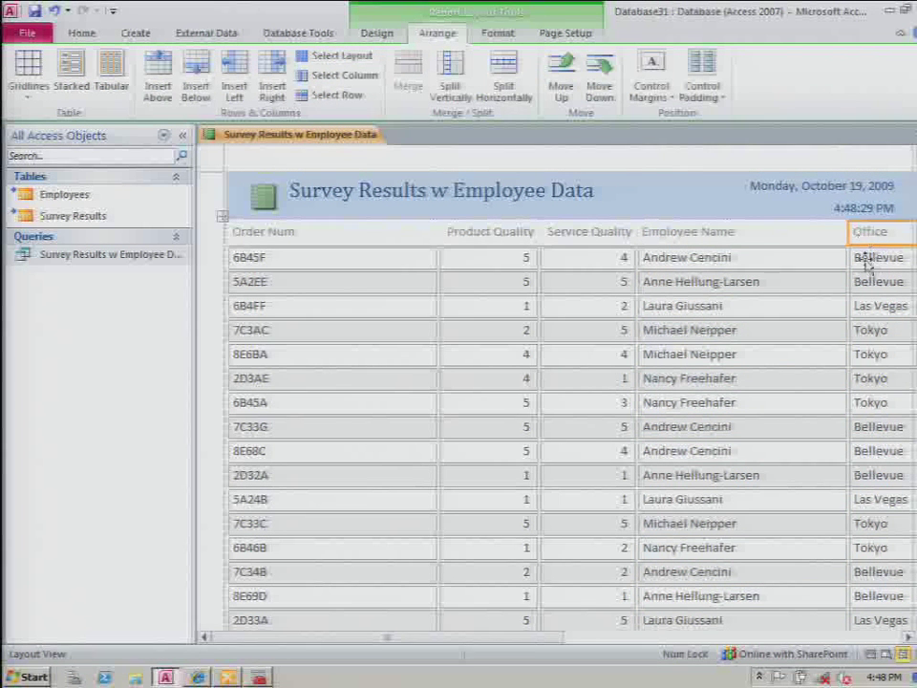
{"action": "left_click_drag", "start_coordinate": [876, 240], "coordinate": [244, 241]}
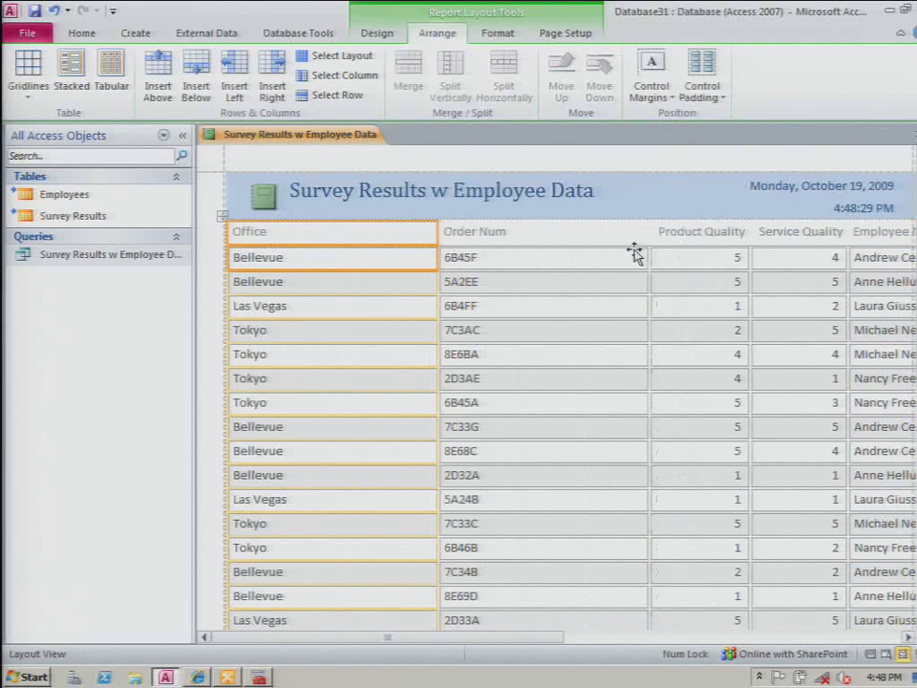
{"action": "left_click", "coordinate": [912, 233]}
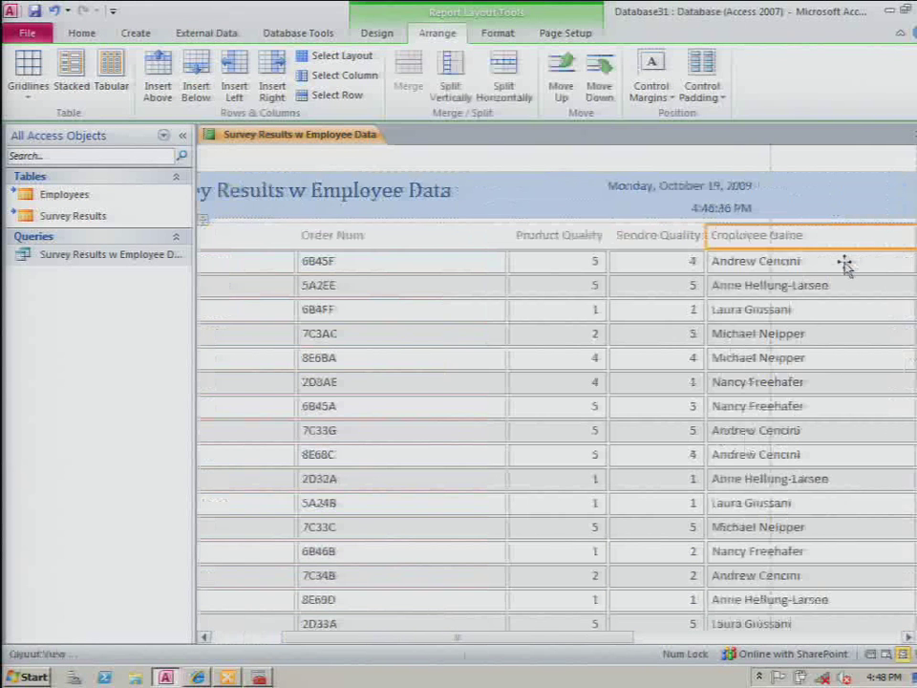
{"action": "left_click", "coordinate": [761, 264]}
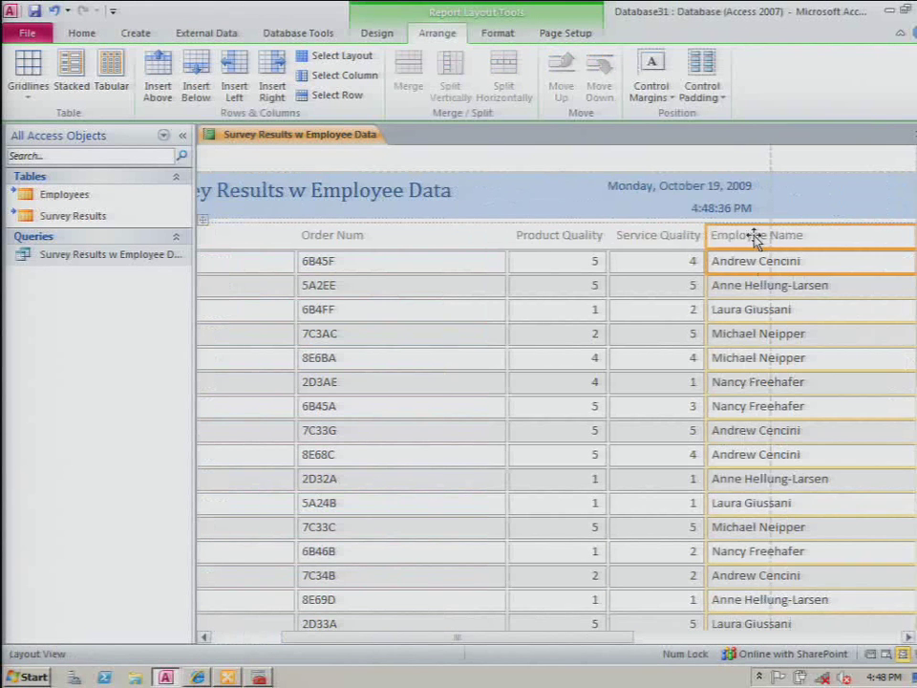
{"action": "left_click_drag", "start_coordinate": [755, 238], "coordinate": [430, 313]}
Narrow the Office, Employee Name and Order Num columns to fit their contents so the whole table fits within the page width
{"action": "left_click", "coordinate": [412, 271]}
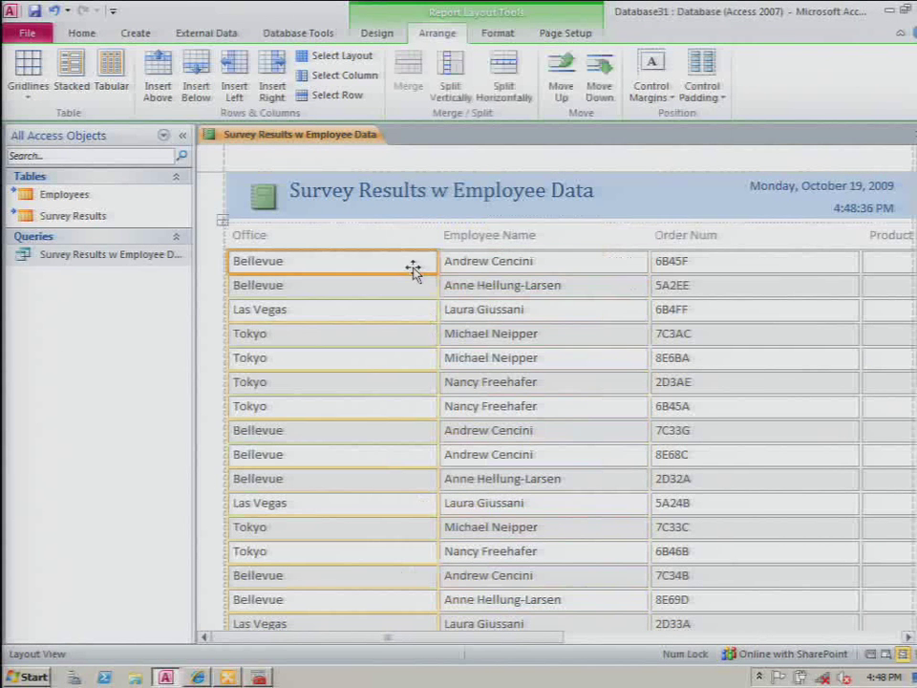
{"action": "left_click_drag", "start_coordinate": [437, 262], "coordinate": [325, 271]}
{"action": "left_click", "coordinate": [329, 270]}
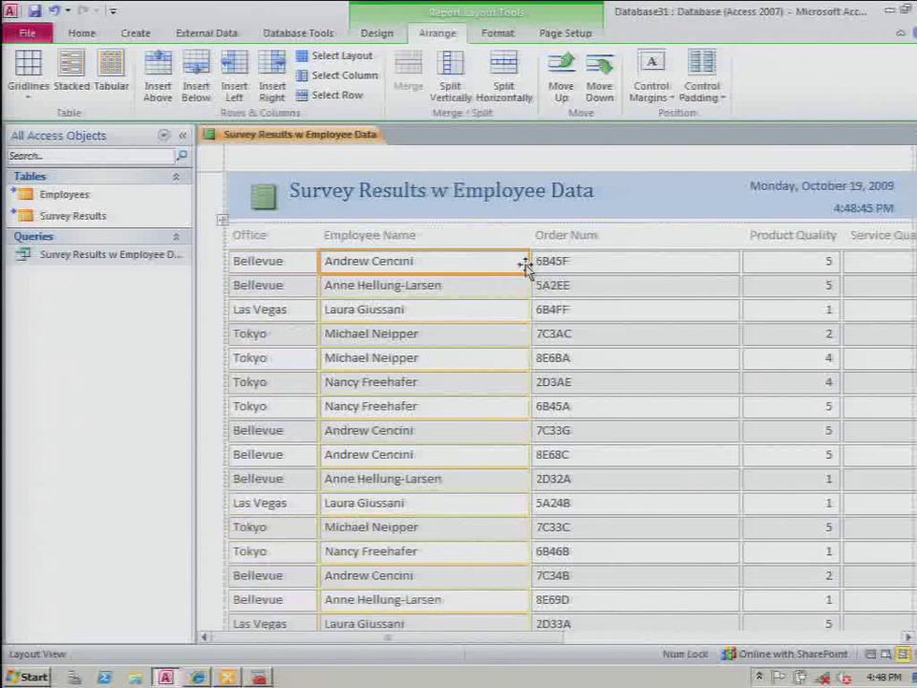
{"action": "left_click_drag", "start_coordinate": [527, 263], "coordinate": [471, 263]}
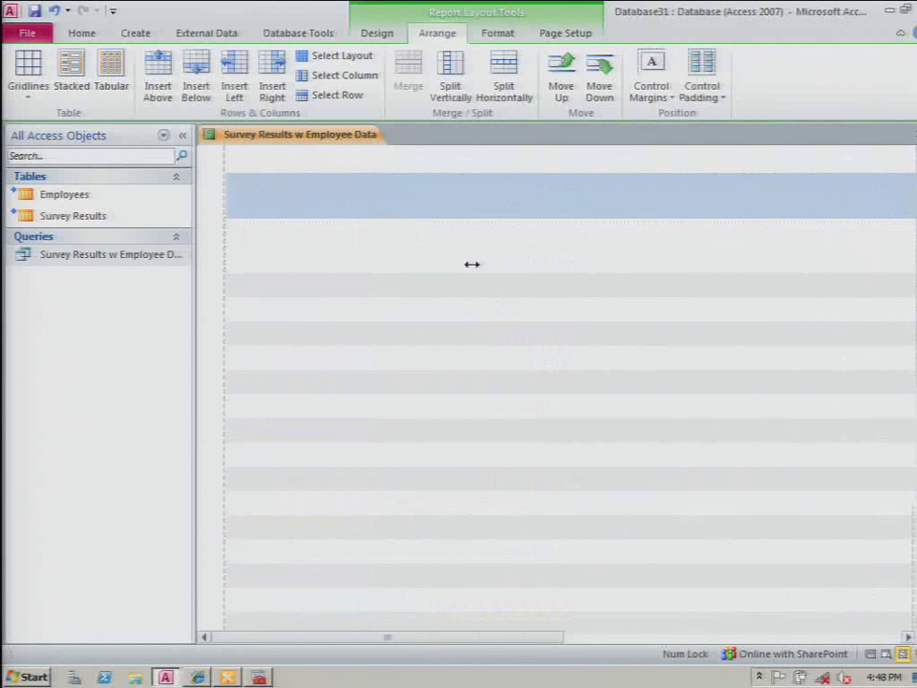
{"action": "left_click", "coordinate": [678, 264]}
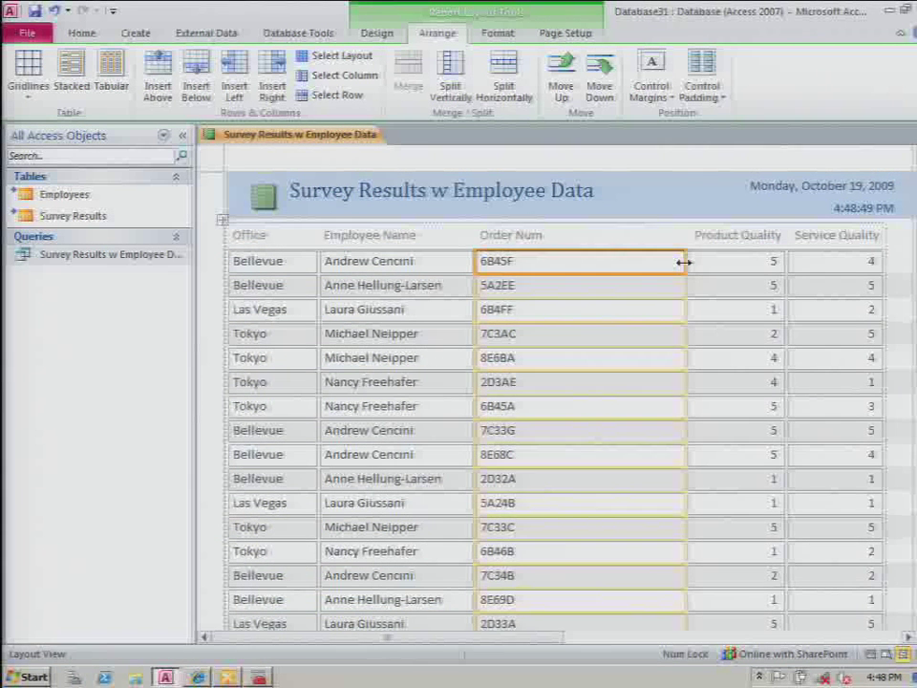
{"action": "left_click_drag", "start_coordinate": [684, 264], "coordinate": [567, 264]}
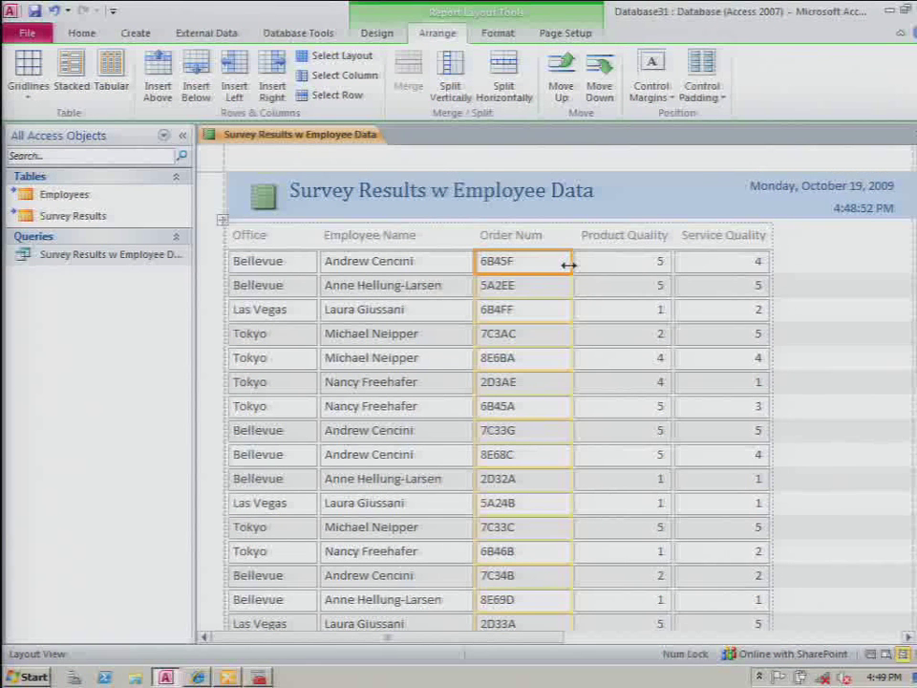
Group the report on Office, with a second grouping level on Employee Name
{"action": "right_click", "coordinate": [285, 264]}
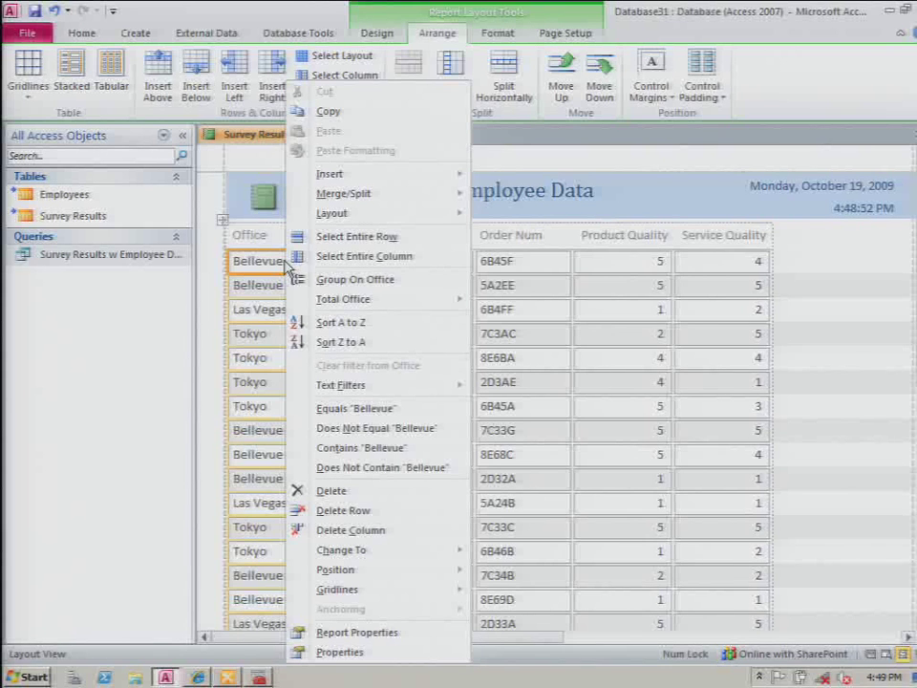
{"action": "left_click", "coordinate": [321, 279]}
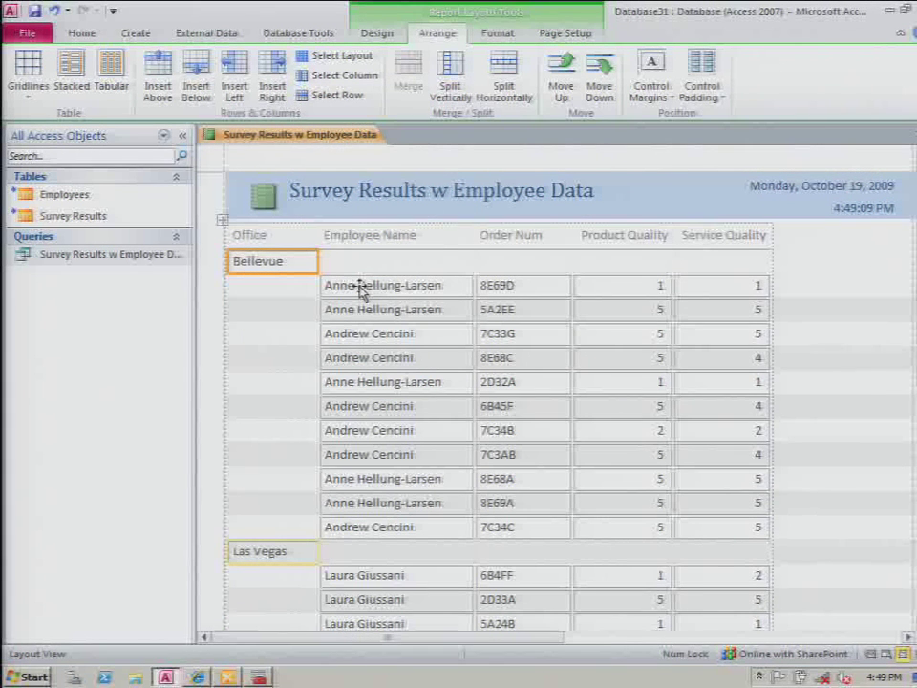
{"action": "right_click", "coordinate": [361, 290]}
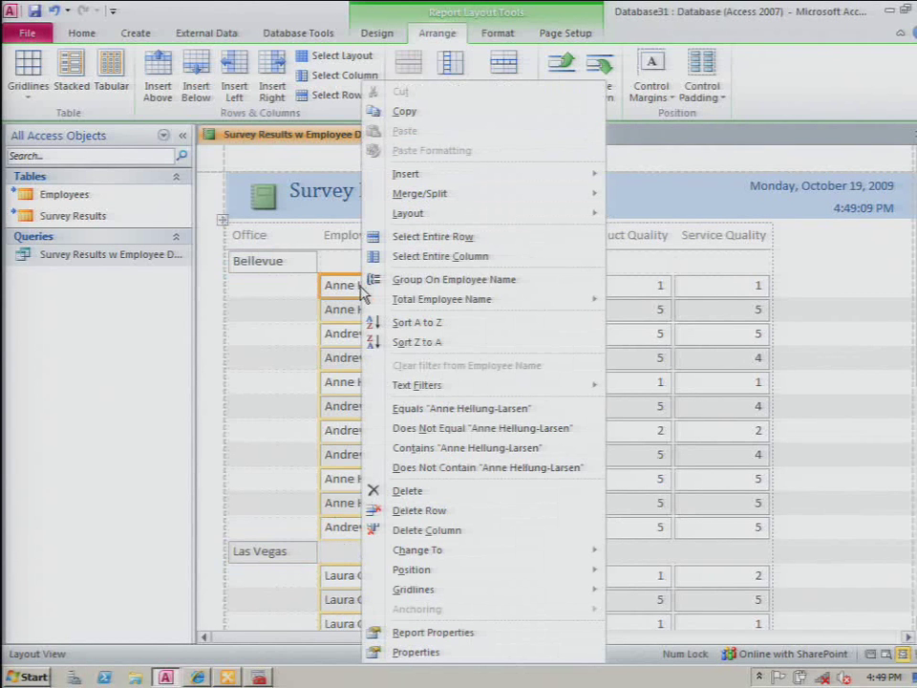
{"action": "left_click", "coordinate": [374, 280]}
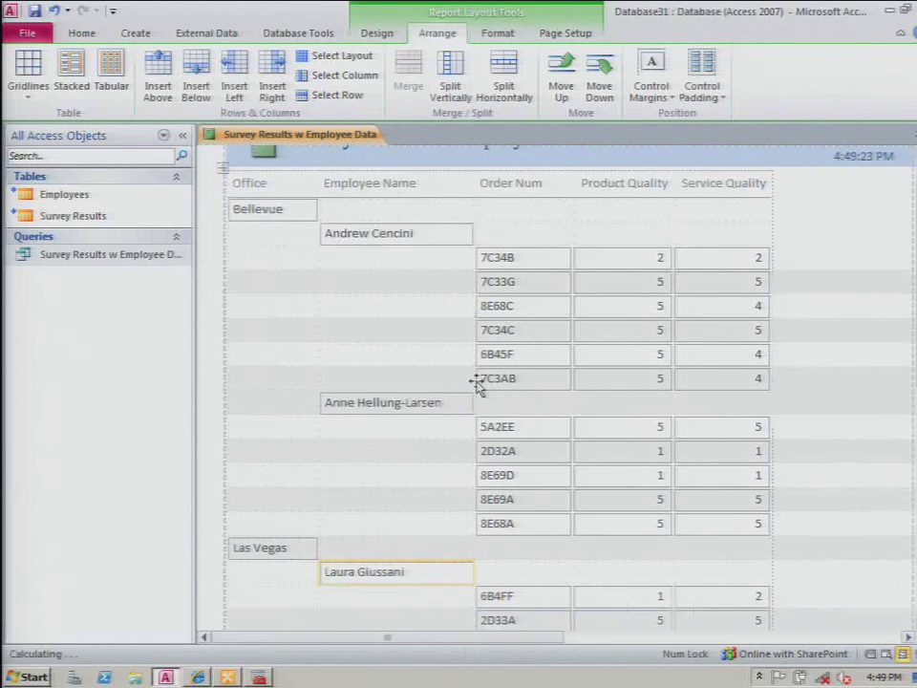
Add Average totals for the Product Quality and Service Quality columns
{"action": "scroll", "coordinate": [473, 371], "scroll_direction": "down", "scroll_amount": 1}
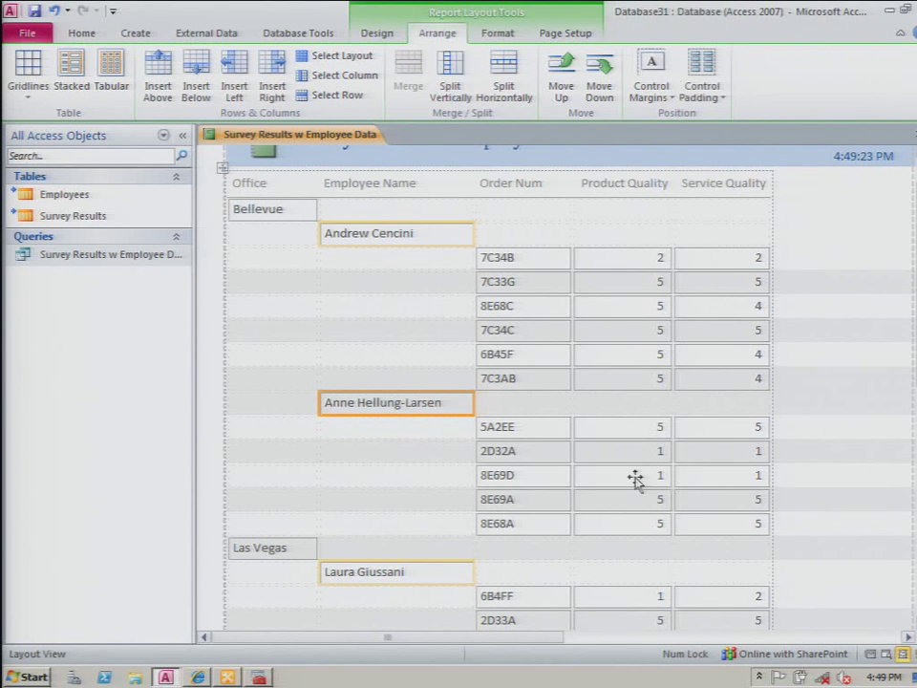
{"action": "left_click", "coordinate": [628, 529]}
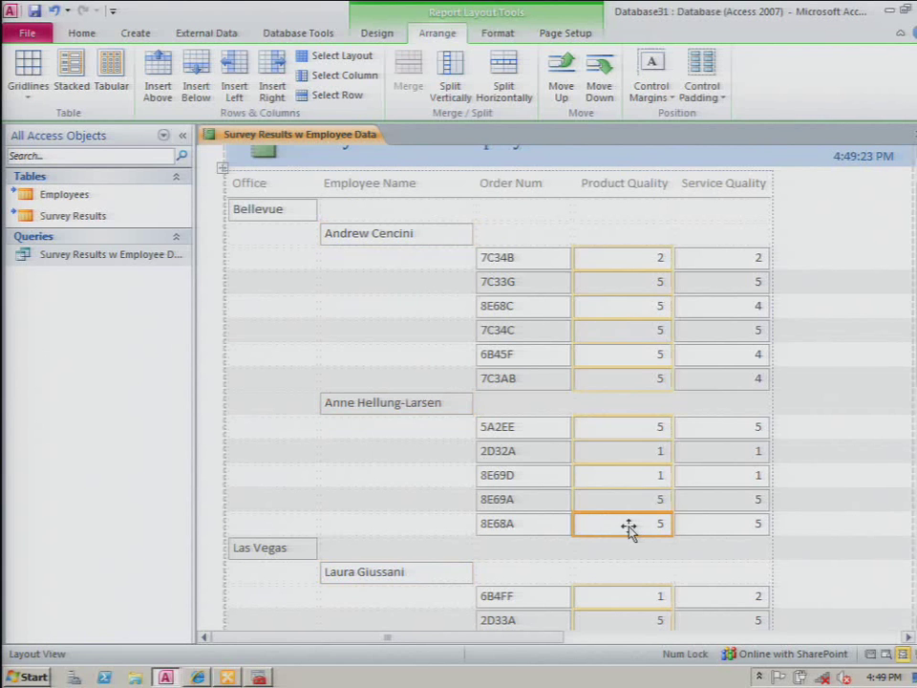
{"action": "right_click", "coordinate": [629, 528]}
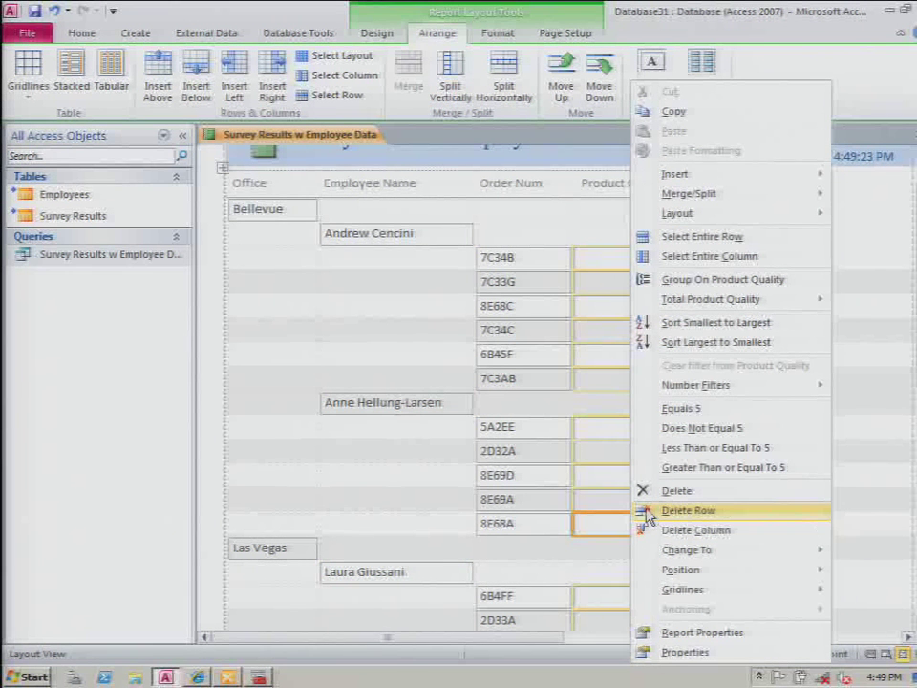
{"action": "mouse_move", "coordinate": [699, 302]}
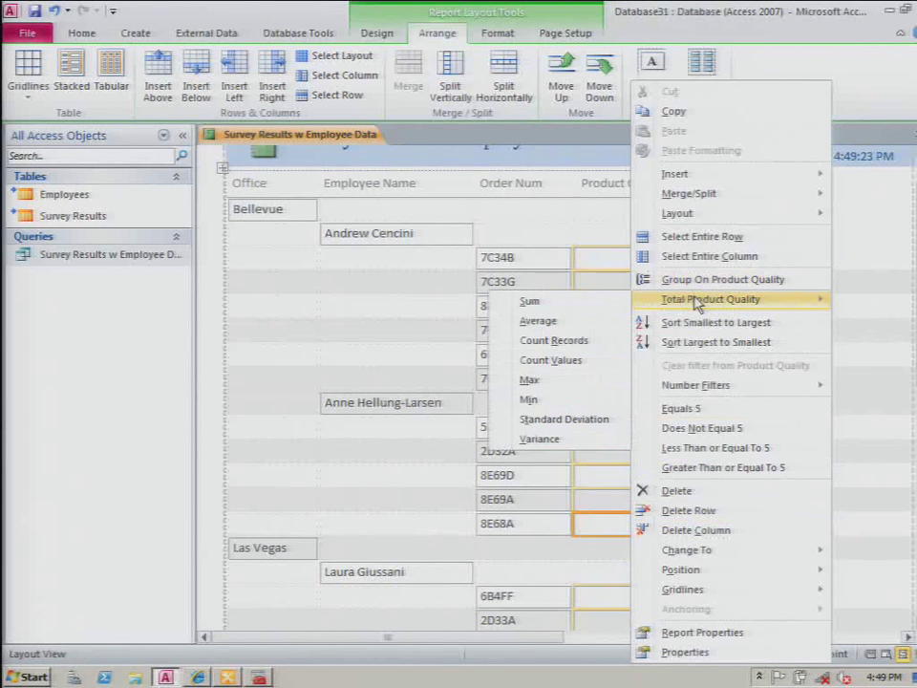
{"action": "left_click", "coordinate": [538, 321]}
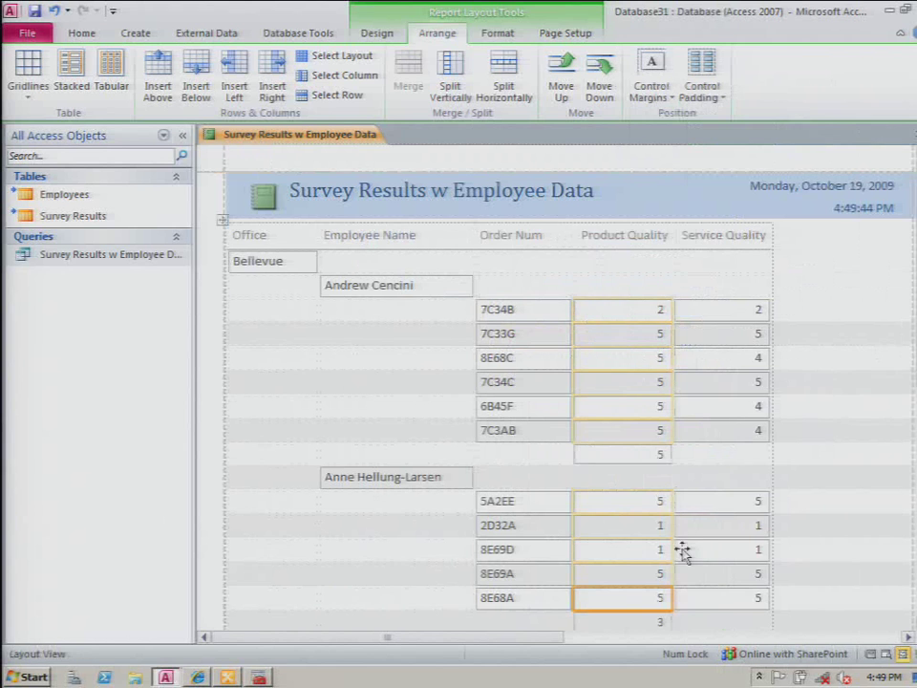
{"action": "left_click", "coordinate": [721, 595]}
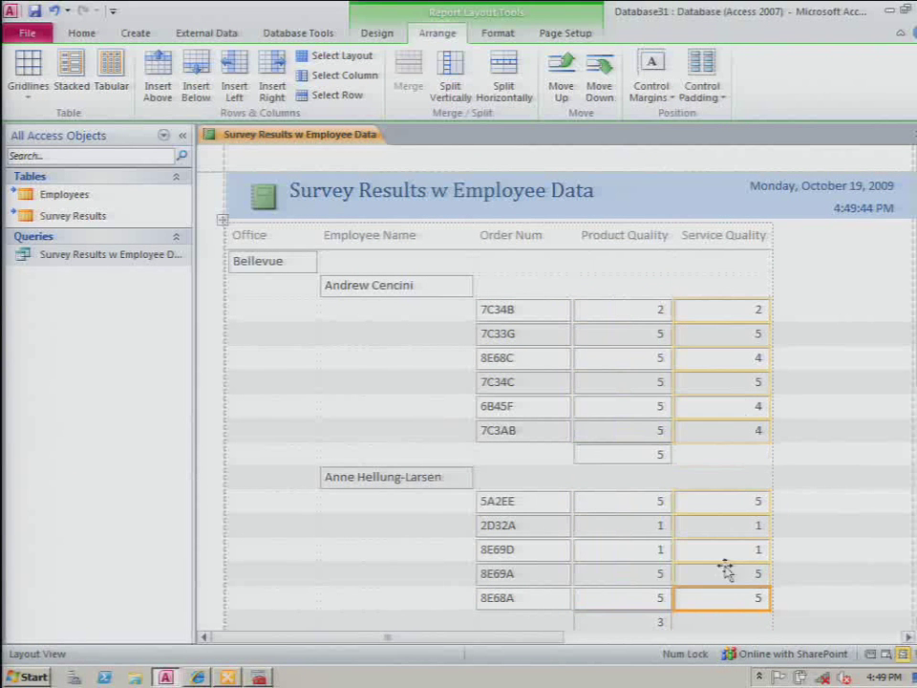
{"action": "right_click", "coordinate": [738, 603]}
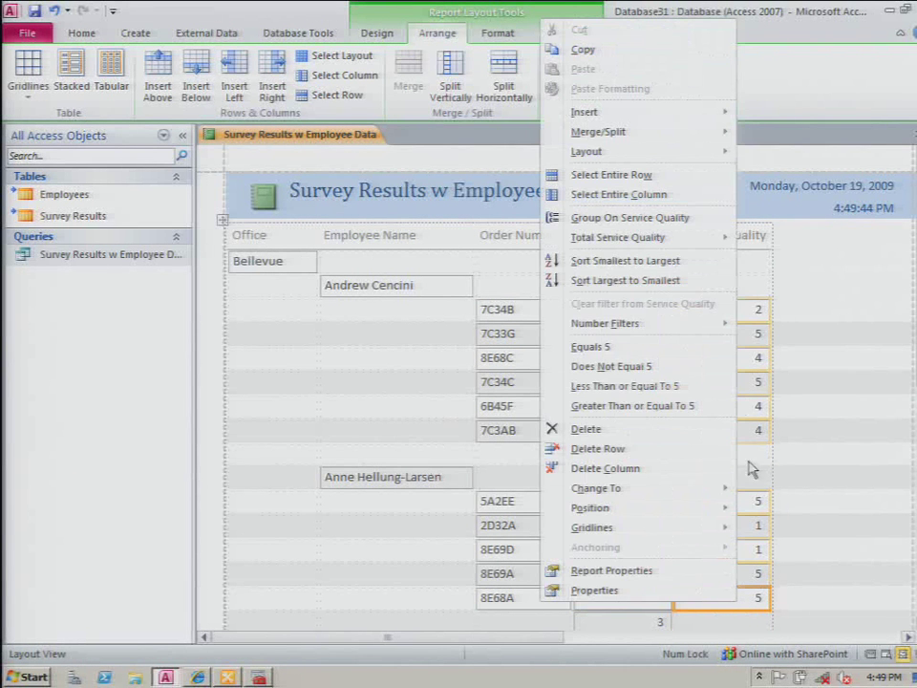
{"action": "mouse_move", "coordinate": [718, 239]}
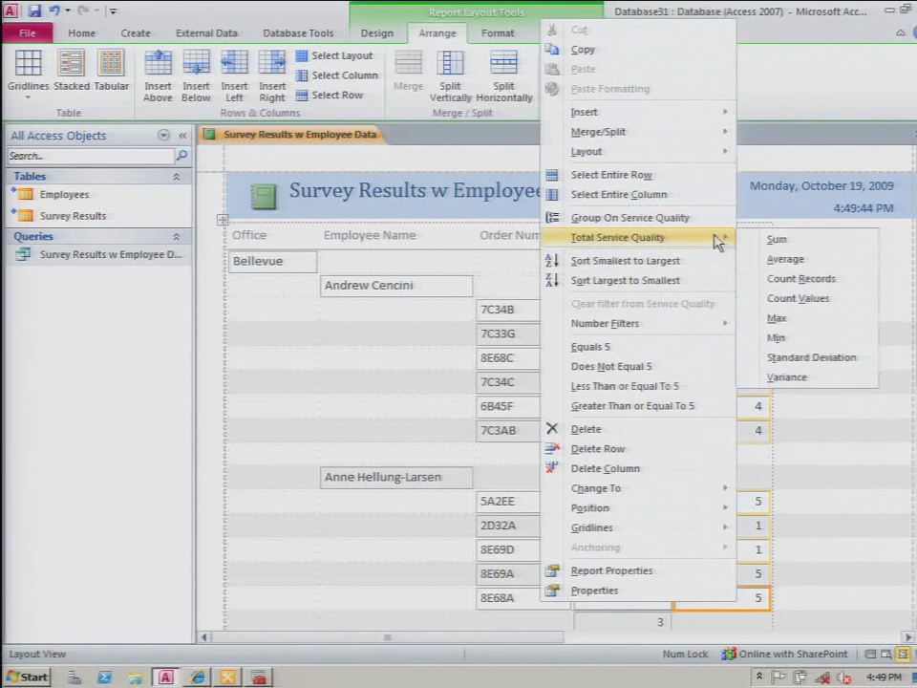
{"action": "left_click", "coordinate": [770, 259]}
Format the employee-level and office-level averages of Product Quality and Service Quality with two decimal places
{"action": "scroll", "coordinate": [751, 319], "scroll_direction": "down", "scroll_amount": 1}
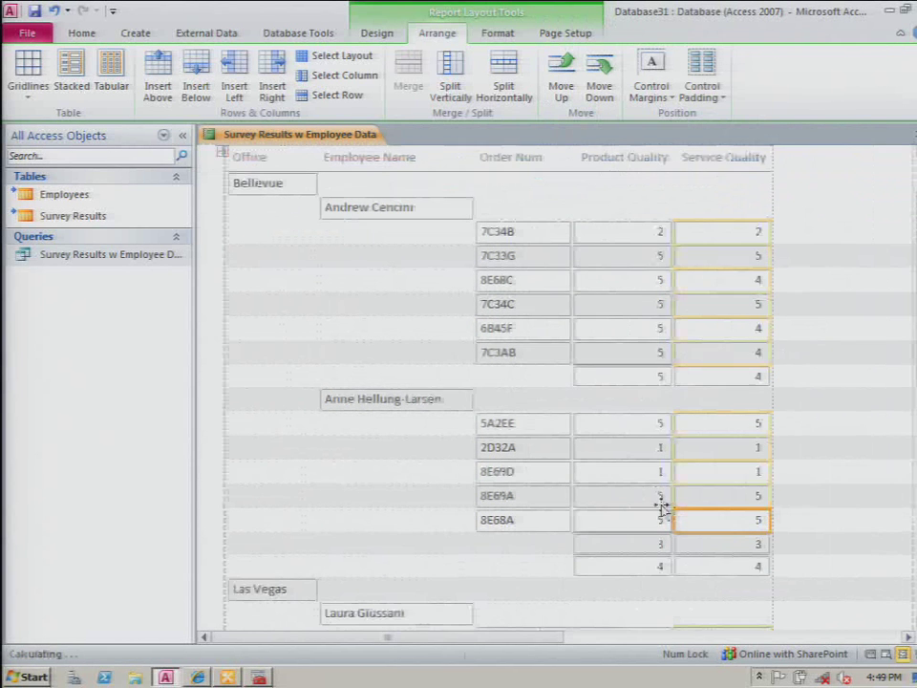
{"action": "left_click", "coordinate": [639, 545]}
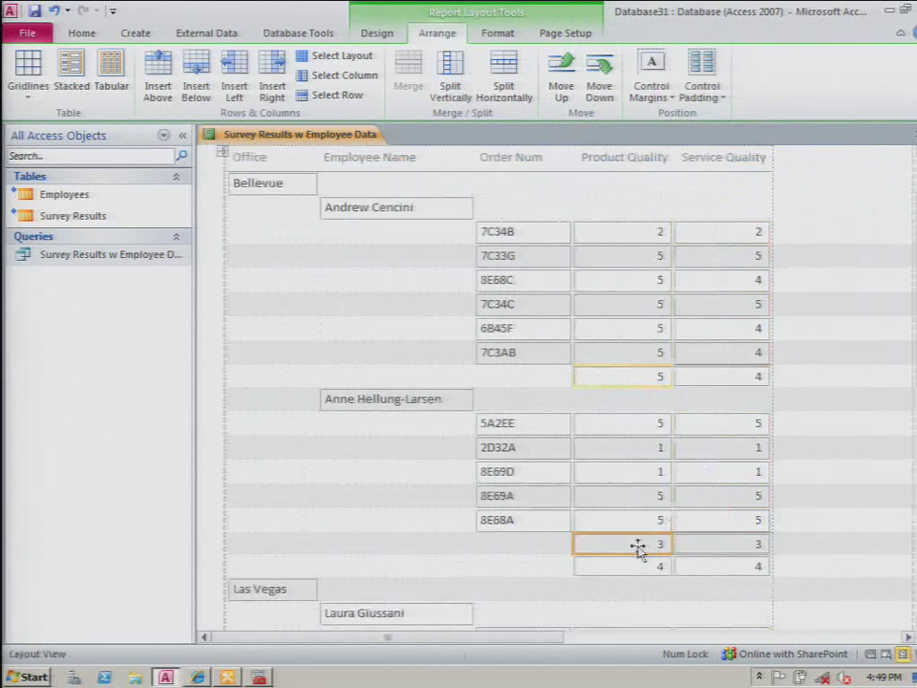
{"action": "left_click", "coordinate": [641, 566]}
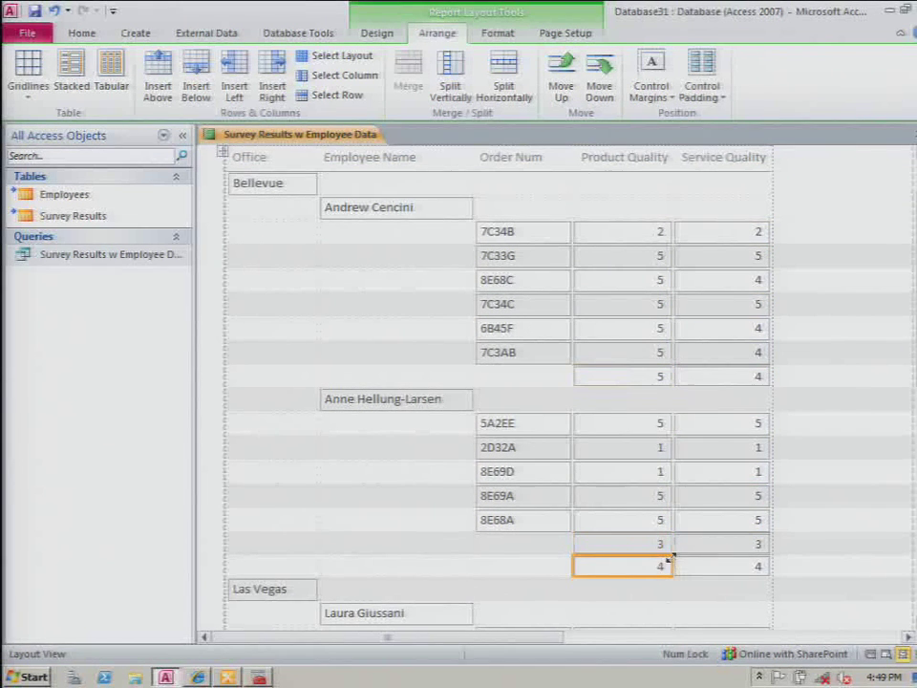
{"action": "left_click", "coordinate": [709, 564]}
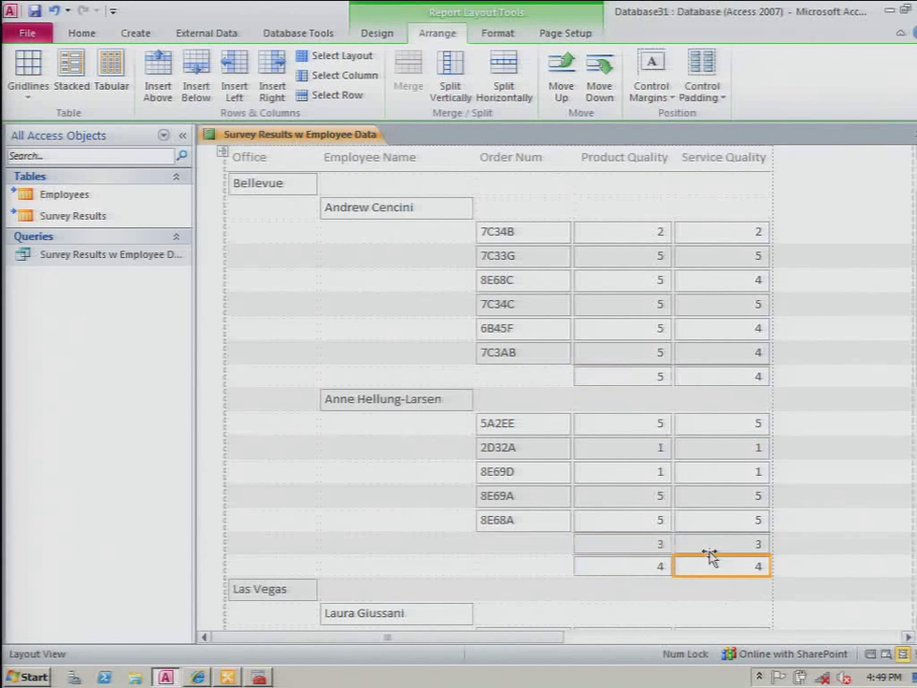
{"action": "left_click", "coordinate": [706, 544]}
{"action": "left_click", "coordinate": [673, 565], "text": "shift"}
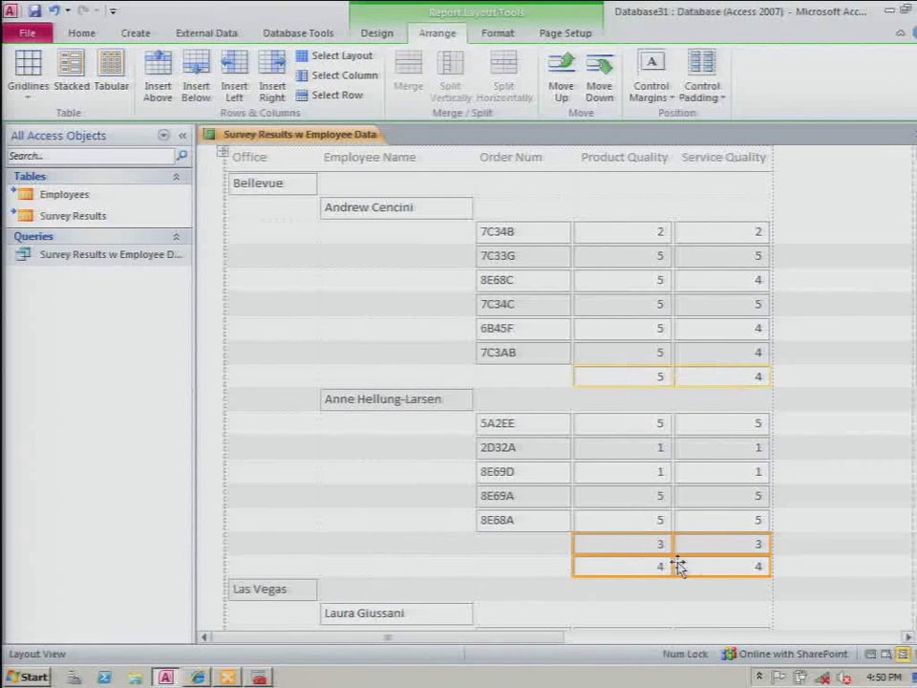
{"action": "left_click", "coordinate": [510, 35]}
{"action": "left_click", "coordinate": [425, 97]}
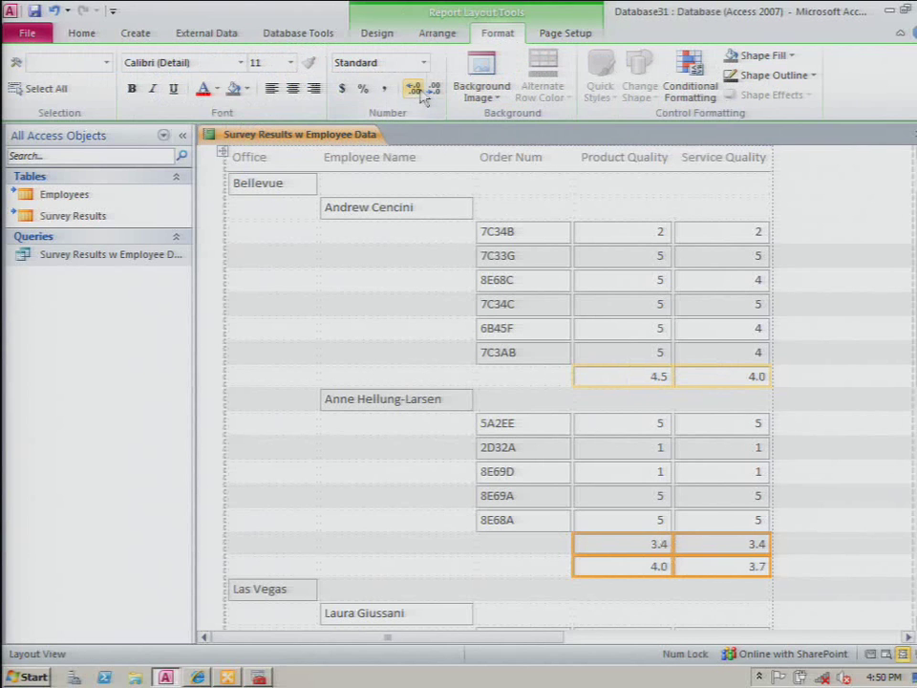
{"action": "left_click", "coordinate": [424, 99]}
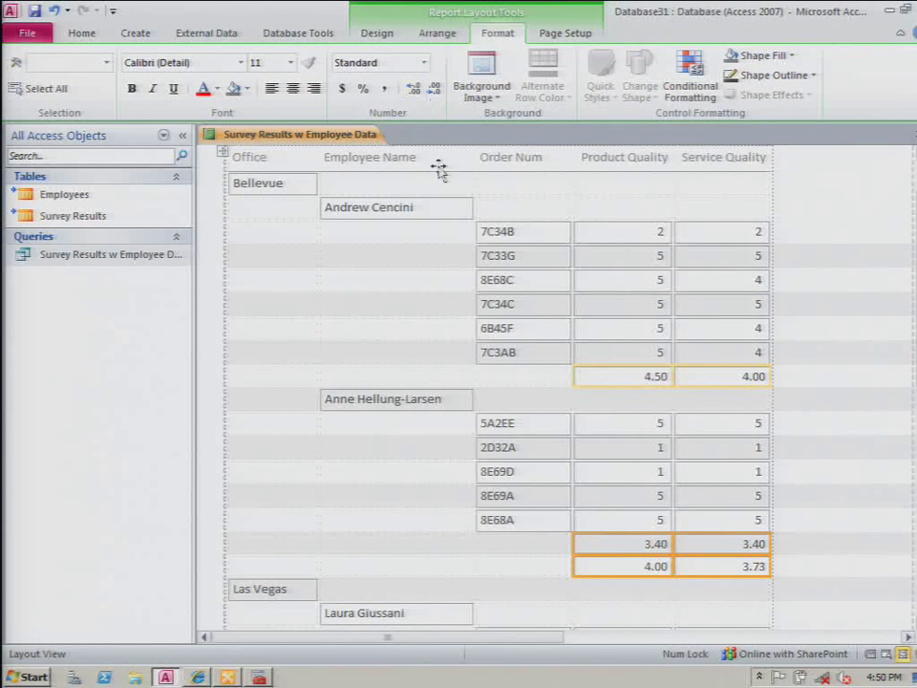
Add a conditional formatting rule to the employee and office averages of both quality columns: green fill and bold for values greater than or equal to 4
{"action": "left_click", "coordinate": [633, 472]}
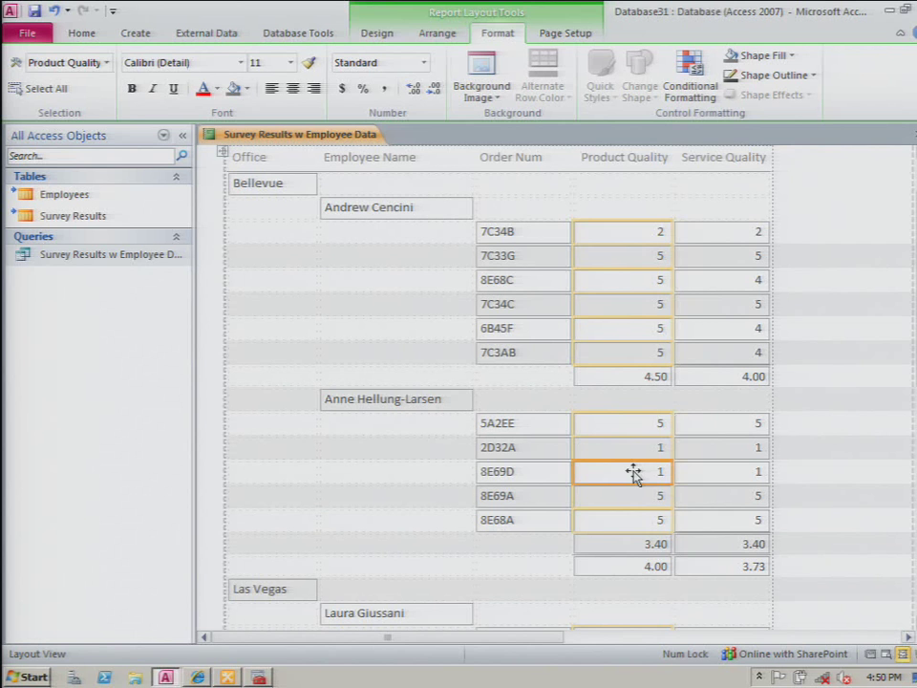
{"action": "left_click", "coordinate": [711, 564]}
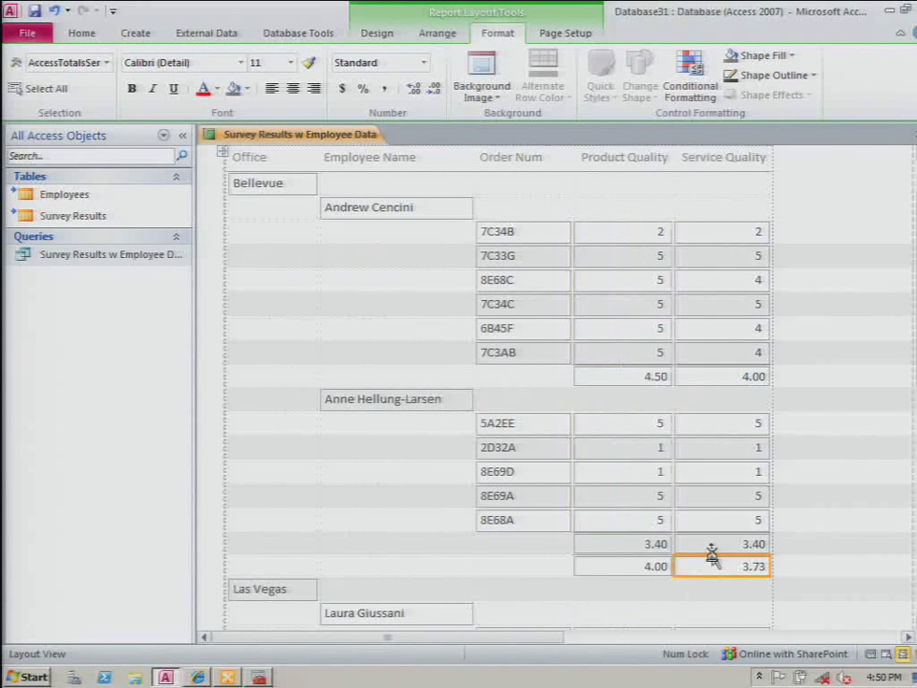
{"action": "left_click", "coordinate": [711, 544], "text": "ctrl"}
{"action": "left_click", "coordinate": [650, 546], "text": "ctrl"}
{"action": "left_click", "coordinate": [645, 566], "text": "ctrl"}
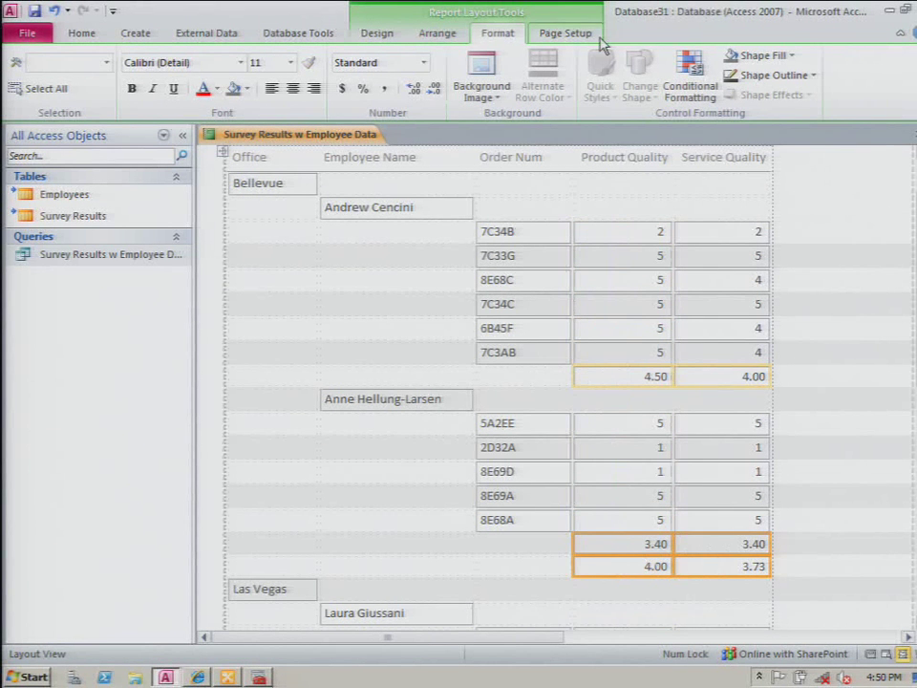
{"action": "left_click", "coordinate": [686, 77]}
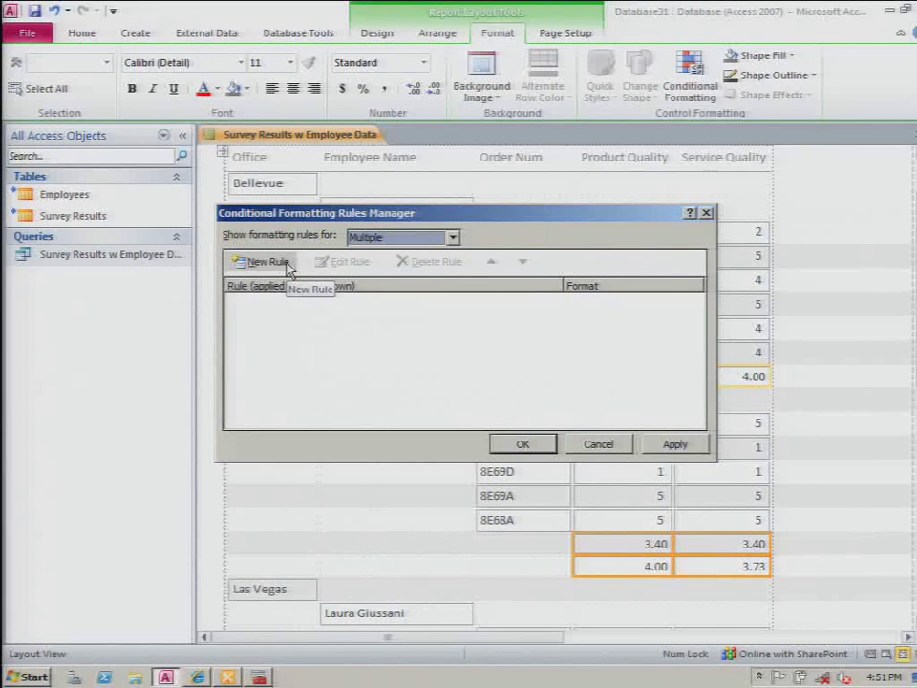
{"action": "left_click", "coordinate": [273, 263]}
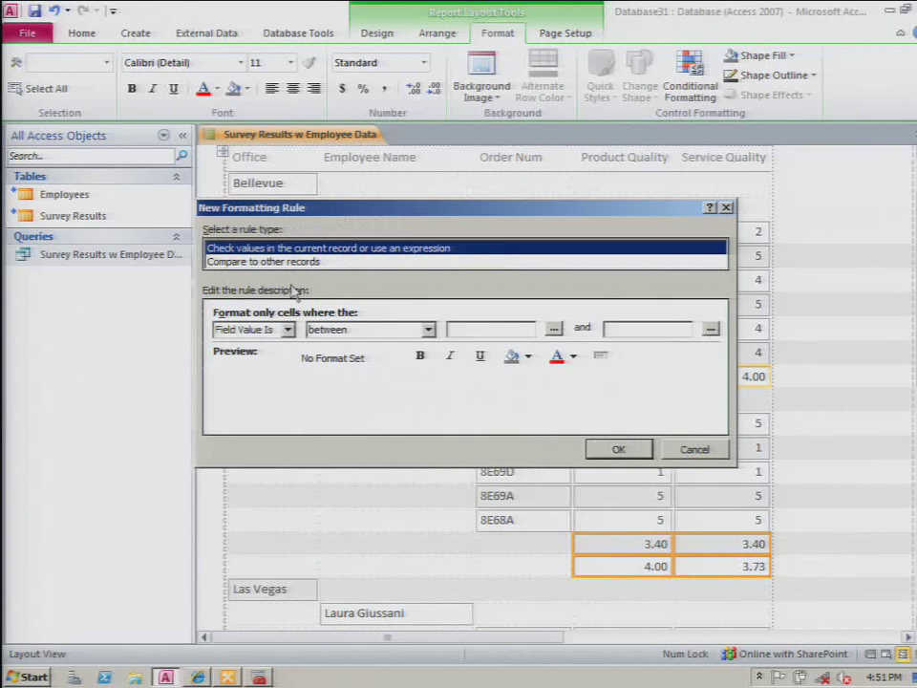
{"action": "left_click", "coordinate": [320, 331]}
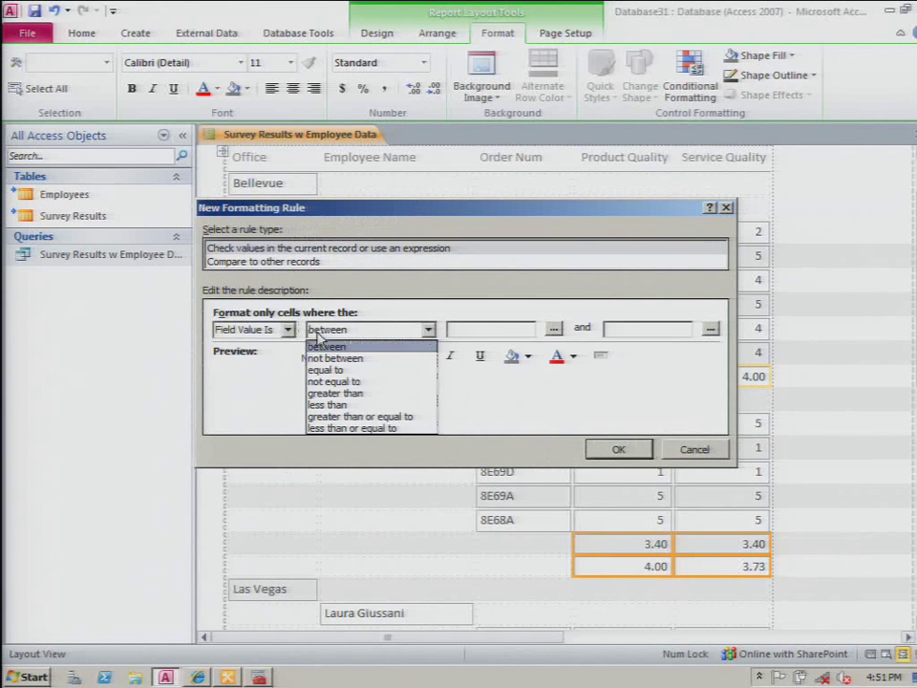
{"action": "left_click", "coordinate": [353, 417]}
{"action": "left_click", "coordinate": [481, 334]}
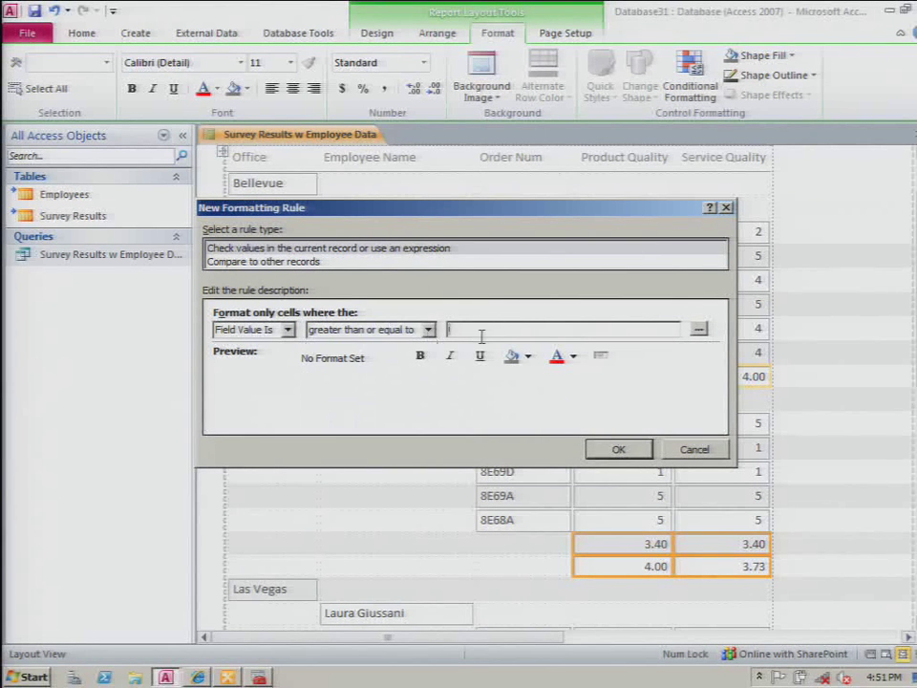
{"action": "type", "text": "4"}
{"action": "left_click", "coordinate": [529, 357]}
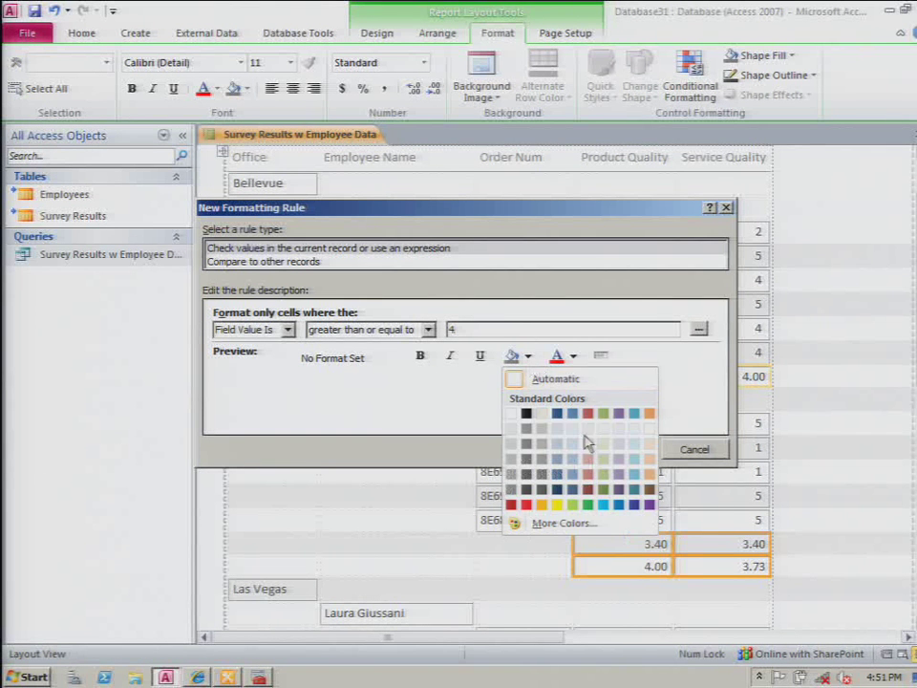
{"action": "left_click", "coordinate": [601, 475]}
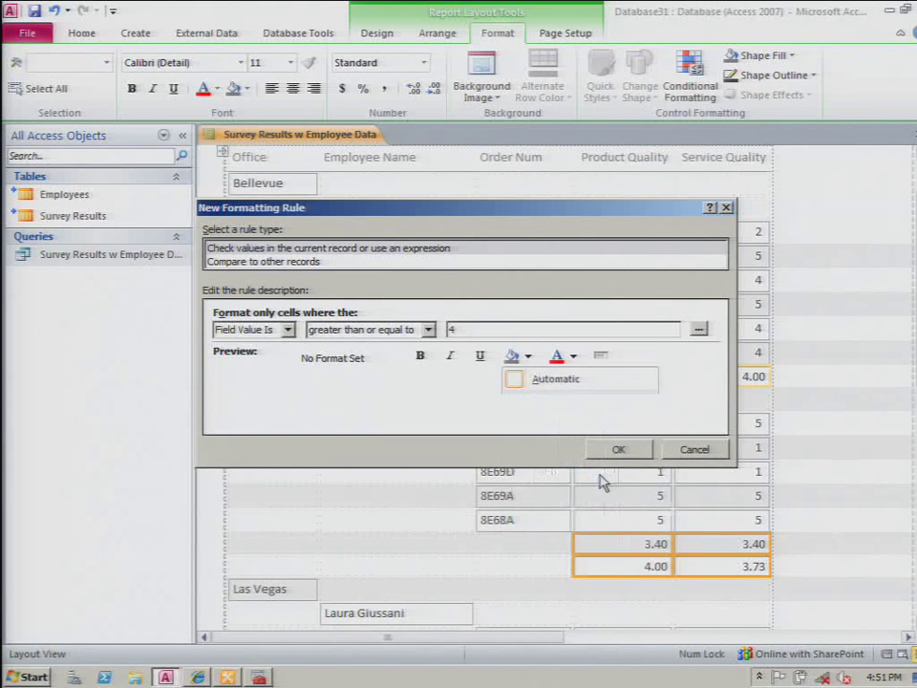
{"action": "left_click", "coordinate": [430, 360]}
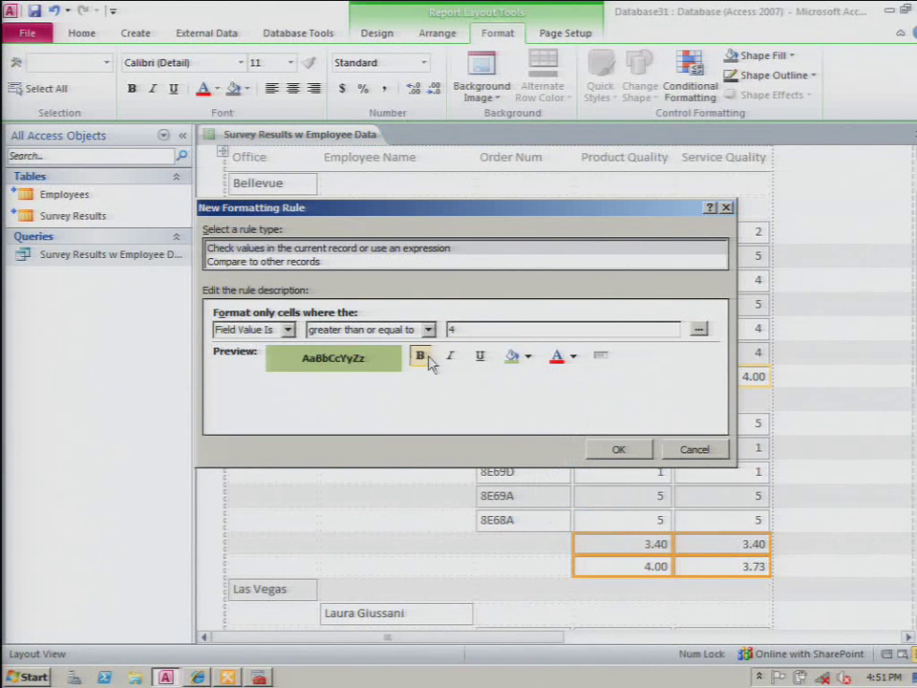
{"action": "left_click", "coordinate": [618, 449]}
Add a second rule giving averages less than or equal to 2 a light red fill and bold text, and apply both rules
{"action": "left_click", "coordinate": [267, 261]}
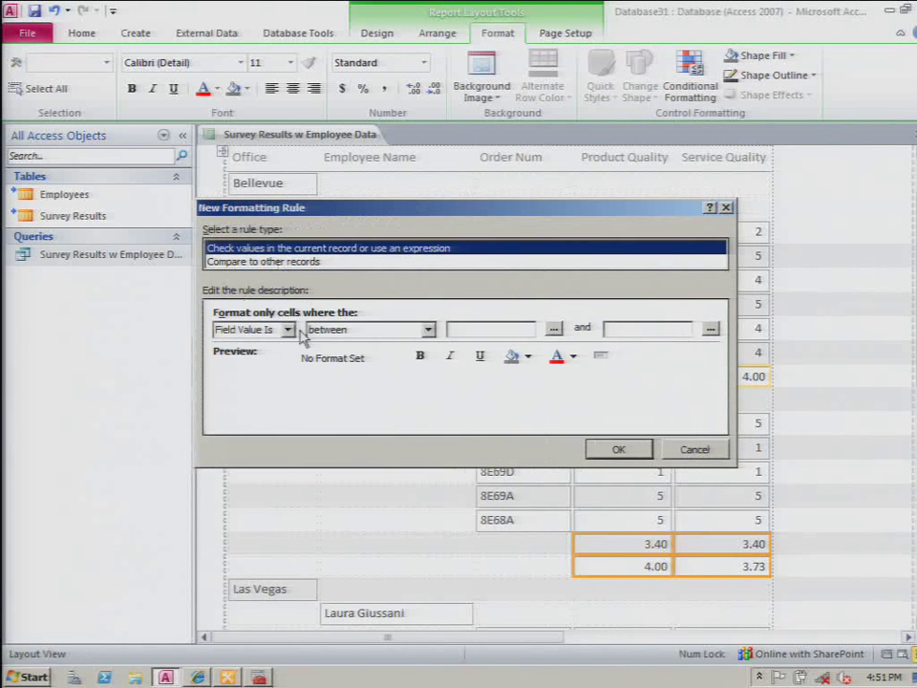
{"action": "left_click", "coordinate": [337, 330]}
{"action": "left_click", "coordinate": [352, 428]}
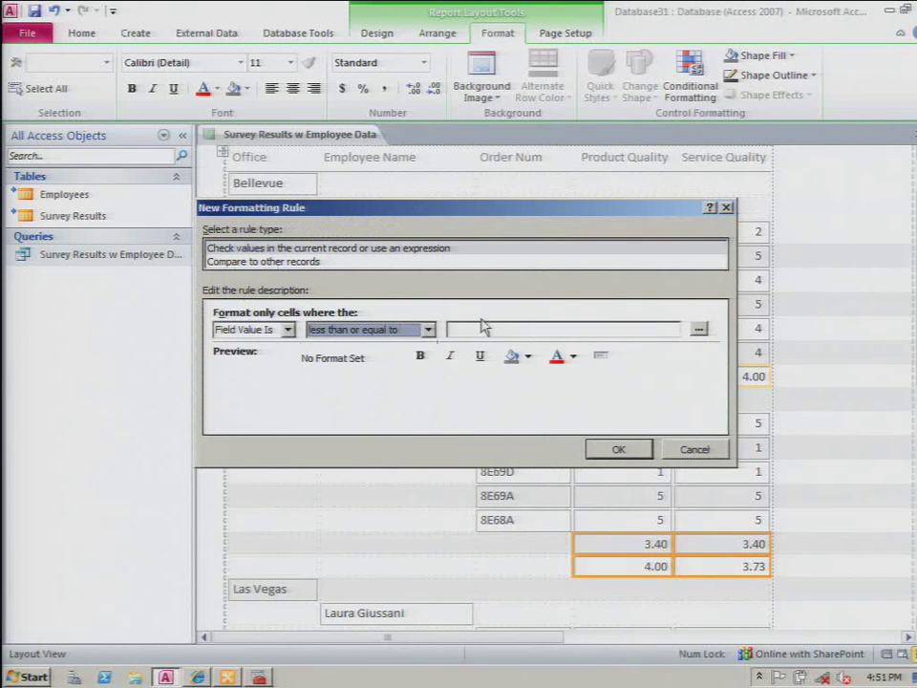
{"action": "left_click", "coordinate": [482, 329]}
{"action": "type", "text": "2"}
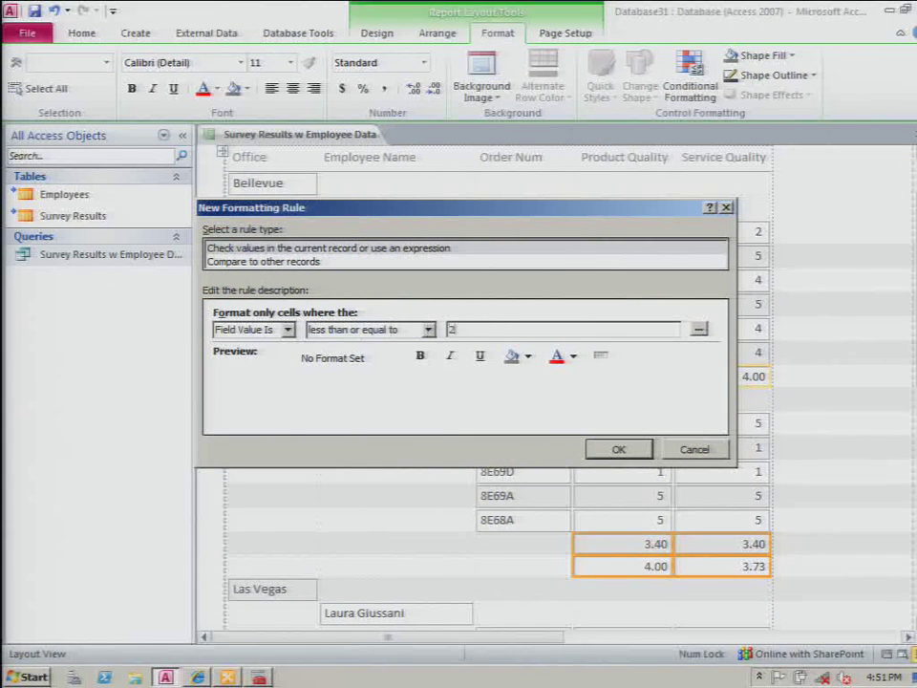
{"action": "left_click", "coordinate": [528, 359]}
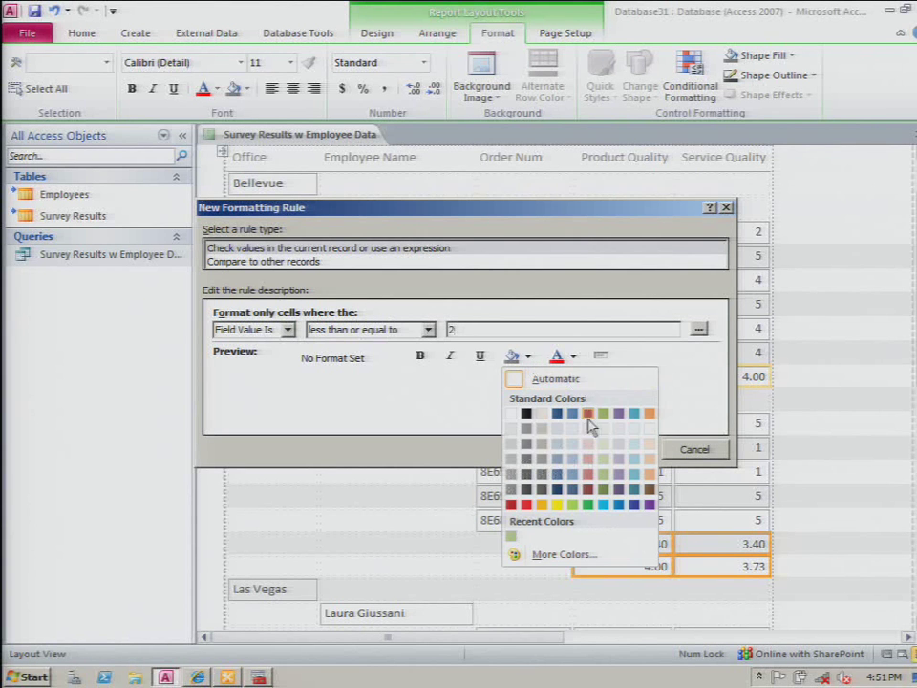
{"action": "left_click", "coordinate": [589, 465]}
{"action": "left_click", "coordinate": [419, 355]}
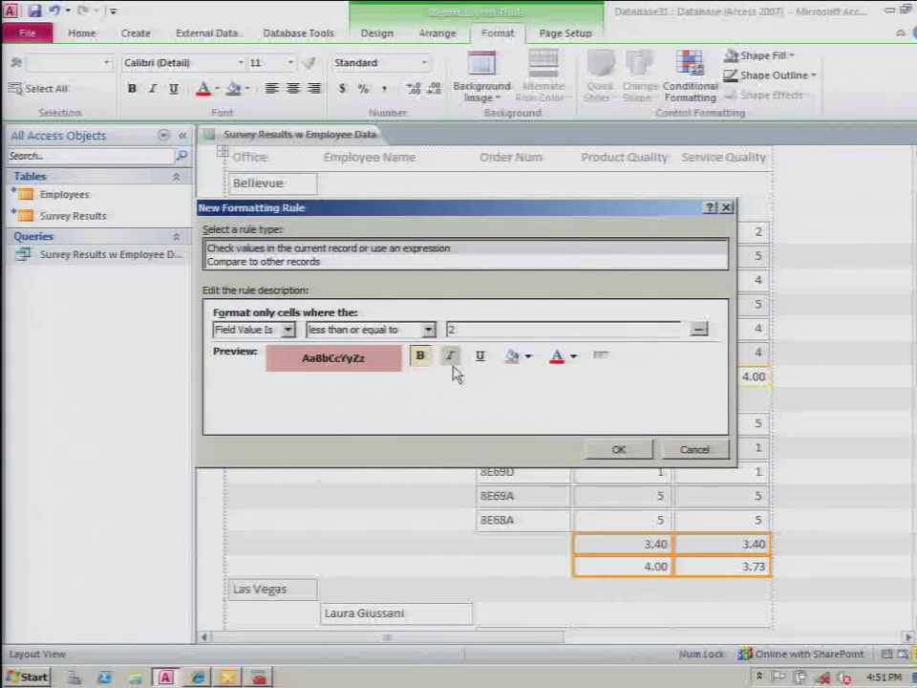
{"action": "left_click", "coordinate": [618, 449]}
{"action": "left_click", "coordinate": [675, 443]}
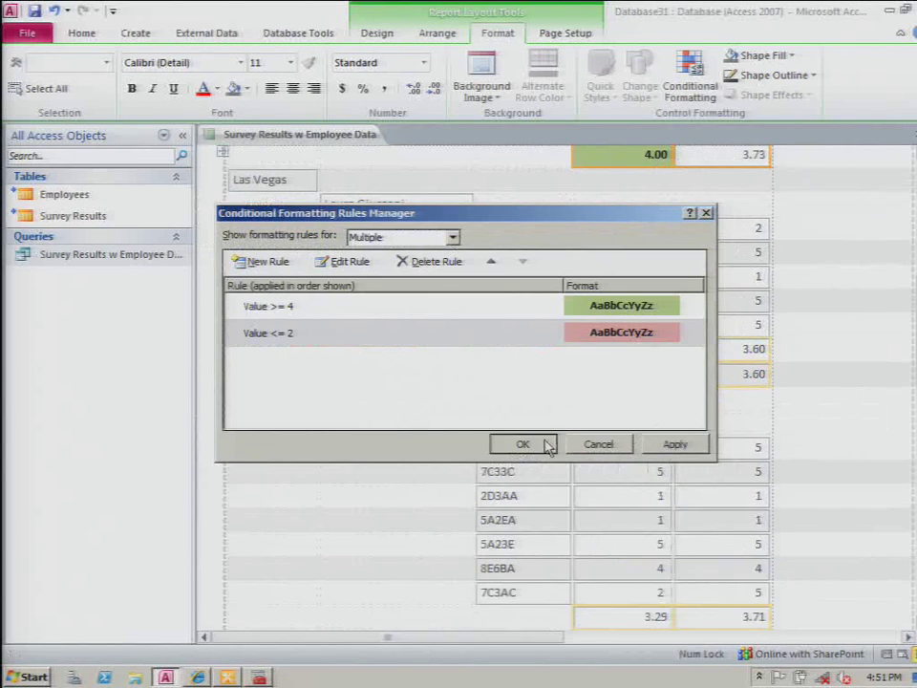
{"action": "left_click", "coordinate": [535, 444]}
Switch the report to Report View and review the conditional formatting of the averages for each office and employee
{"action": "right_click", "coordinate": [343, 139]}
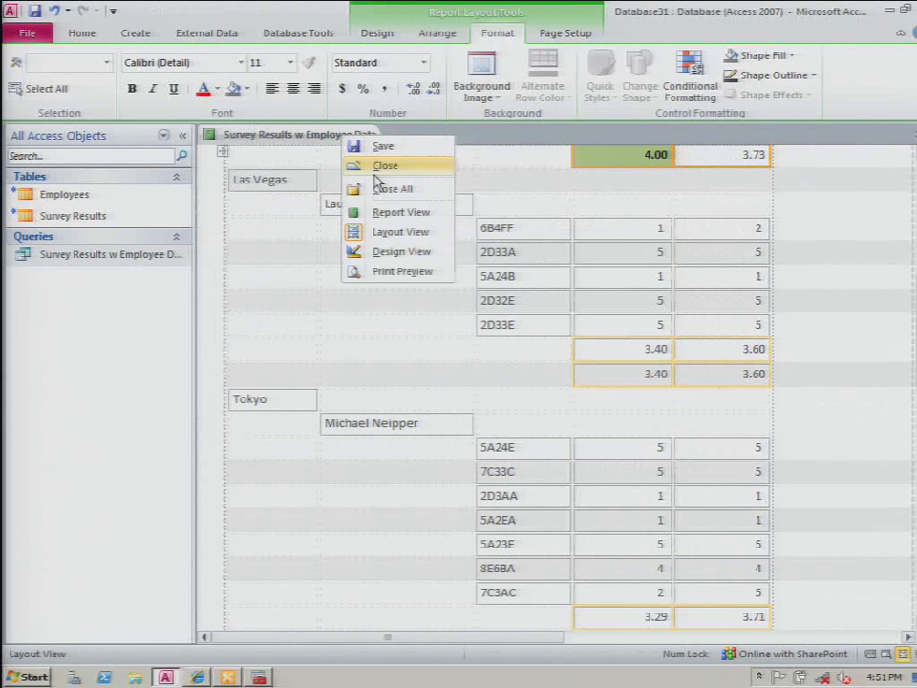
{"action": "left_click", "coordinate": [380, 212]}
{"action": "scroll", "coordinate": [614, 287], "scroll_direction": "down", "scroll_amount": 5}
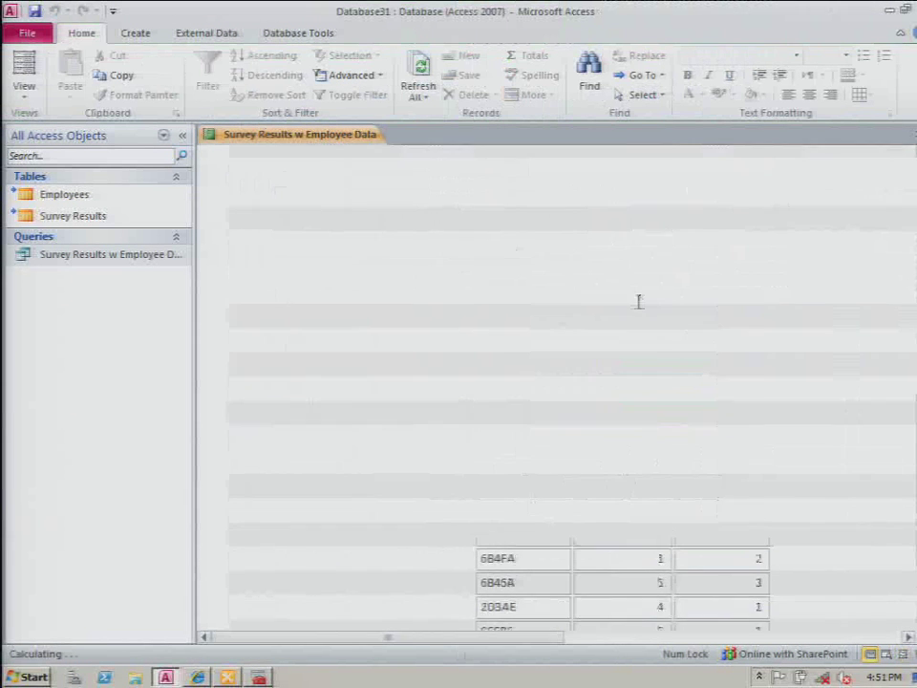
{"action": "scroll", "coordinate": [720, 564], "scroll_direction": "up", "scroll_amount": 3}
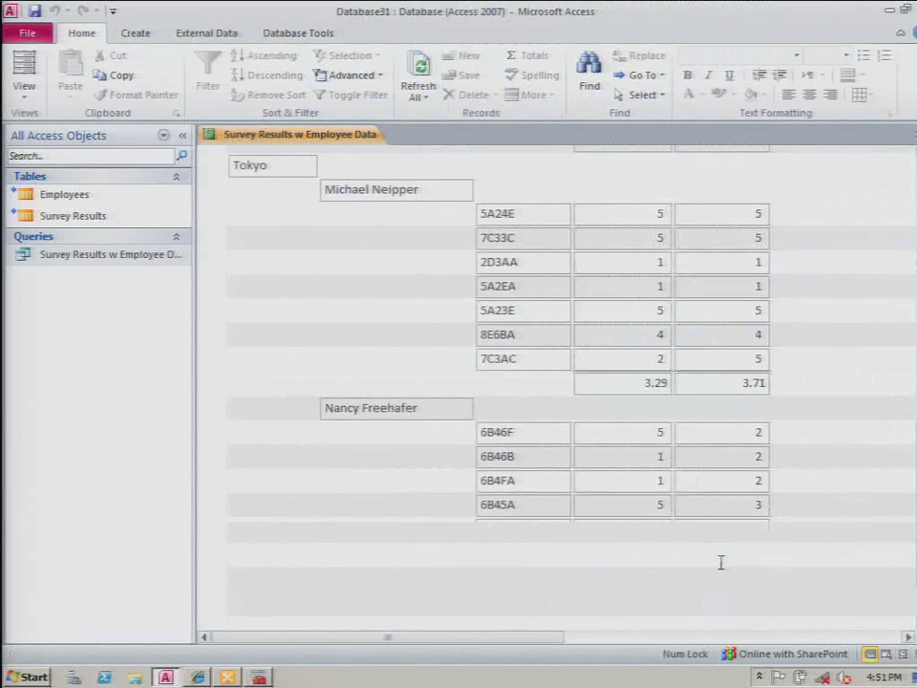
{"action": "scroll", "coordinate": [720, 564], "scroll_direction": "up", "scroll_amount": 5}
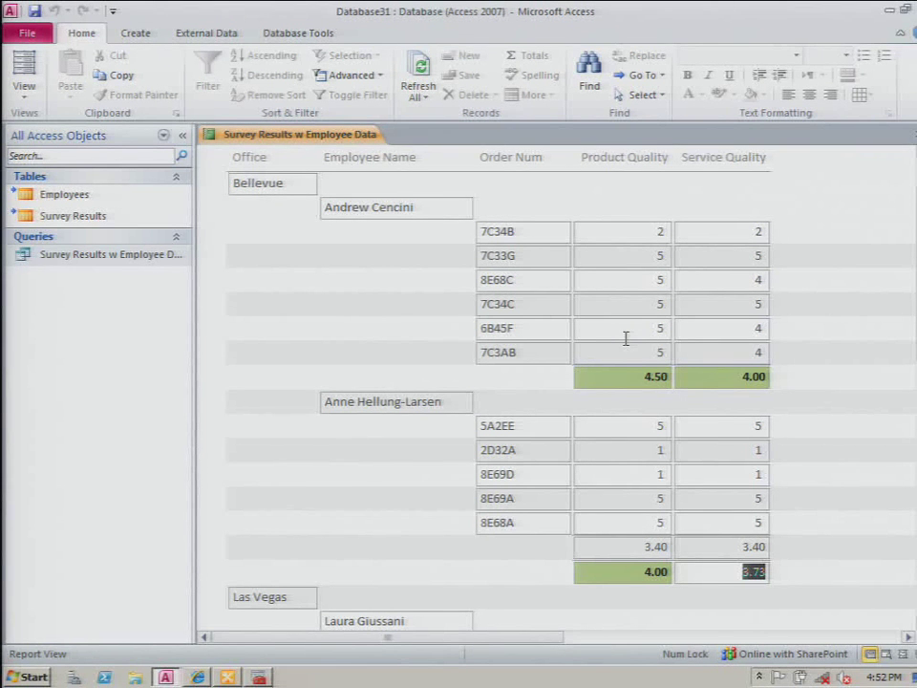
Open the report in Print Preview and export it as the PDF Survey Results w Employee Data in the Documents library
{"action": "right_click", "coordinate": [300, 140]}
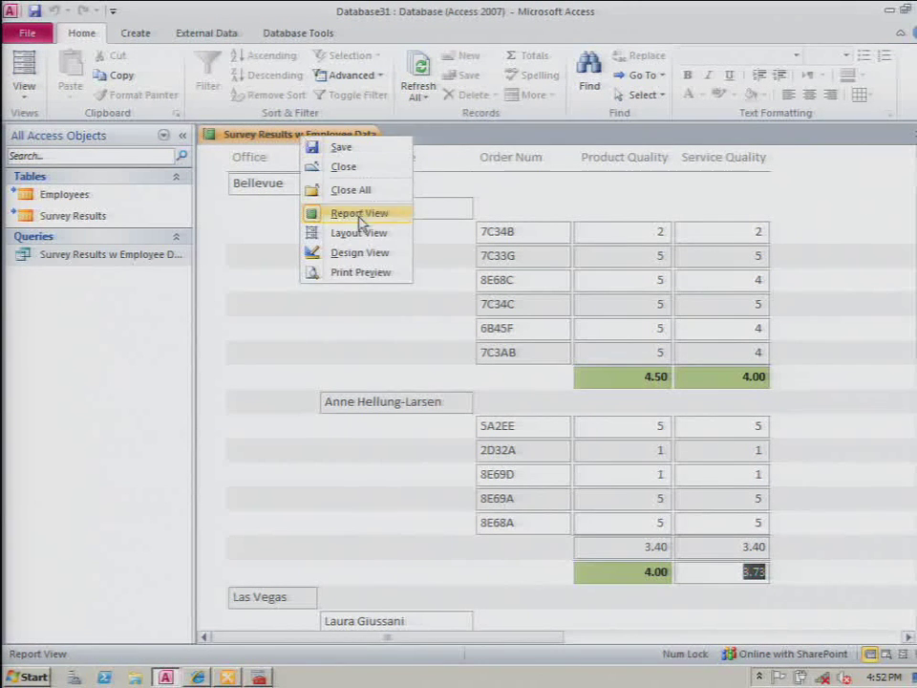
{"action": "left_click", "coordinate": [361, 272]}
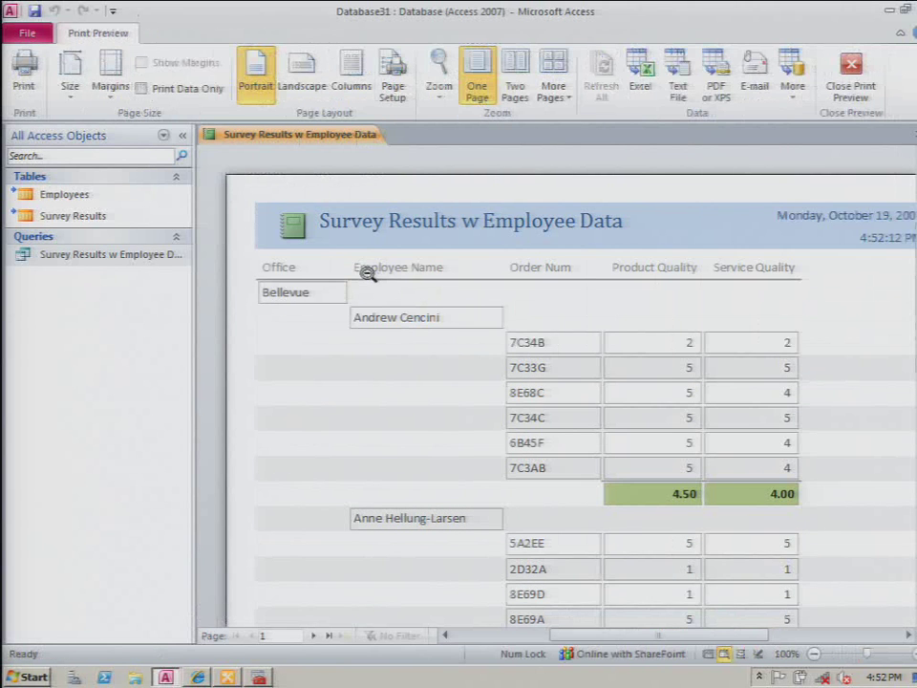
{"action": "left_click", "coordinate": [717, 86]}
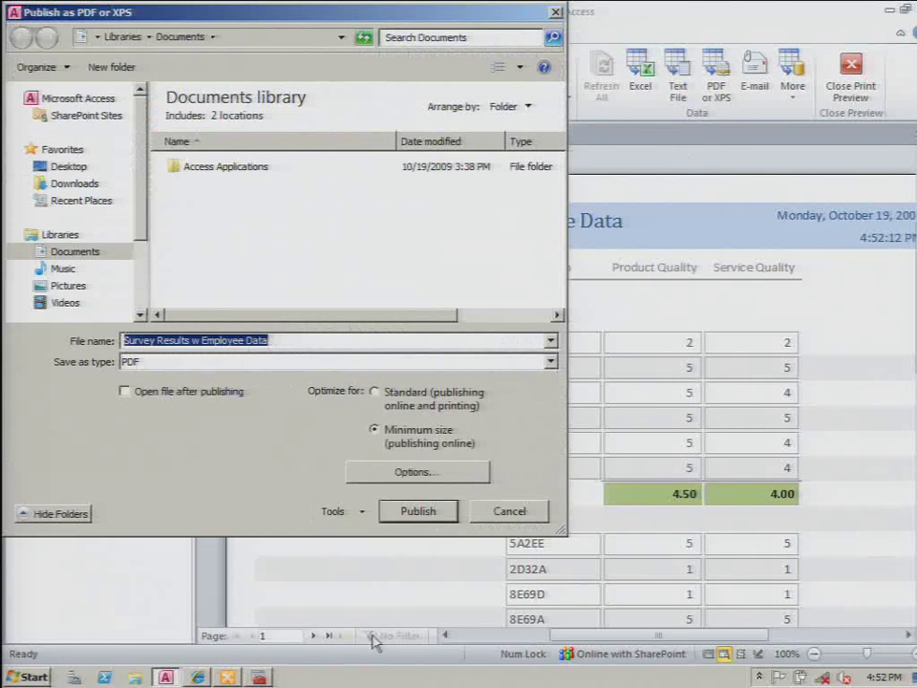
{"action": "left_click", "coordinate": [419, 511]}
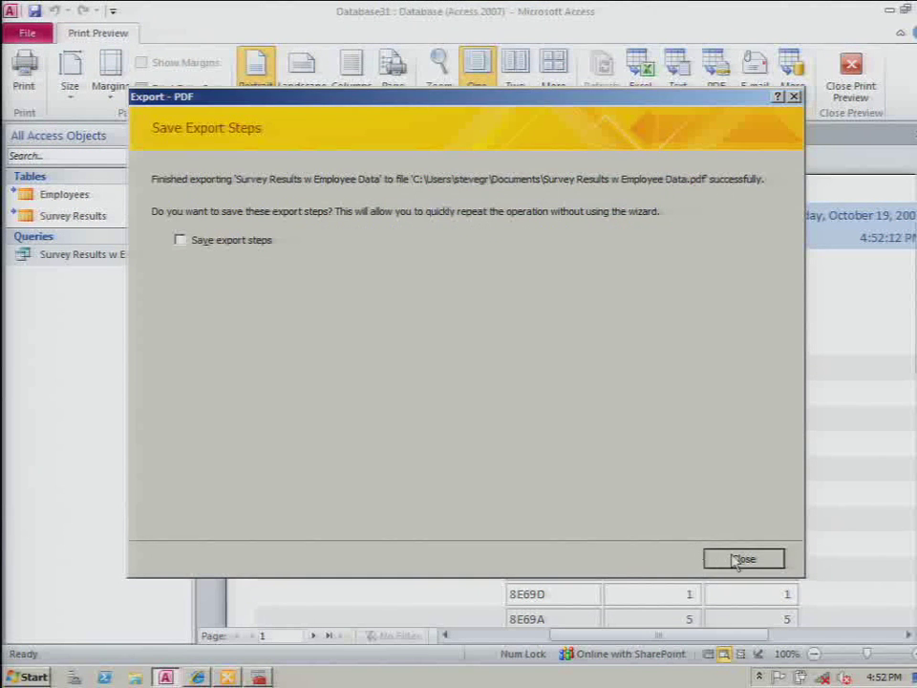
{"action": "left_click", "coordinate": [741, 557]}
Look for the exported PDF on the desktop and return to Access
{"action": "left_click", "coordinate": [912, 677]}
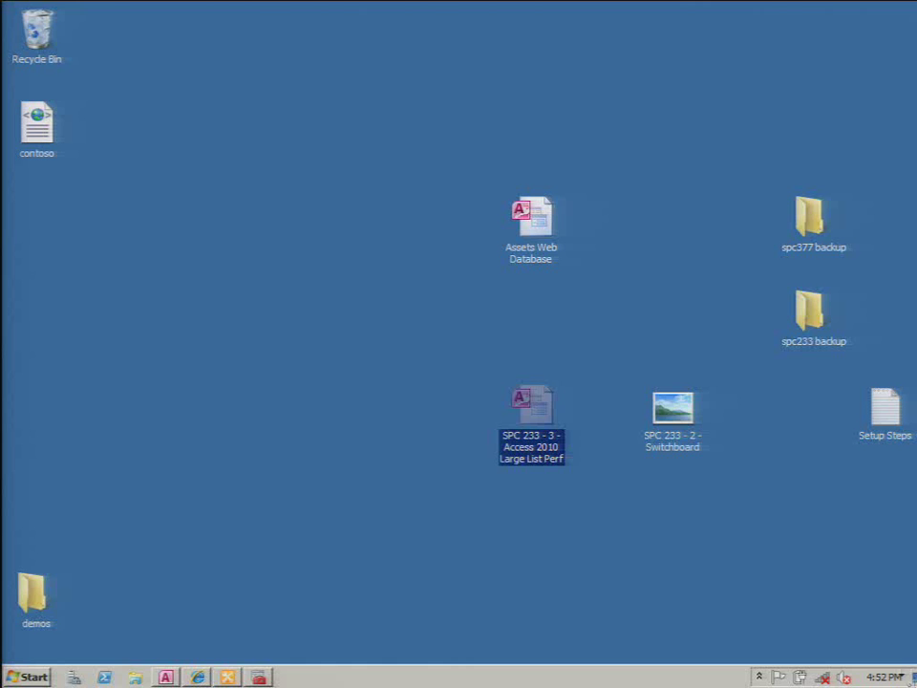
{"action": "left_click", "coordinate": [348, 377]}
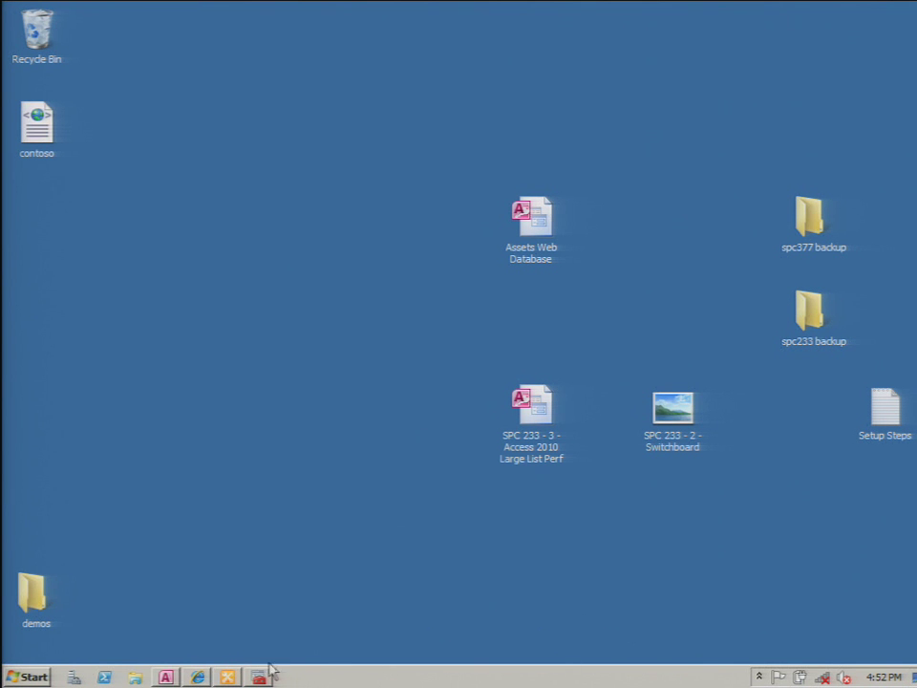
{"action": "left_click", "coordinate": [170, 677]}
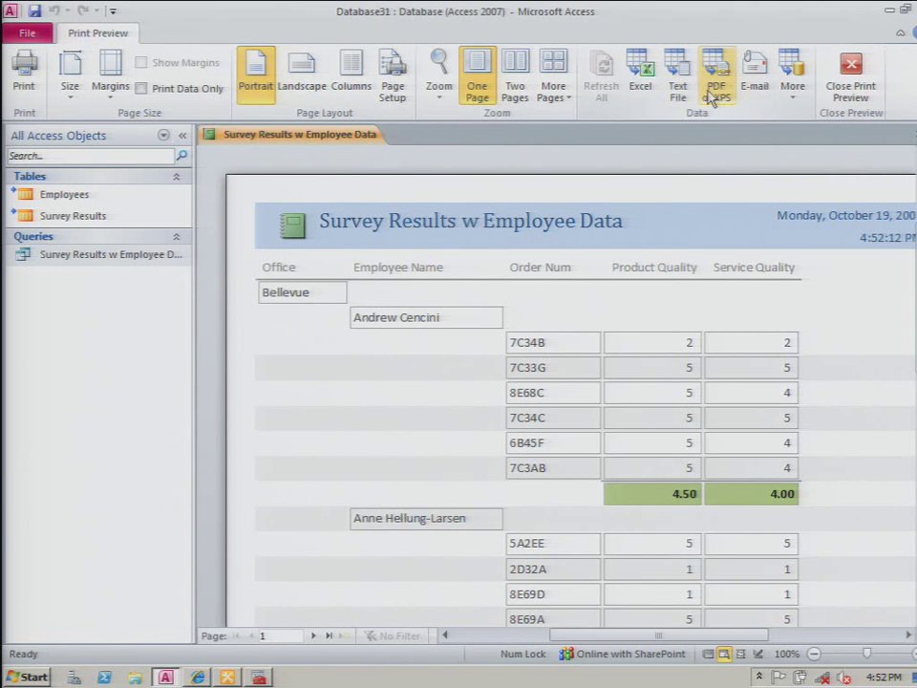
Export the report again as a PDF, saving Survey Results w Employee Data to the Desktop without saving the export steps
{"action": "left_click", "coordinate": [716, 87]}
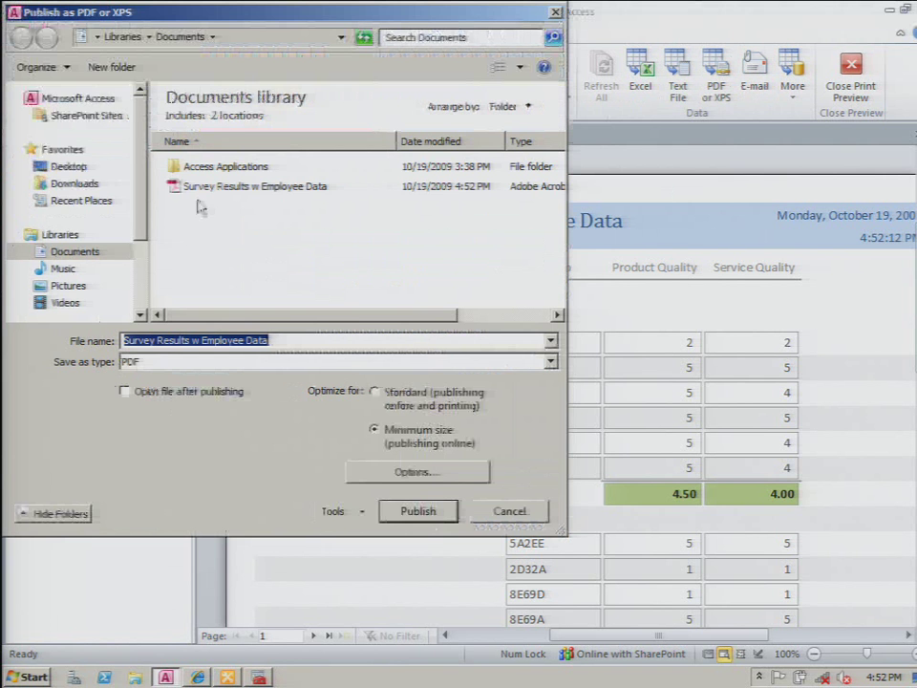
{"action": "left_click", "coordinate": [70, 168]}
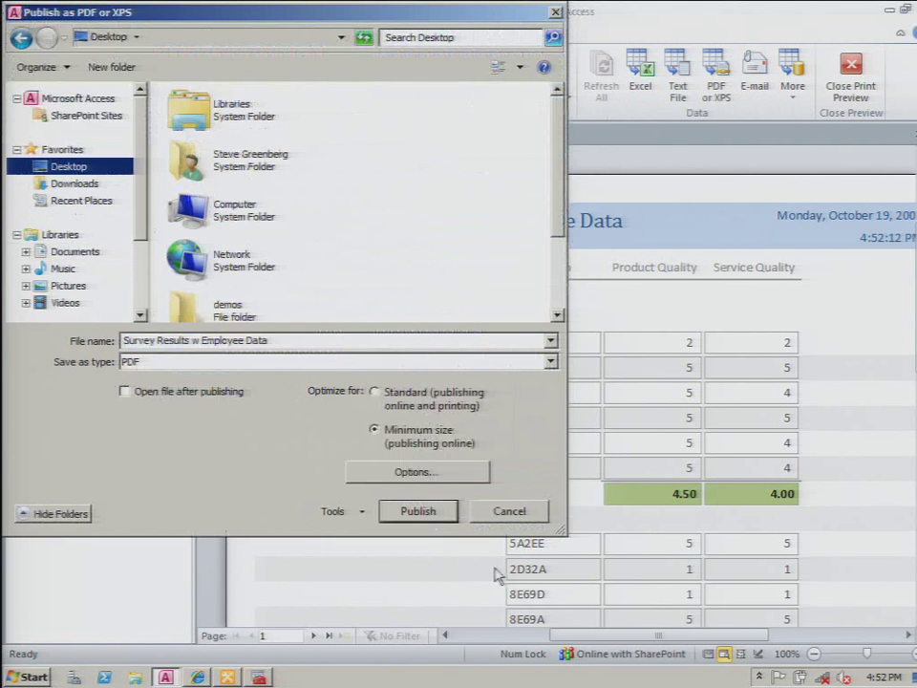
{"action": "left_click", "coordinate": [420, 512]}
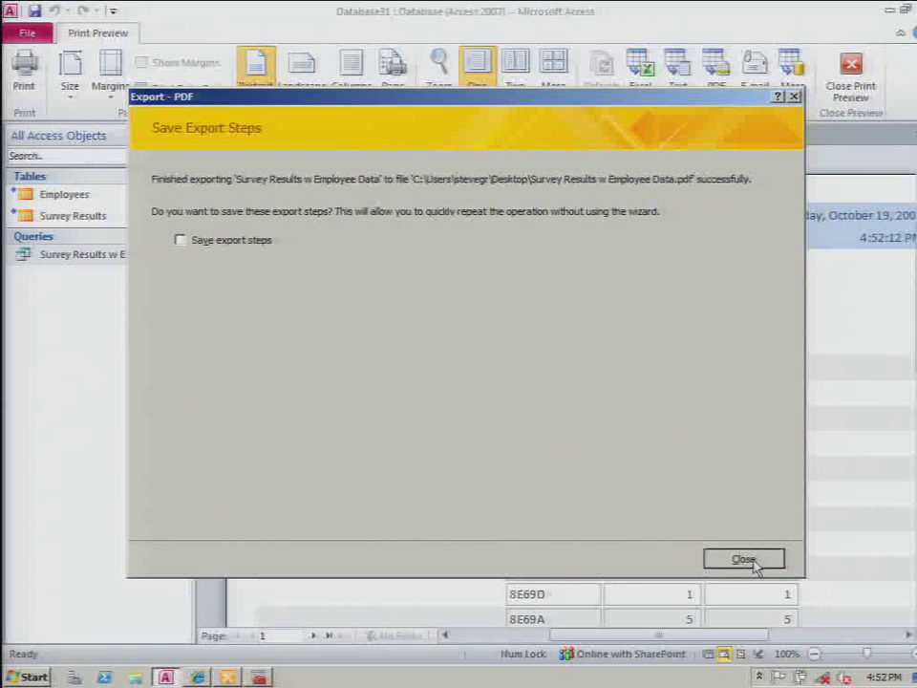
{"action": "left_click", "coordinate": [753, 564]}
Open the exported Survey Results w Employee Data PDF from the desktop in Adobe Reader, review its first page and close it
{"action": "key", "text": "super+d"}
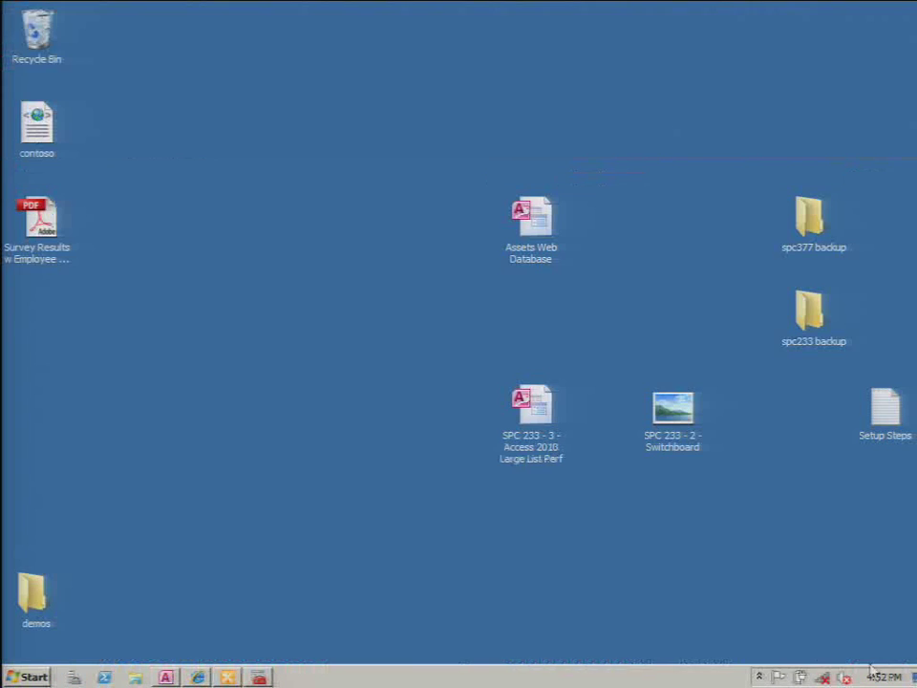
{"action": "double_click", "coordinate": [36, 244]}
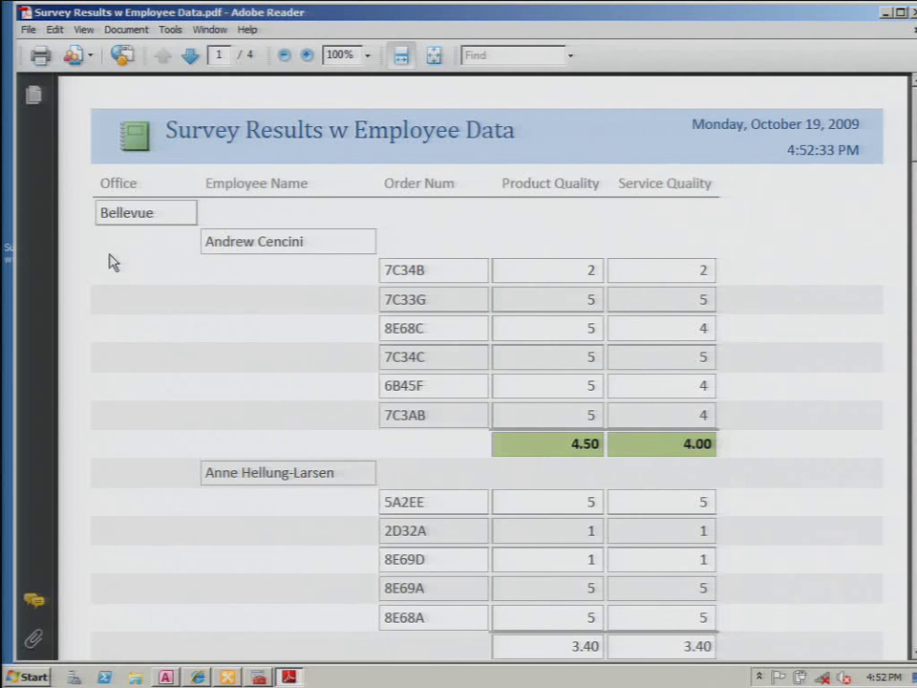
{"action": "left_click", "coordinate": [900, 12]}
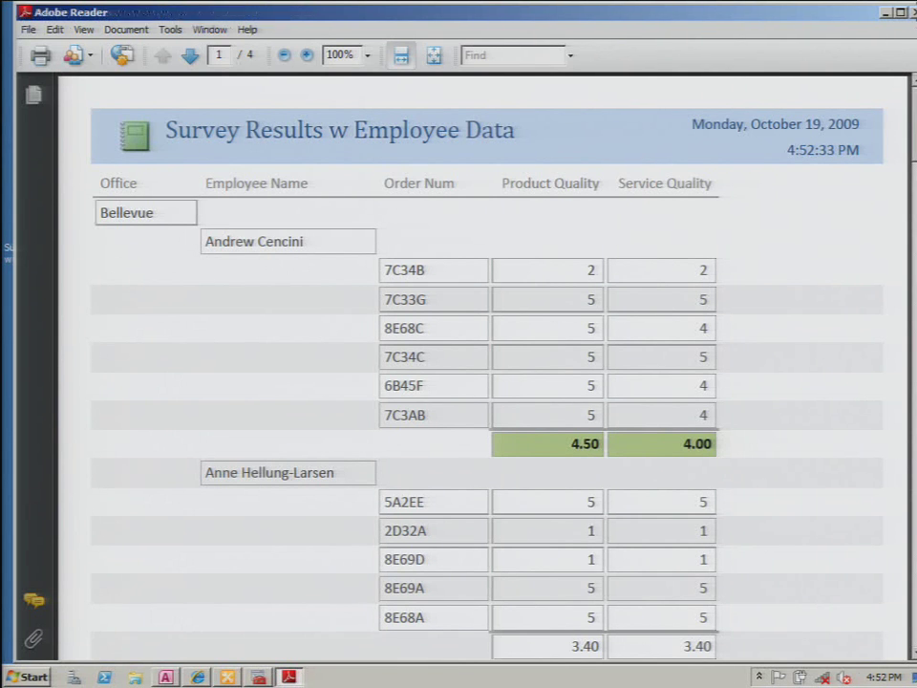
Return to Access, switch the report to Layout View and close it without saving the design changes
{"action": "left_click", "coordinate": [166, 676]}
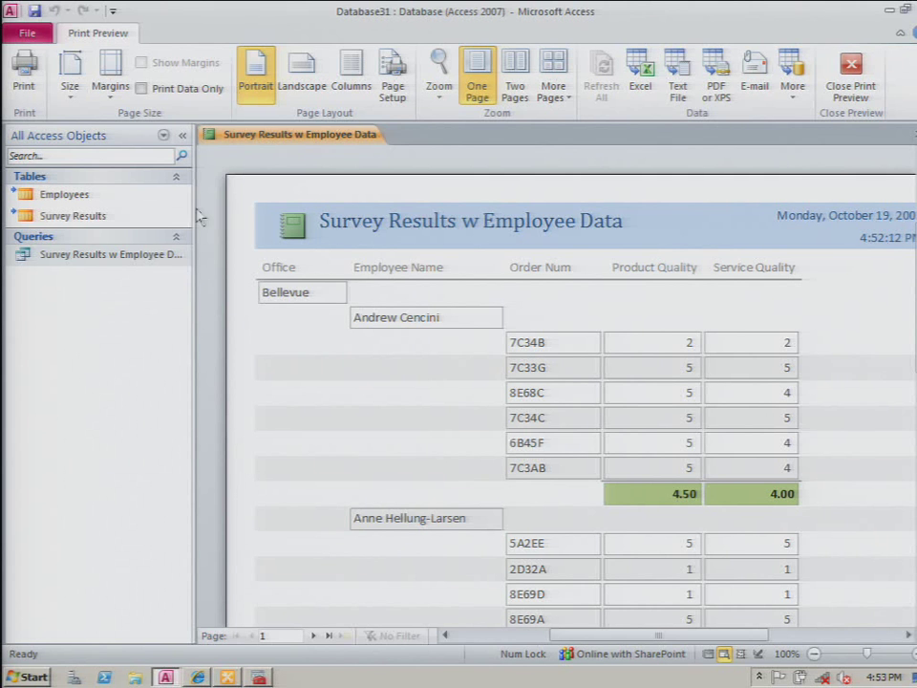
{"action": "right_click", "coordinate": [315, 134]}
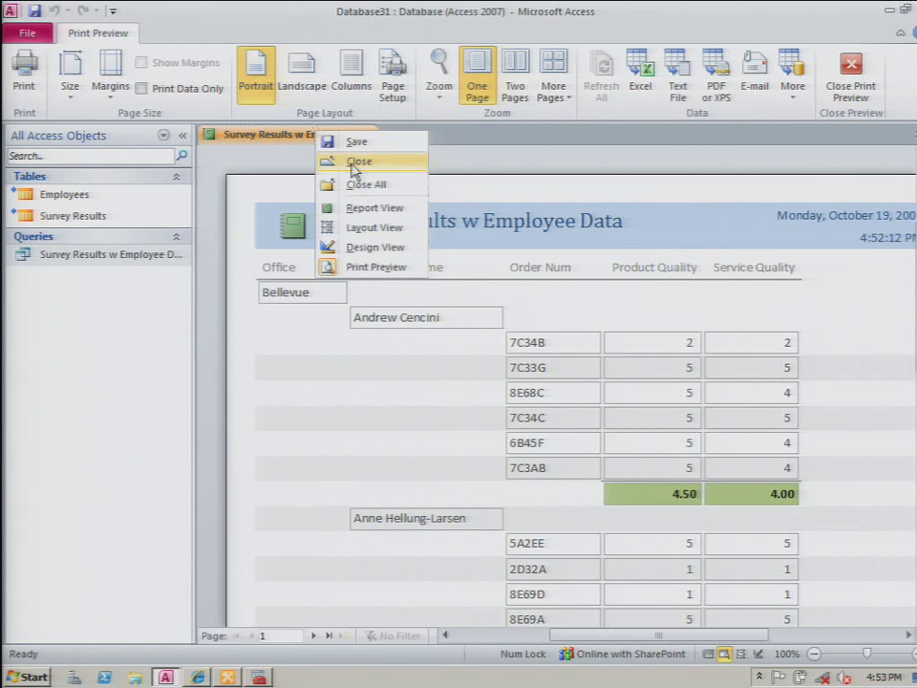
{"action": "left_click", "coordinate": [368, 228]}
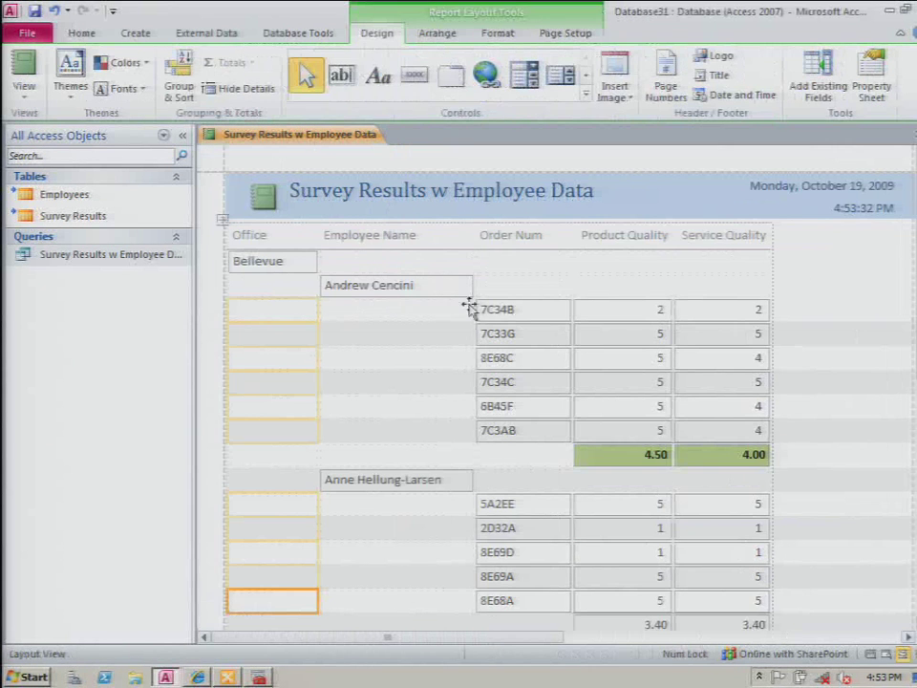
{"action": "left_click", "coordinate": [509, 357]}
{"action": "right_click", "coordinate": [367, 135]}
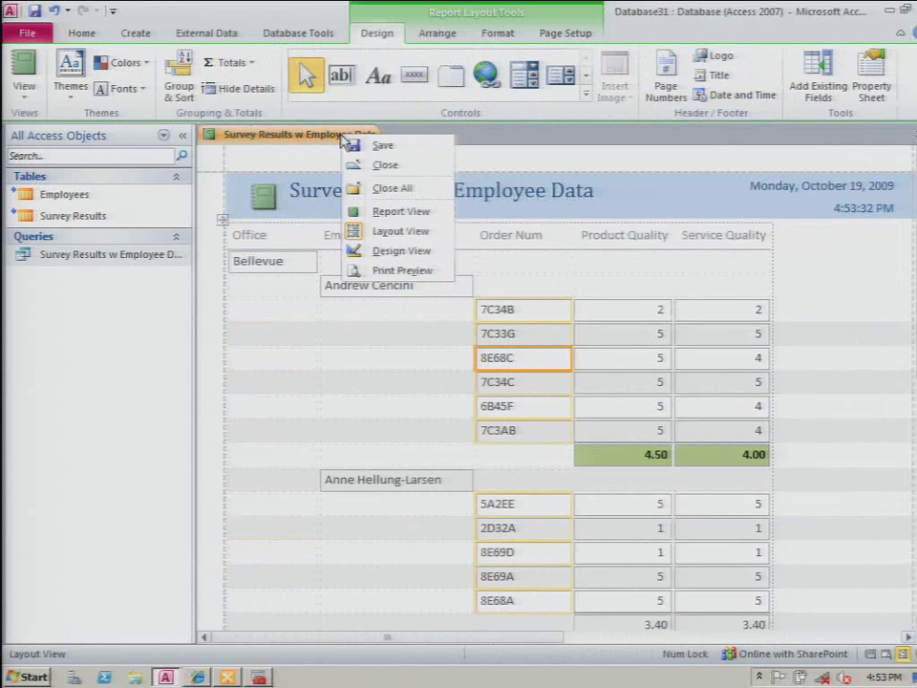
{"action": "left_click", "coordinate": [387, 164]}
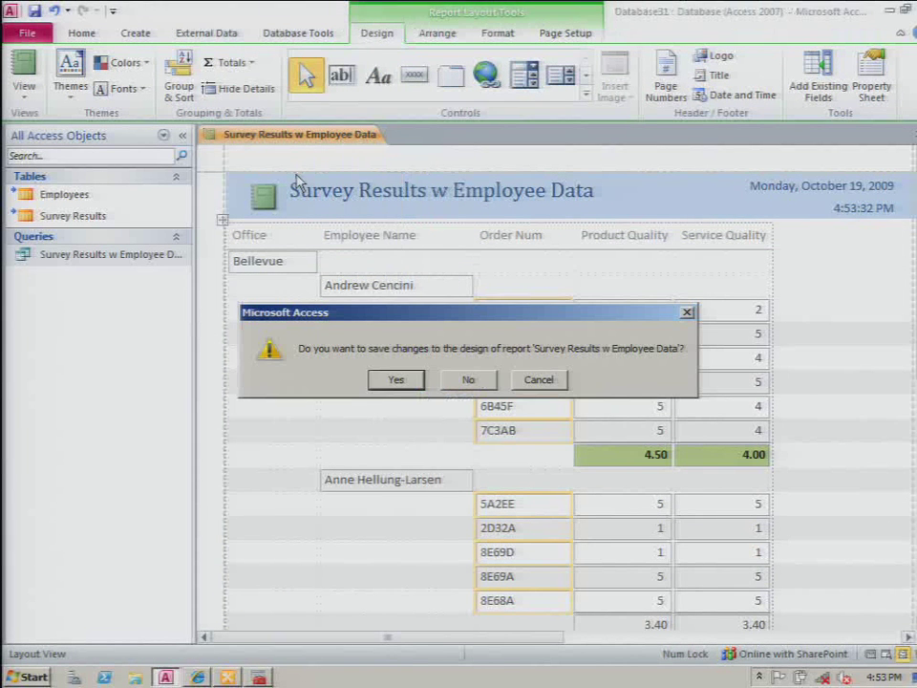
{"action": "left_click", "coordinate": [483, 379]}
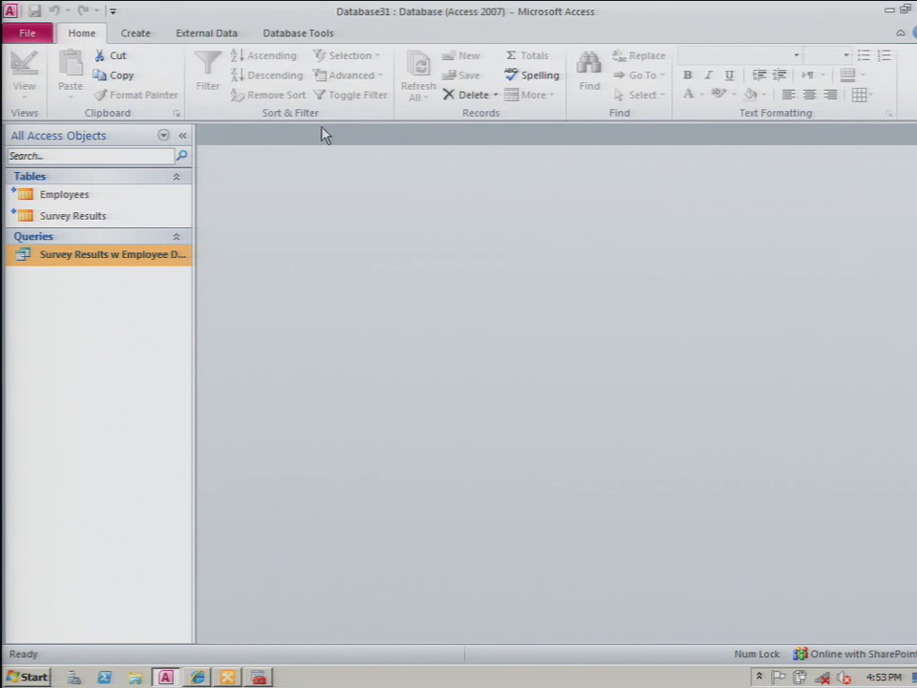
Create a new report from the Survey Results w Employee Data query, save it under the suggested name and close it
{"action": "left_click", "coordinate": [150, 38]}
{"action": "left_click", "coordinate": [439, 78]}
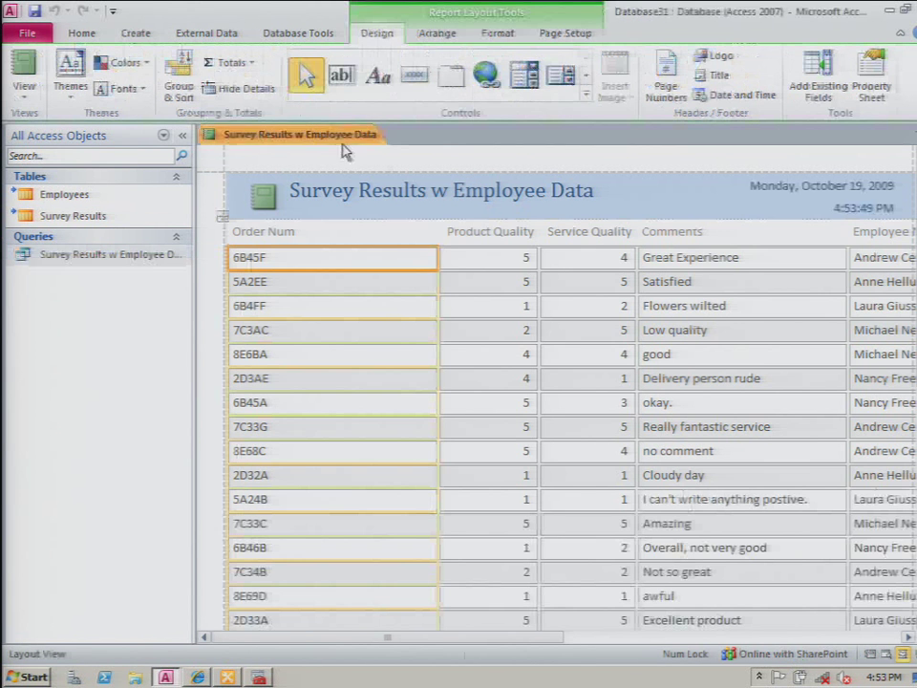
{"action": "right_click", "coordinate": [340, 134]}
{"action": "left_click", "coordinate": [382, 141]}
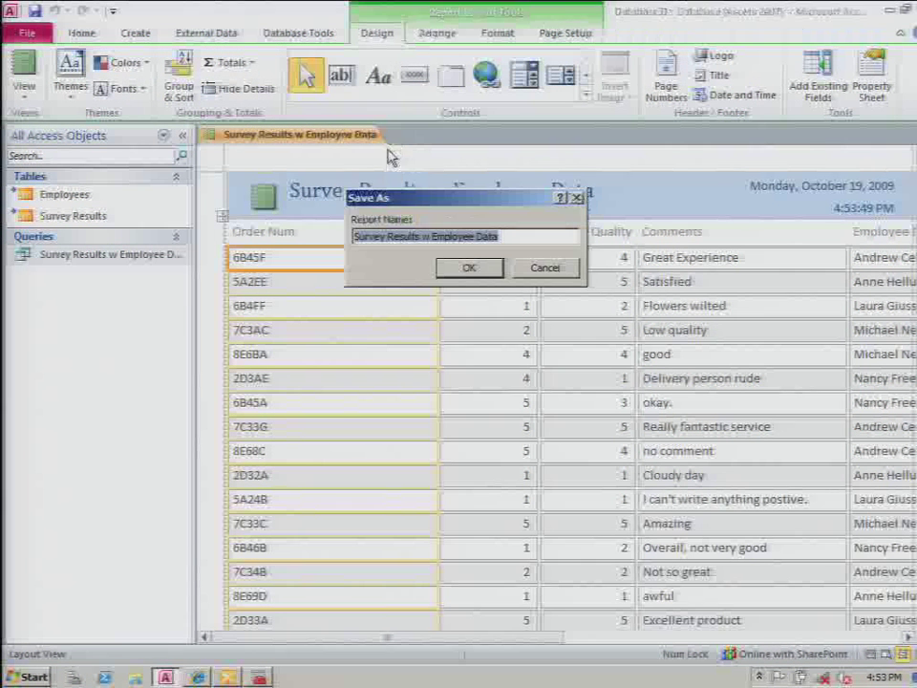
{"action": "key", "text": "Return"}
{"action": "right_click", "coordinate": [363, 137]}
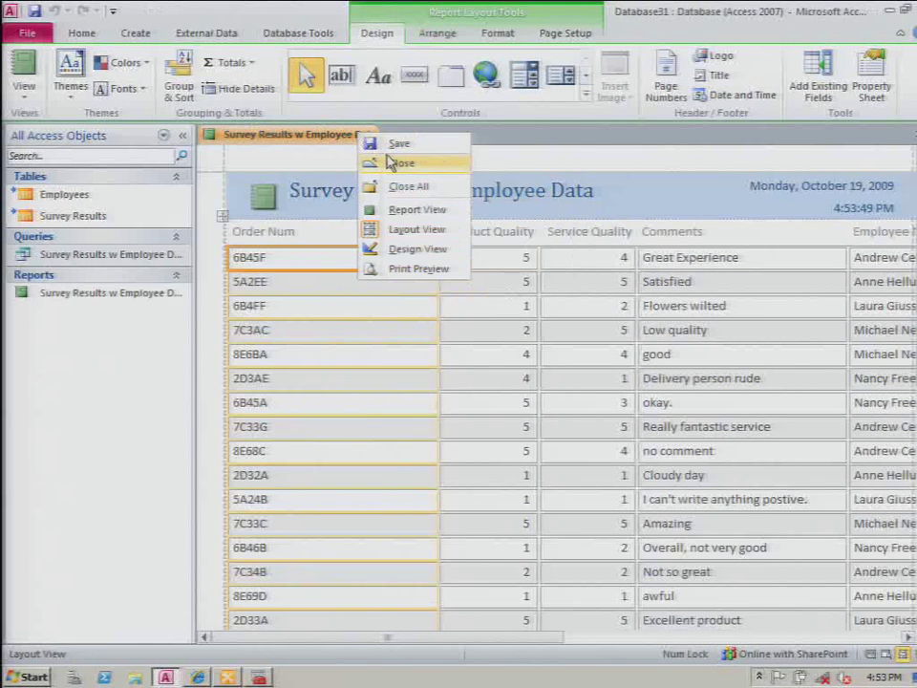
{"action": "left_click", "coordinate": [393, 163]}
Create a basic form based on the Survey Results w Employee Data query
{"action": "left_click", "coordinate": [153, 293]}
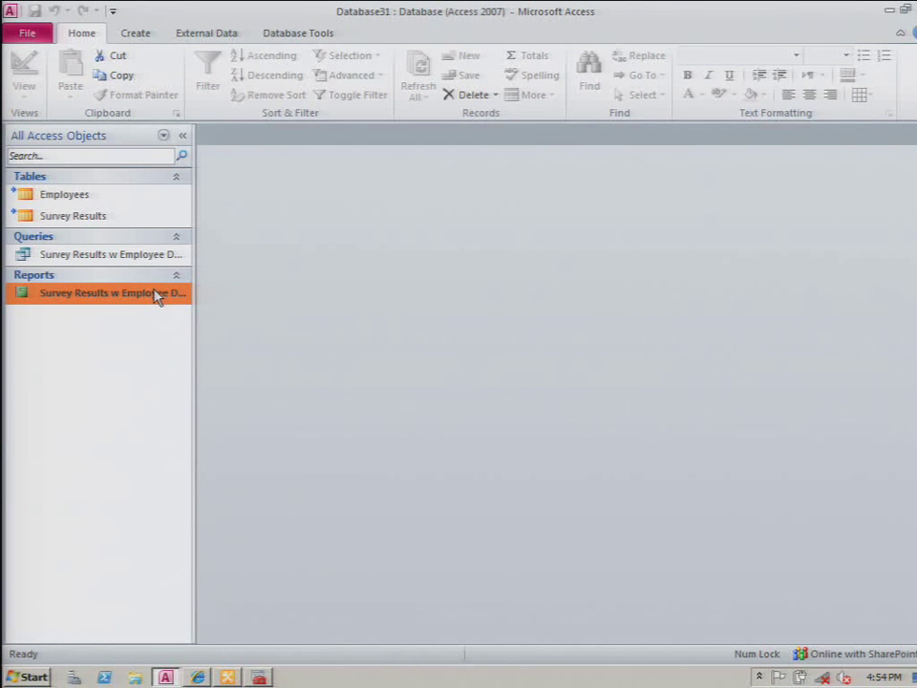
{"action": "left_click", "coordinate": [124, 256]}
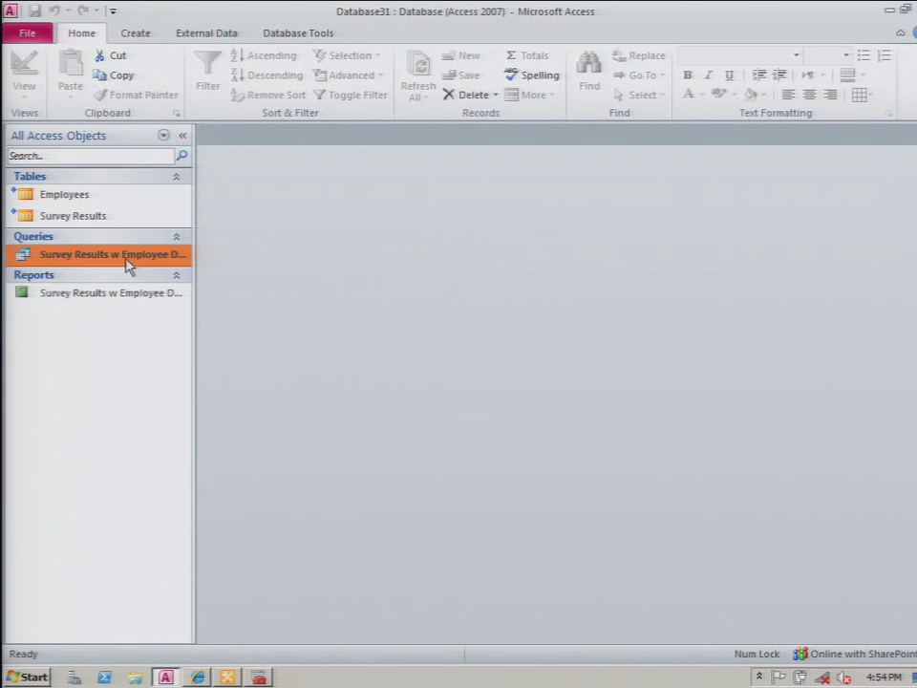
{"action": "left_click", "coordinate": [119, 35]}
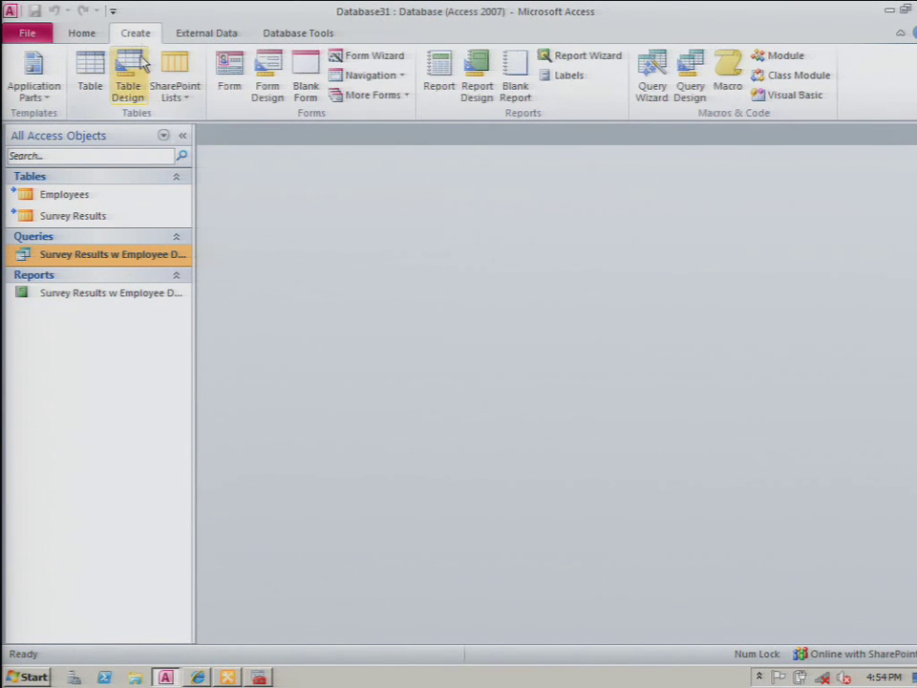
{"action": "left_click", "coordinate": [229, 92]}
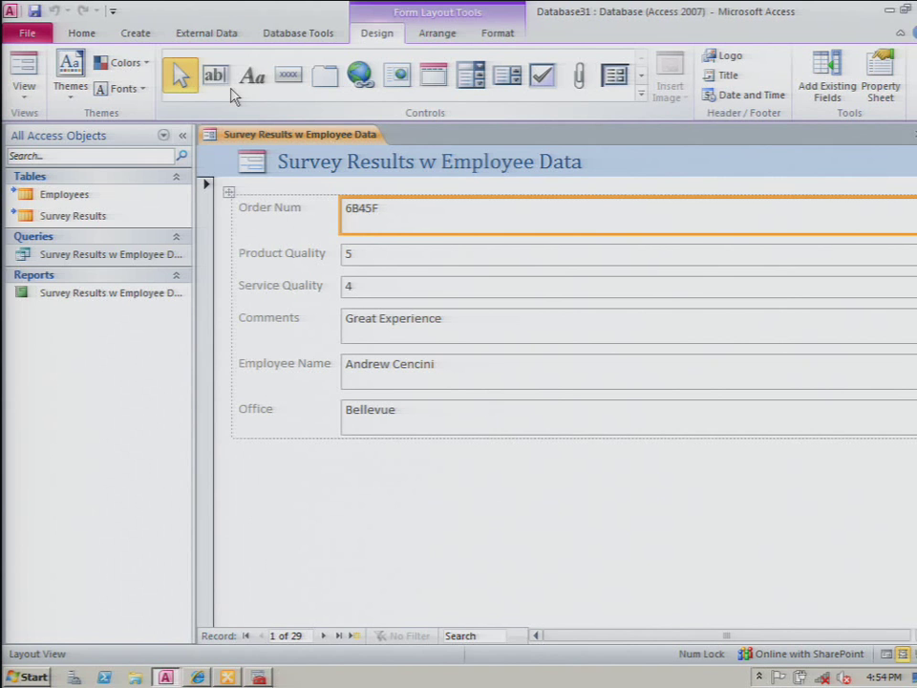
Save the new form as Survey Details and close it
{"action": "right_click", "coordinate": [289, 134]}
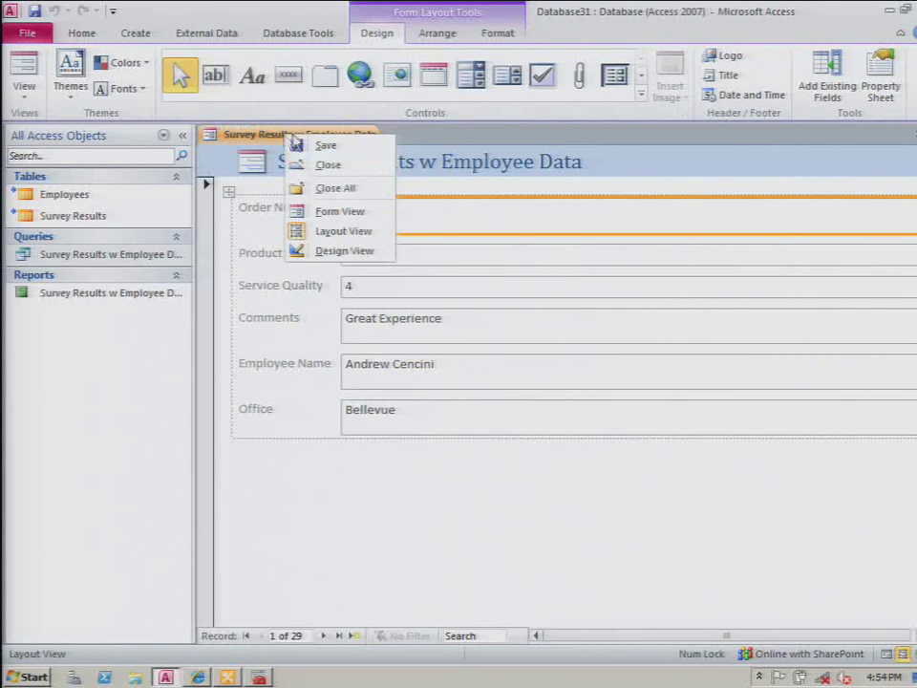
{"action": "left_click", "coordinate": [335, 145]}
{"action": "type", "text": "Sur"}
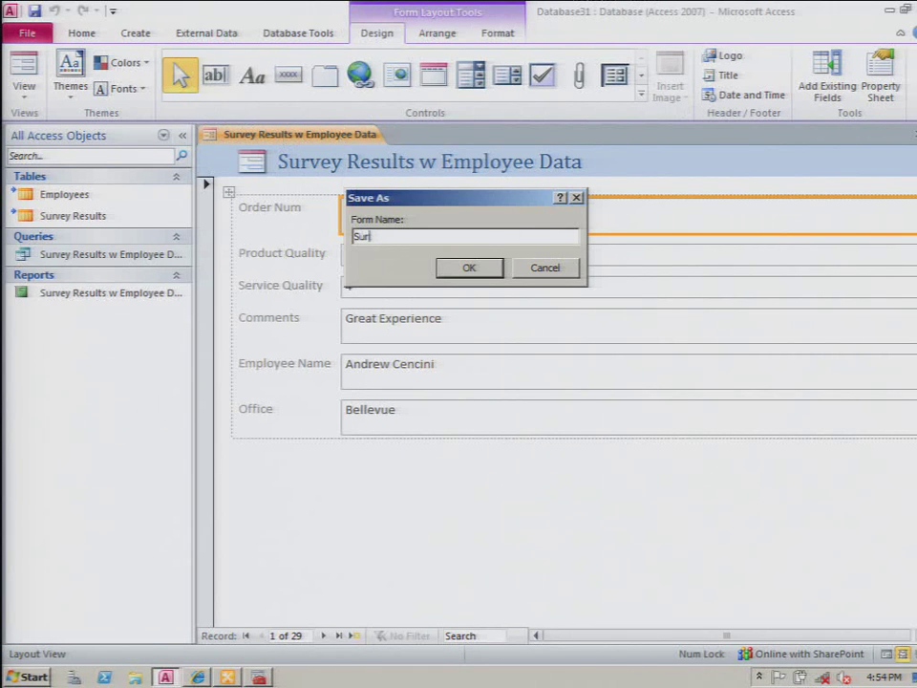
{"action": "type", "text": "vey Details"}
{"action": "key", "text": "Return"}
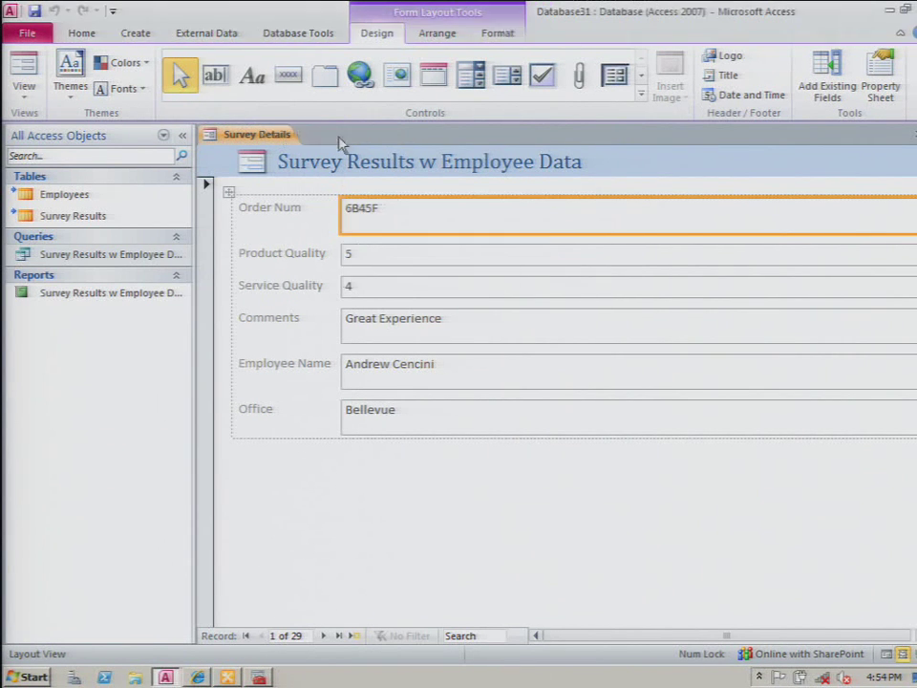
{"action": "right_click", "coordinate": [291, 142]}
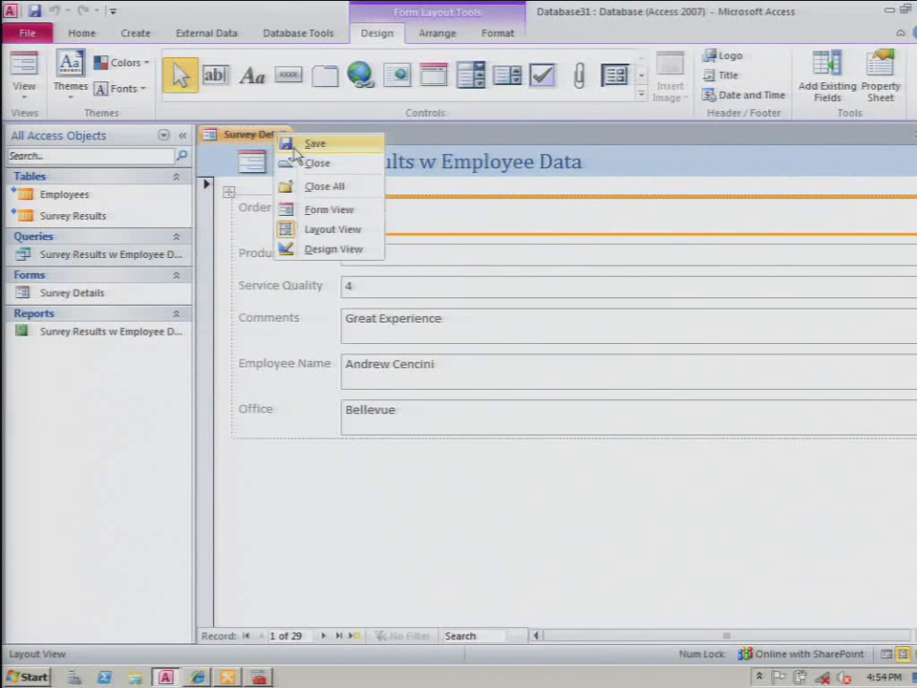
{"action": "left_click", "coordinate": [296, 161]}
Open the Survey Results w Employee Data report and switch it to Layout View
{"action": "left_click", "coordinate": [144, 338]}
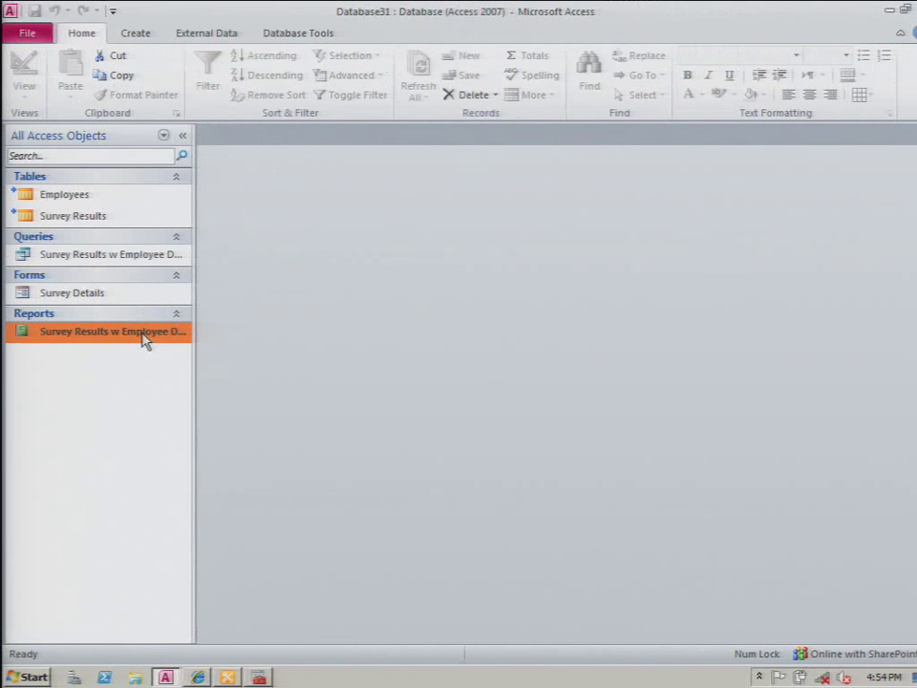
{"action": "double_click", "coordinate": [143, 340]}
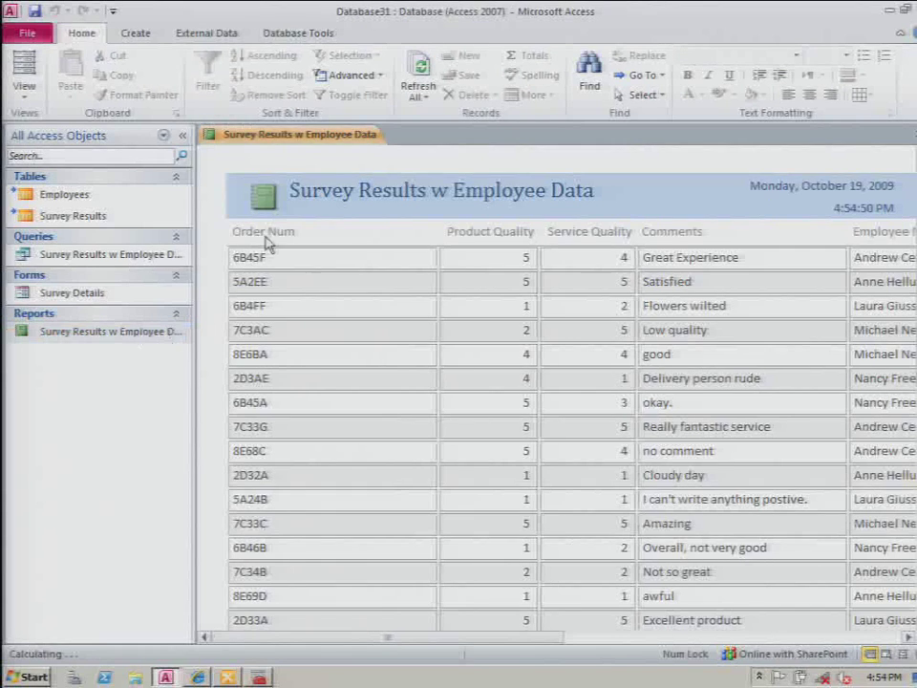
{"action": "right_click", "coordinate": [315, 142]}
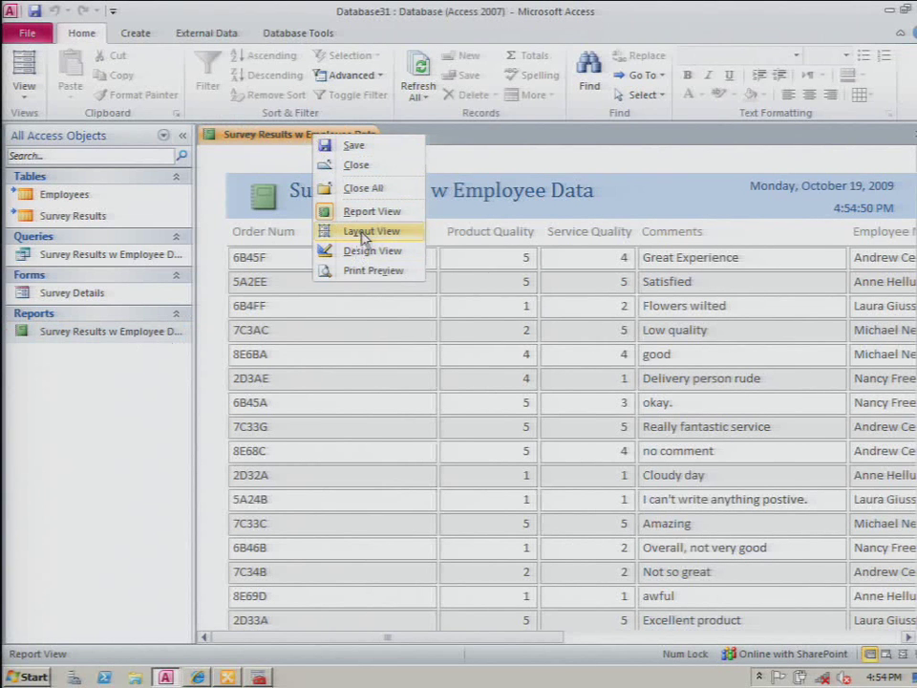
{"action": "left_click", "coordinate": [365, 231]}
Start the Macro Builder for the On Click event of the report's Order Num text box
{"action": "left_click", "coordinate": [278, 283]}
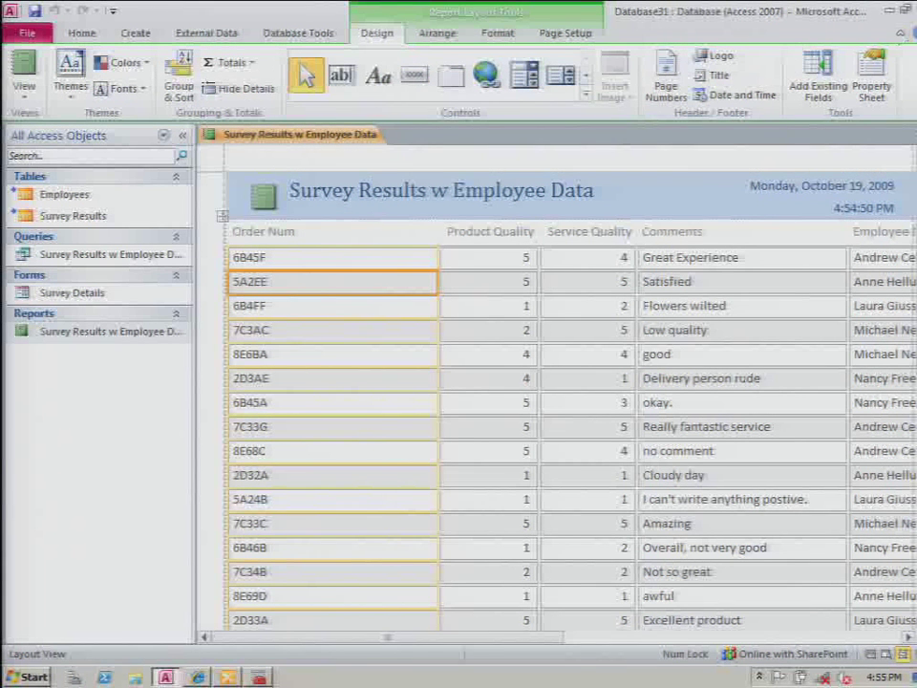
{"action": "left_click", "coordinate": [886, 80]}
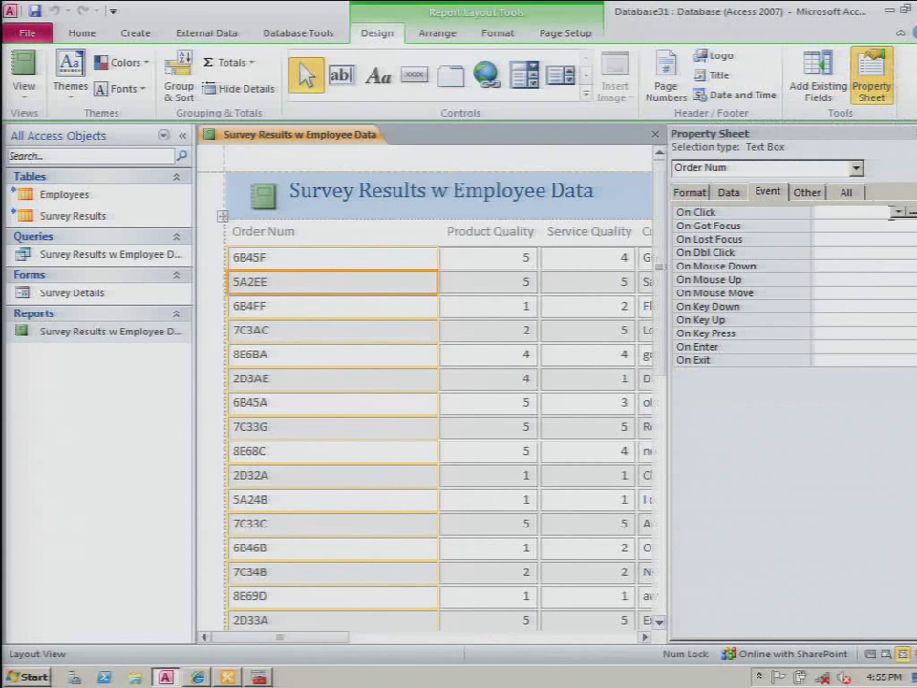
{"action": "left_click", "coordinate": [909, 212]}
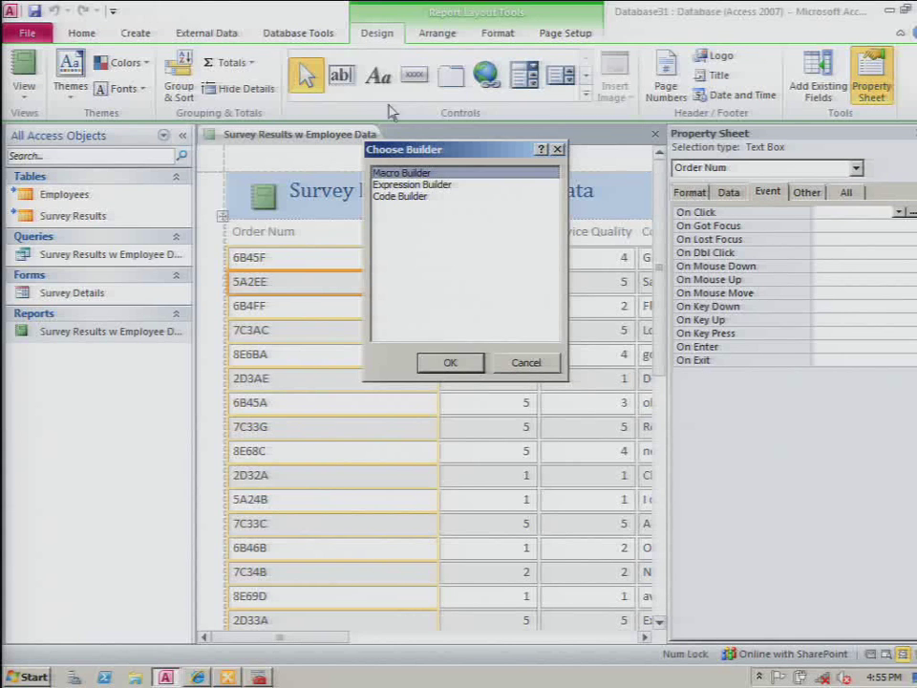
{"action": "double_click", "coordinate": [419, 172]}
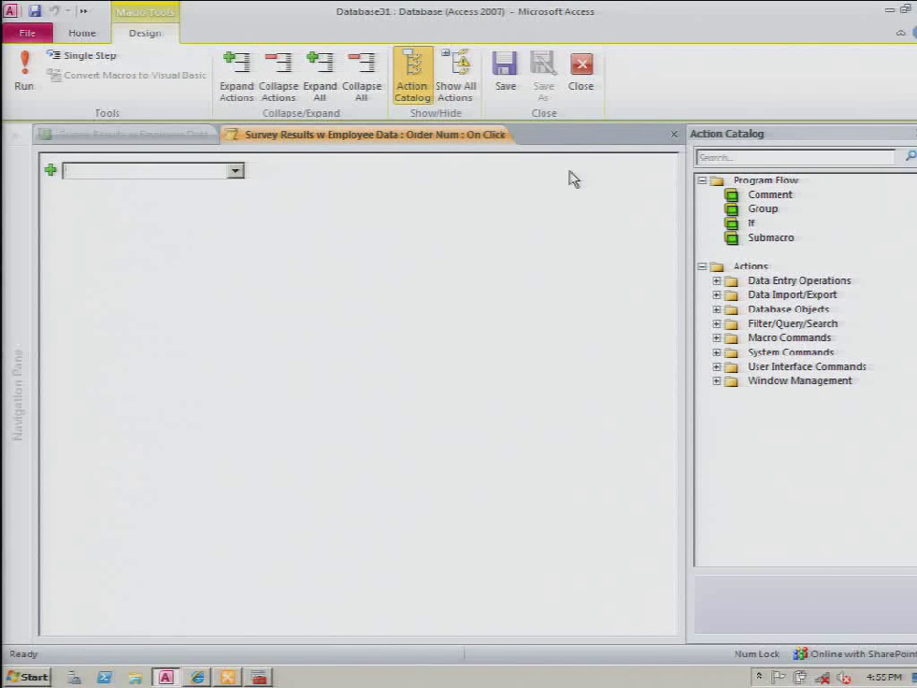
Search the Action Catalog for "form" and add the OpenForm action to the On Click macro
{"action": "left_click", "coordinate": [723, 158]}
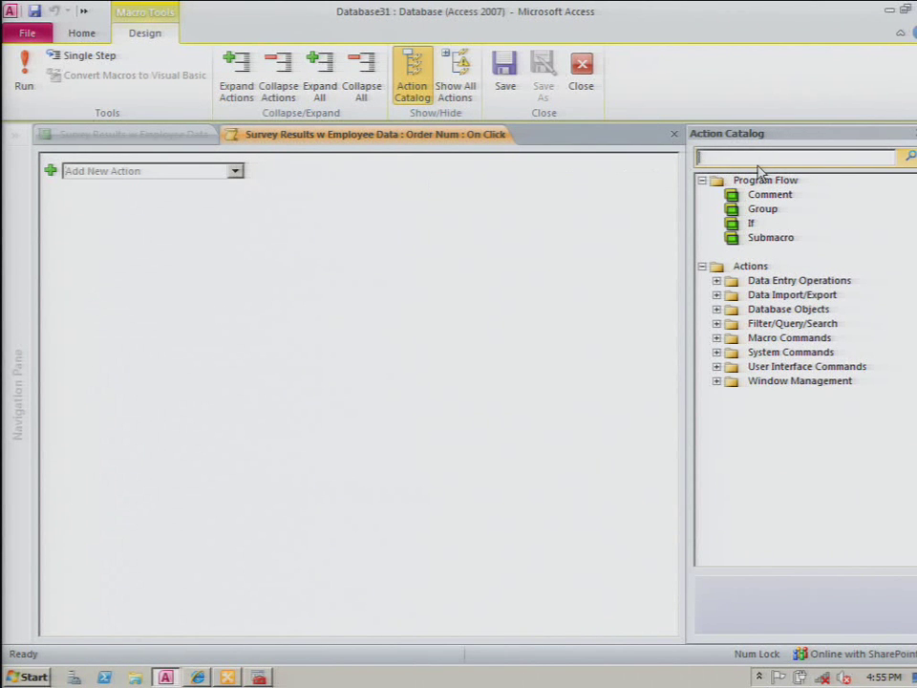
{"action": "type", "text": "form"}
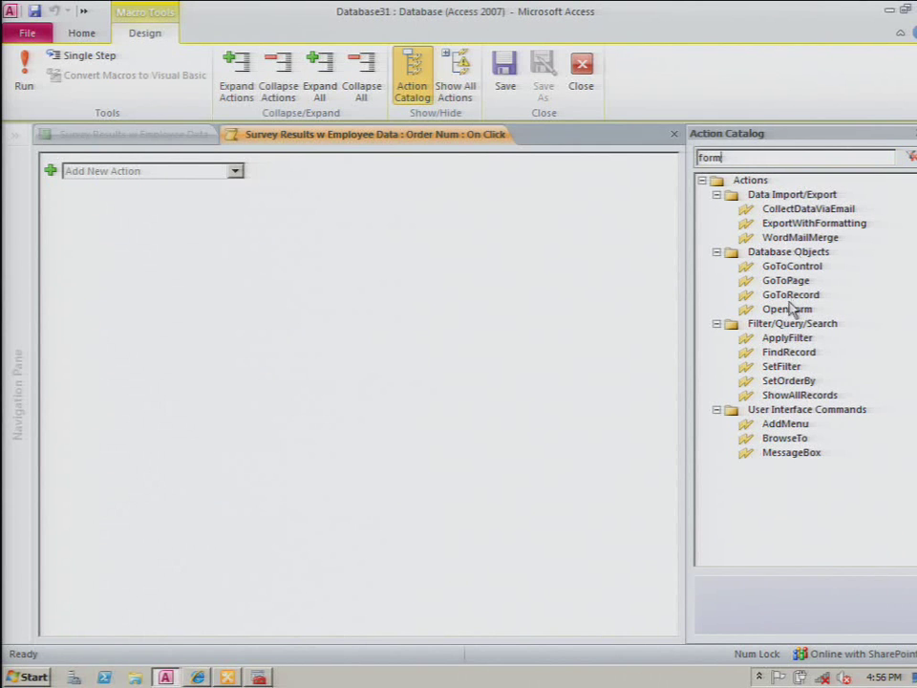
{"action": "mouse_move", "coordinate": [789, 313]}
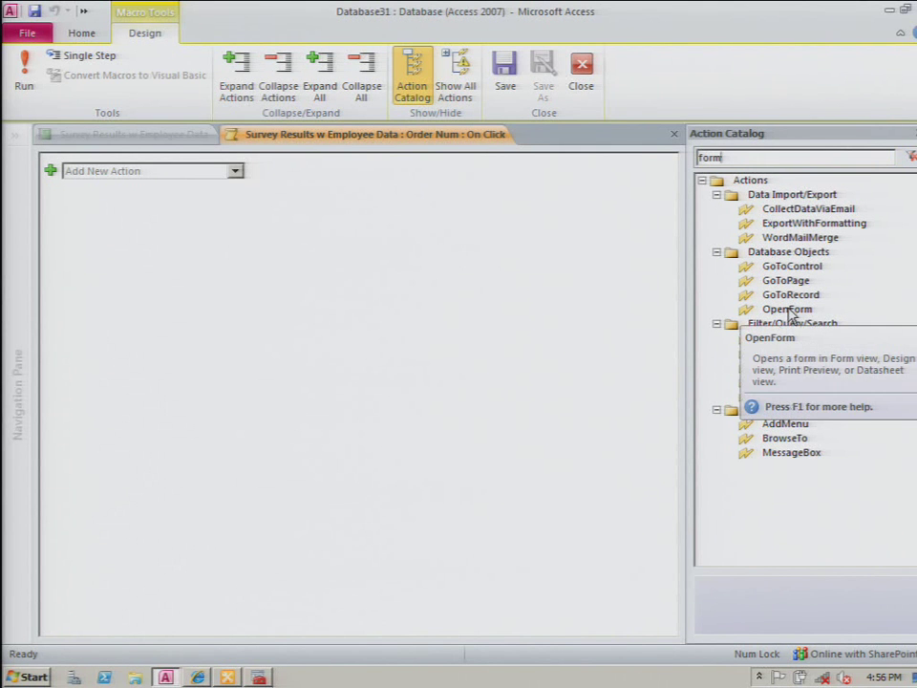
{"action": "left_click", "coordinate": [789, 312]}
{"action": "double_click", "coordinate": [789, 311]}
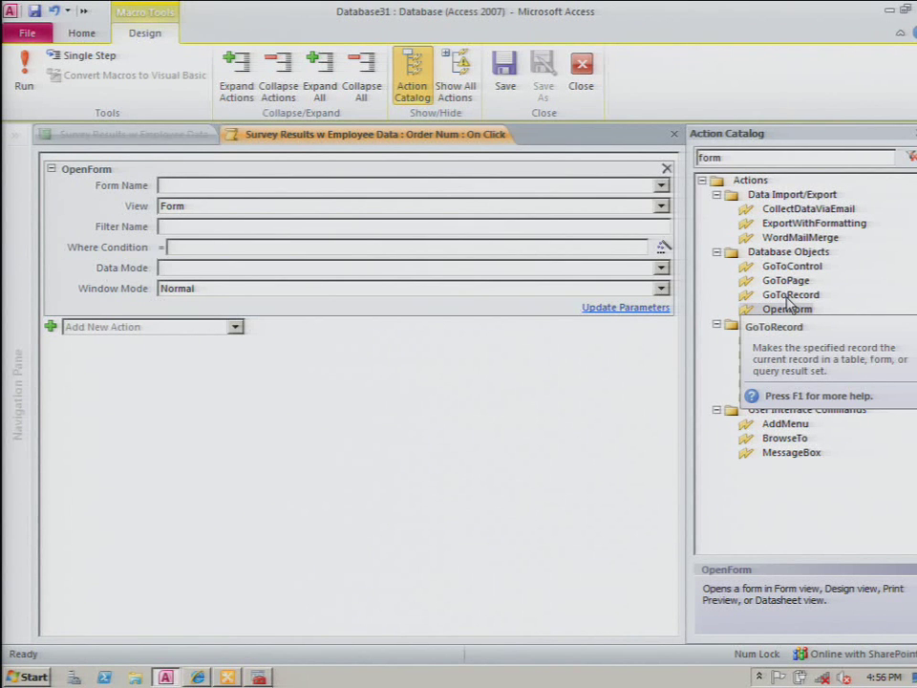
Set the OpenForm action's Form Name to Survey Details and its Window Mode to Dialog
{"action": "left_click", "coordinate": [661, 185]}
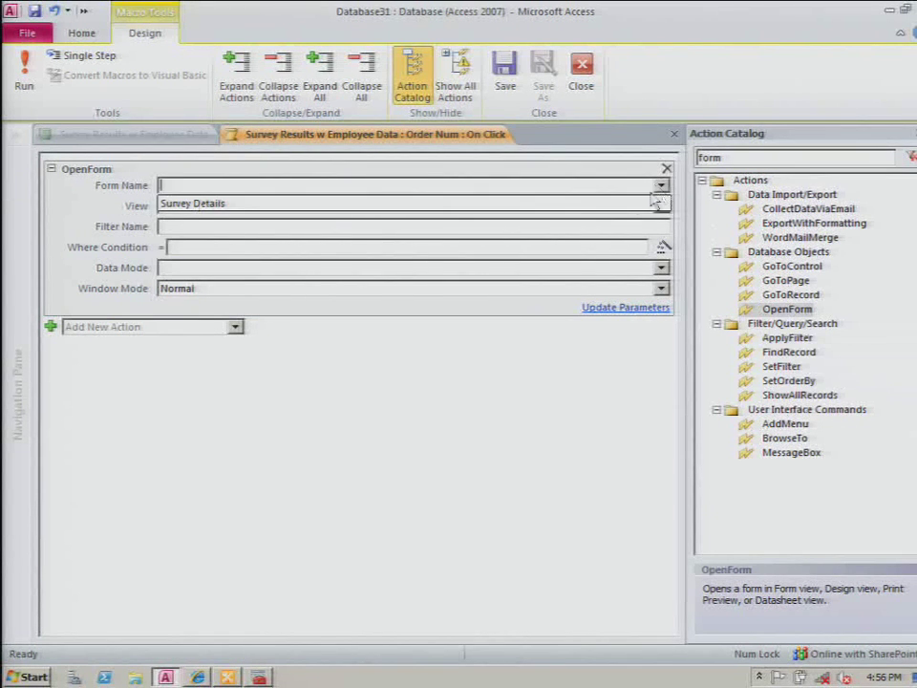
{"action": "left_click", "coordinate": [638, 204]}
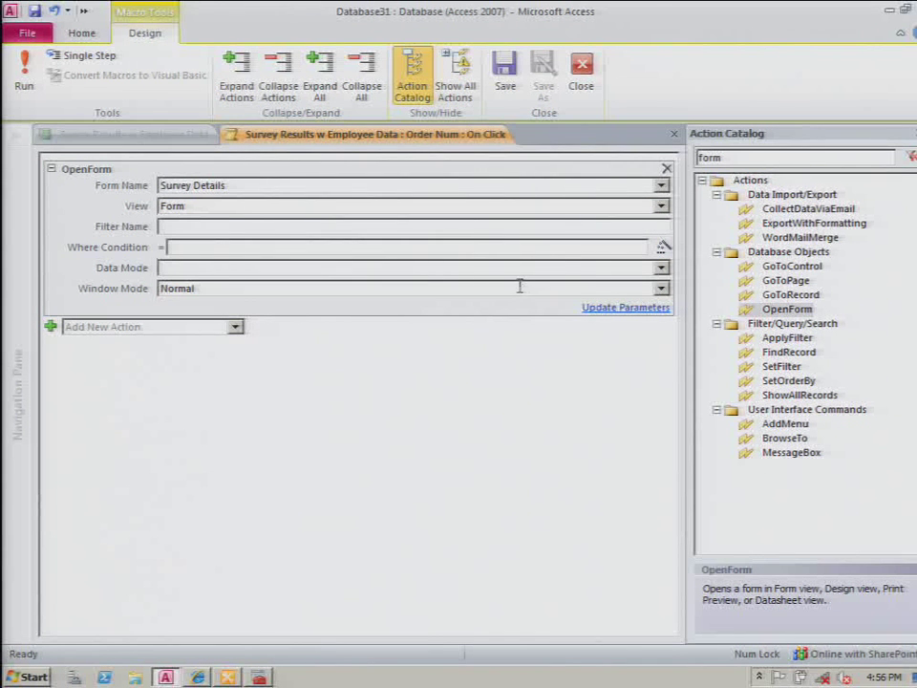
{"action": "left_click", "coordinate": [606, 288]}
{"action": "left_click", "coordinate": [661, 288]}
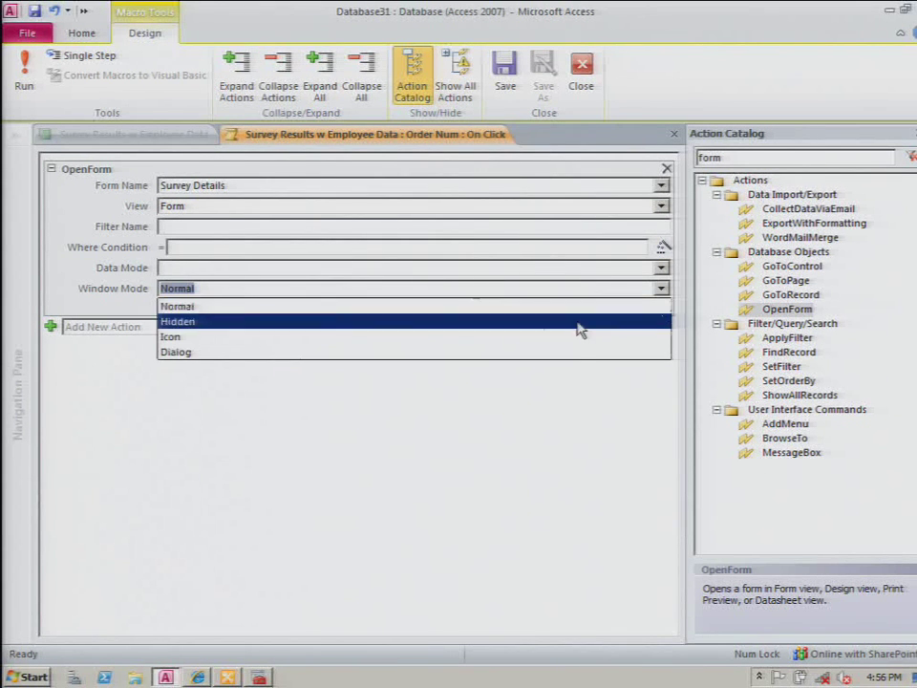
{"action": "left_click", "coordinate": [574, 352]}
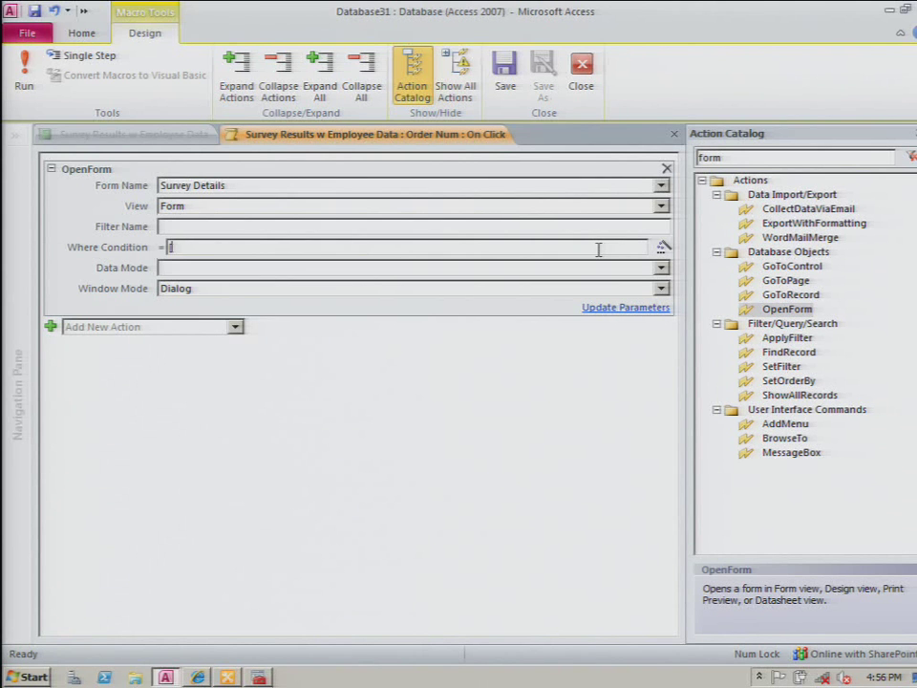
Set the Where Condition to [Order Num]=[Reports]![Survey Results w Employee Data]![Order Num], and save and close the macro
{"action": "type", "text": "order"}
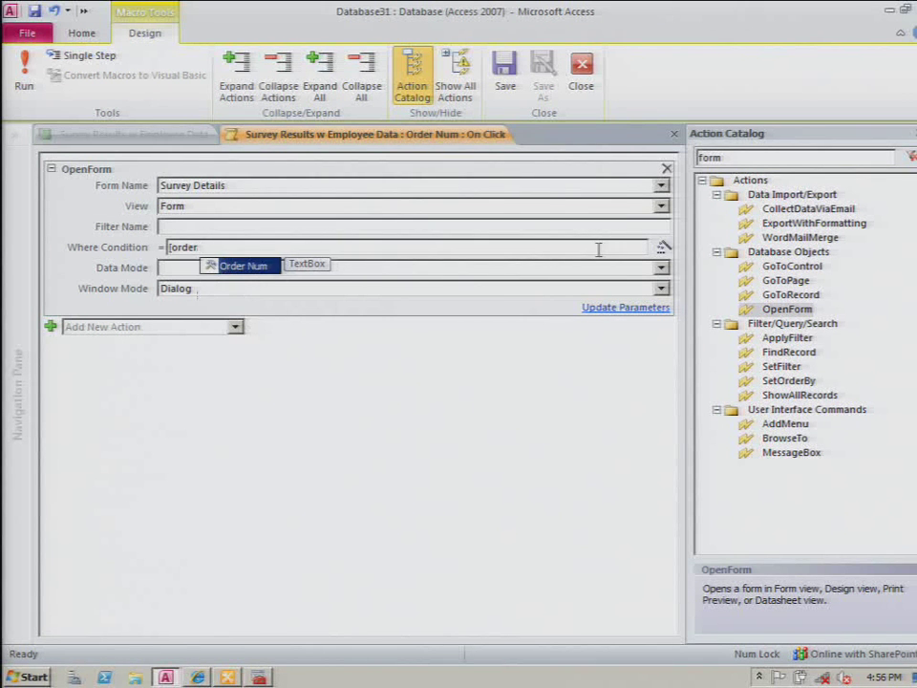
{"action": "key", "text": "Return"}
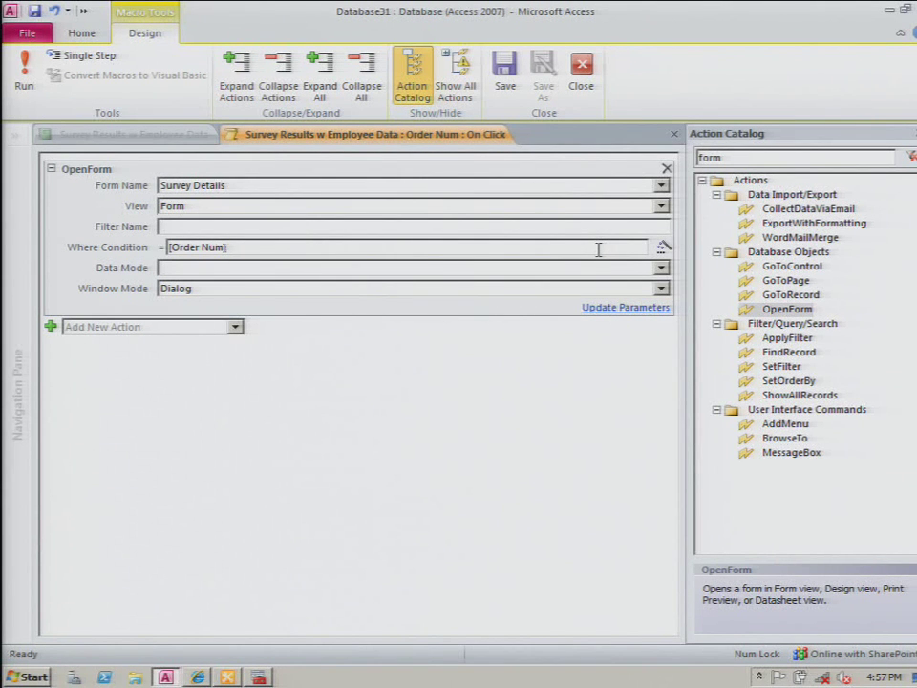
{"action": "type", "text": "=Rep"}
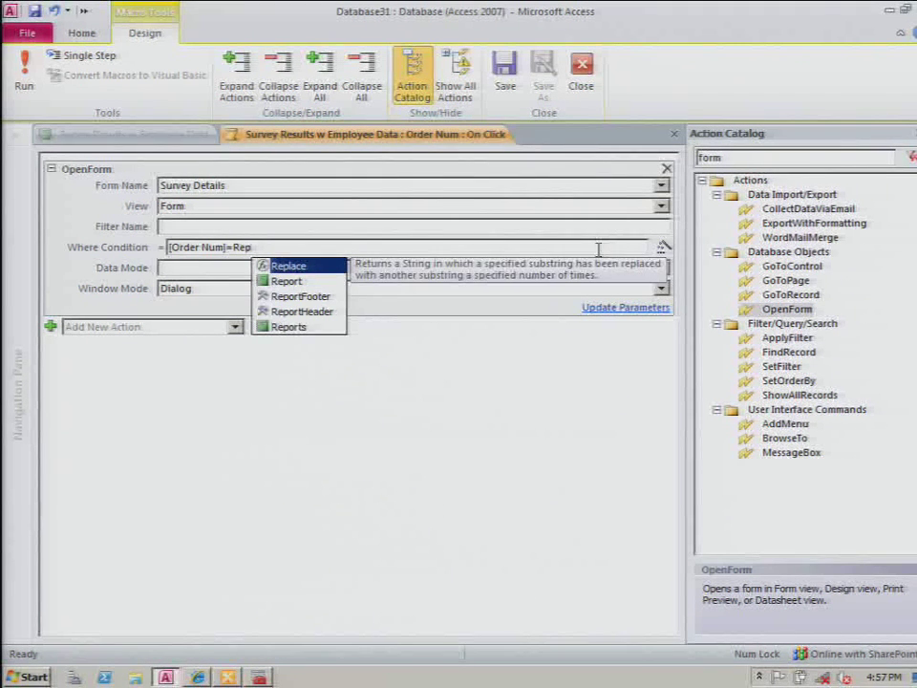
{"action": "key", "text": "Down"}
{"action": "key", "text": "Down"}
{"action": "key", "text": "Down"}
{"action": "key", "text": "Down"}
{"action": "key", "text": "Tab"}
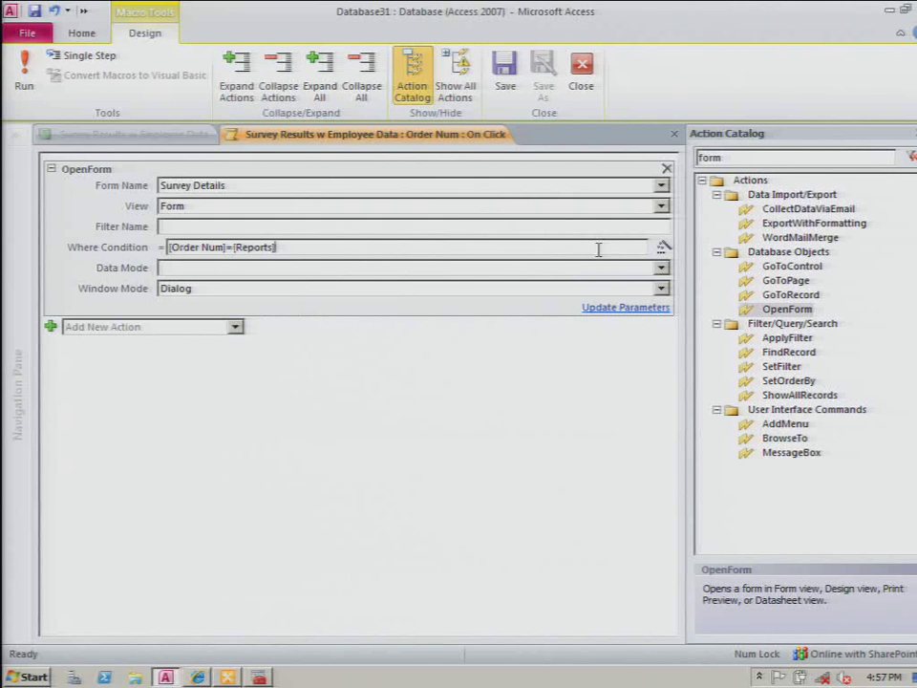
{"action": "type", "text": "!"}
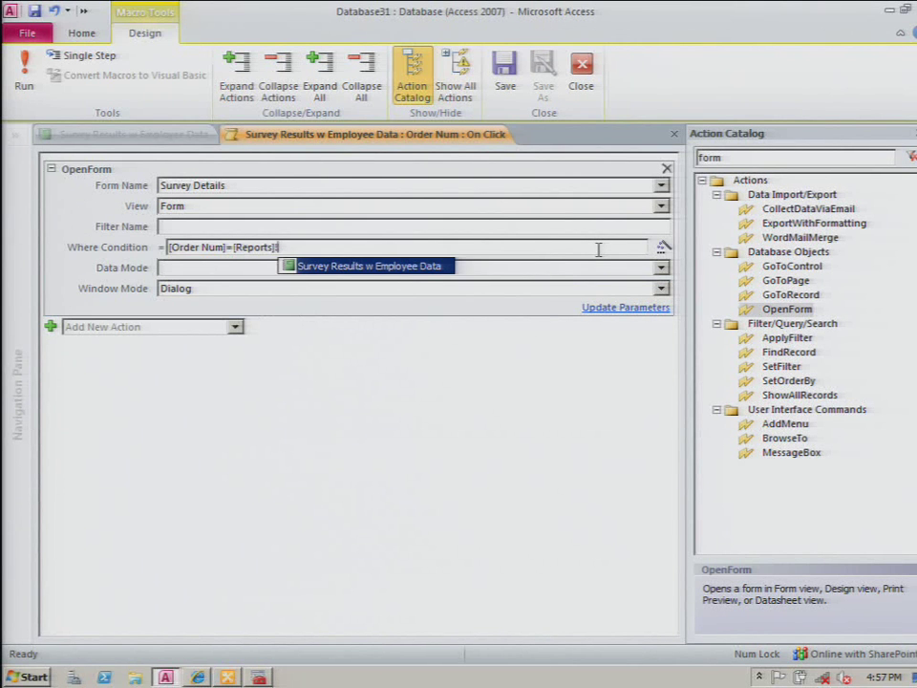
{"action": "key", "text": "Tab"}
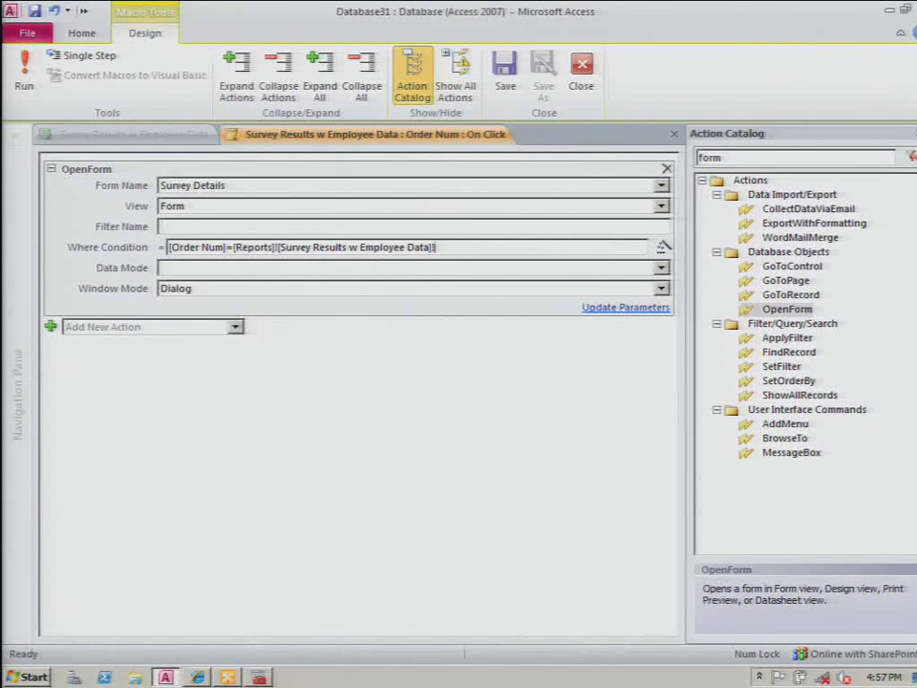
{"action": "type", "text": "!or"}
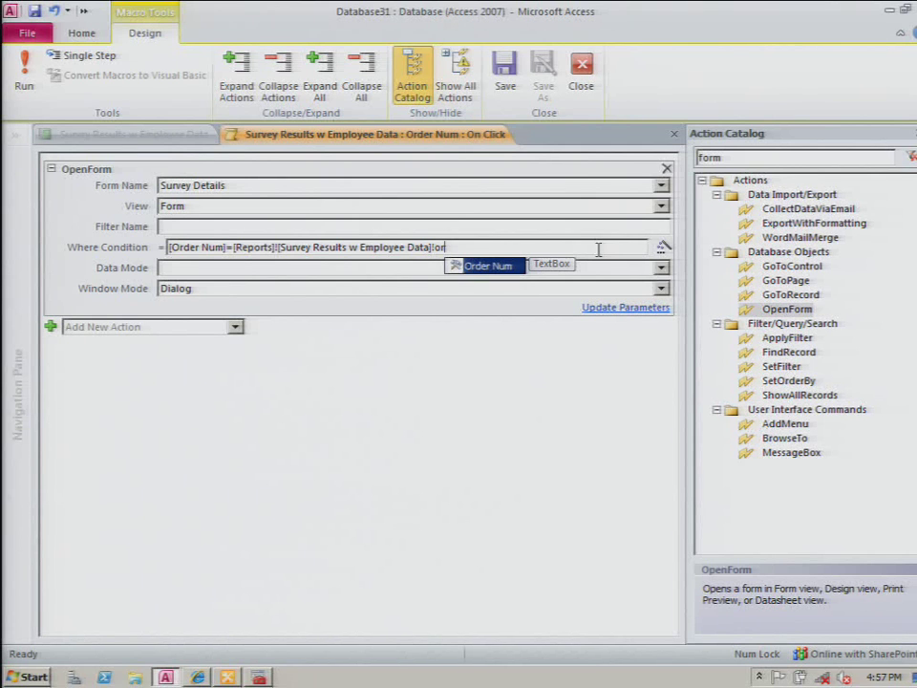
{"action": "key", "text": "Tab"}
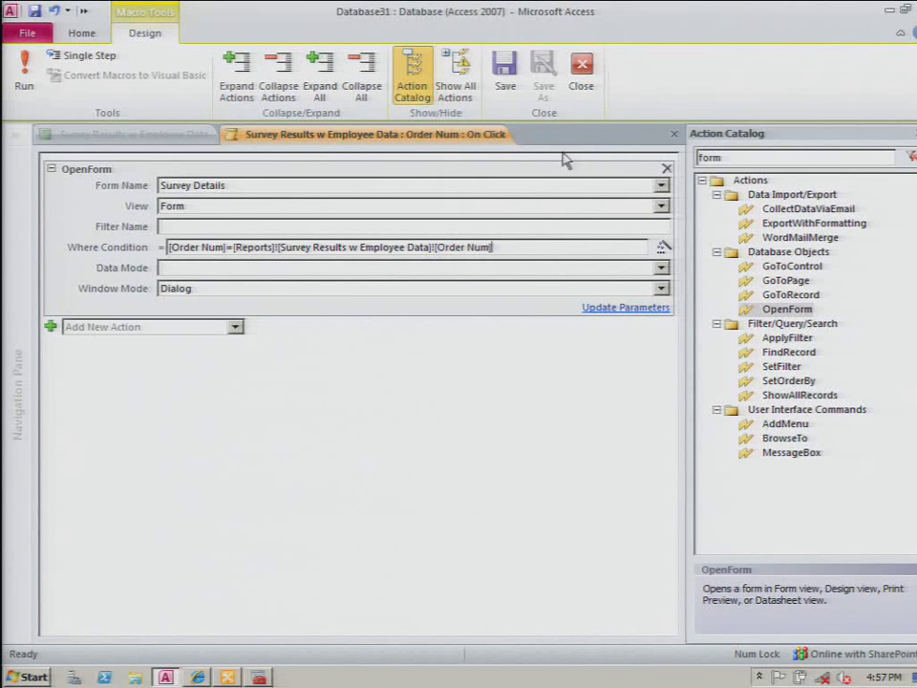
{"action": "left_click", "coordinate": [582, 86]}
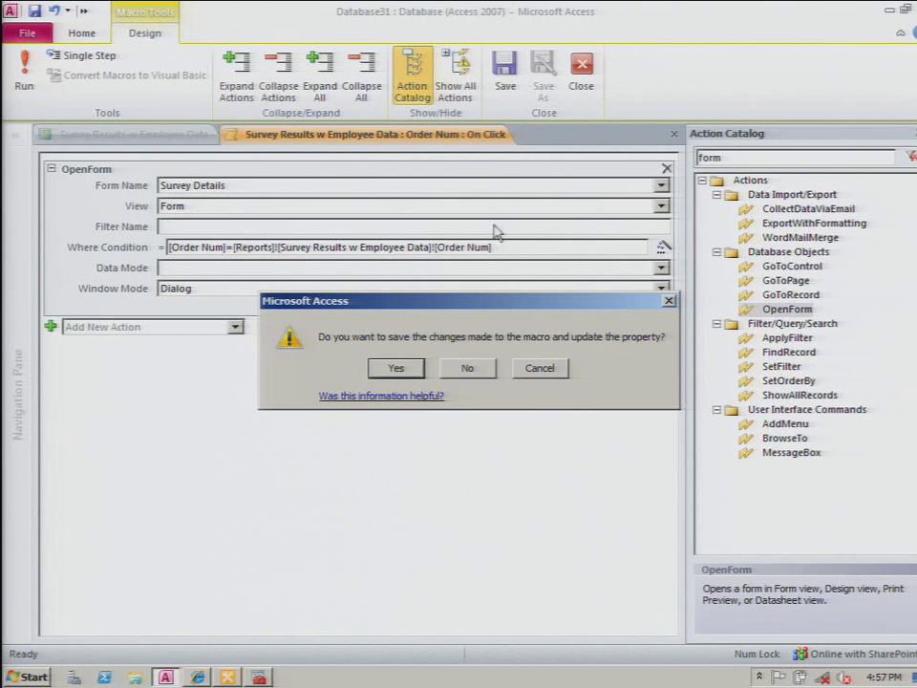
{"action": "left_click", "coordinate": [395, 367]}
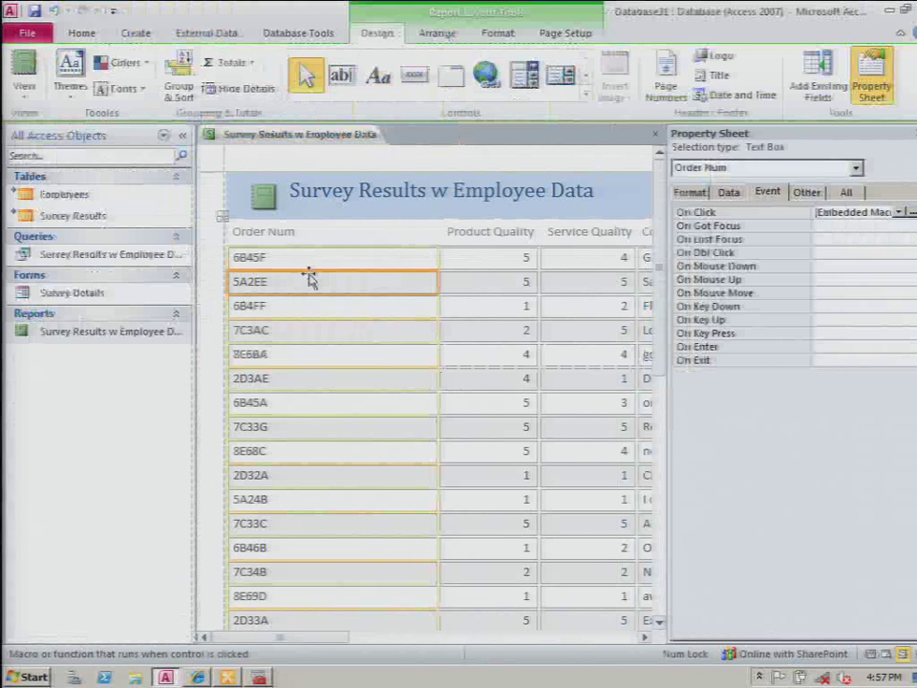
Test the macro in Report View by opening and closing the Survey Details form for two different orders
{"action": "right_click", "coordinate": [294, 135]}
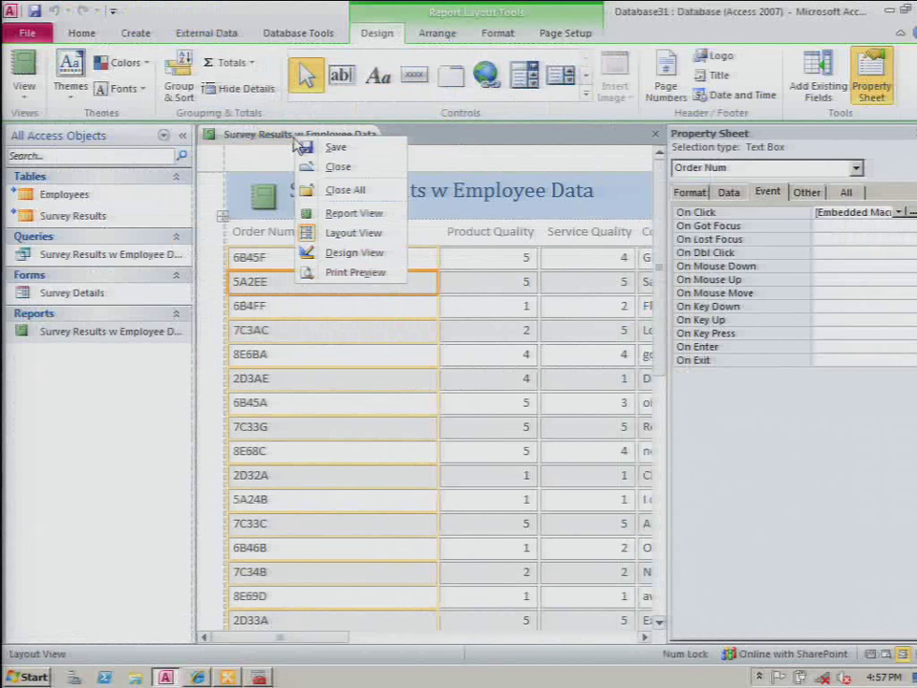
{"action": "left_click", "coordinate": [361, 216]}
{"action": "left_click", "coordinate": [250, 254]}
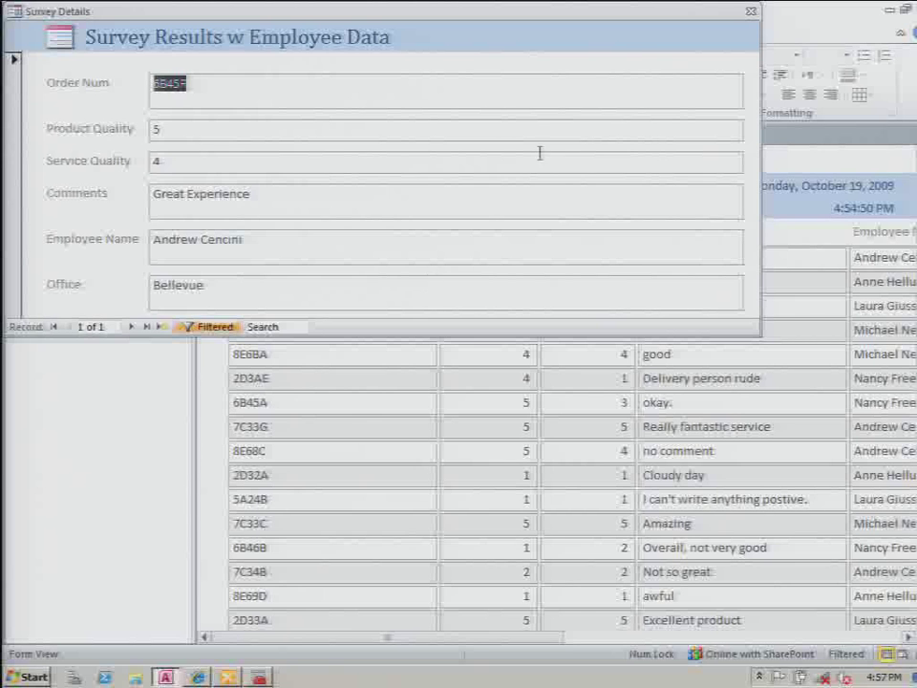
{"action": "left_click", "coordinate": [750, 13]}
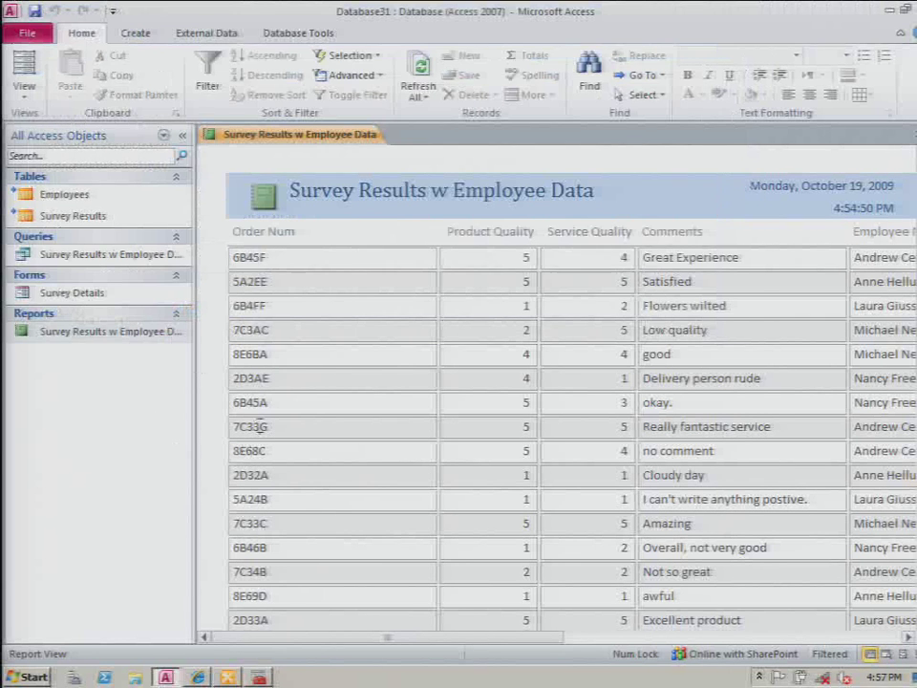
{"action": "left_click", "coordinate": [262, 484]}
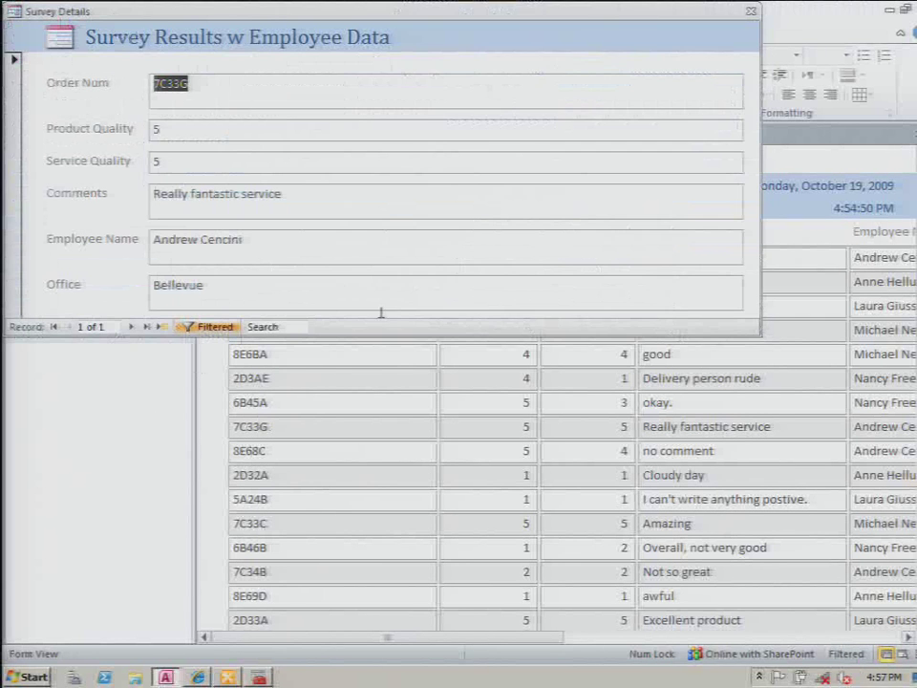
{"action": "left_click", "coordinate": [750, 12]}
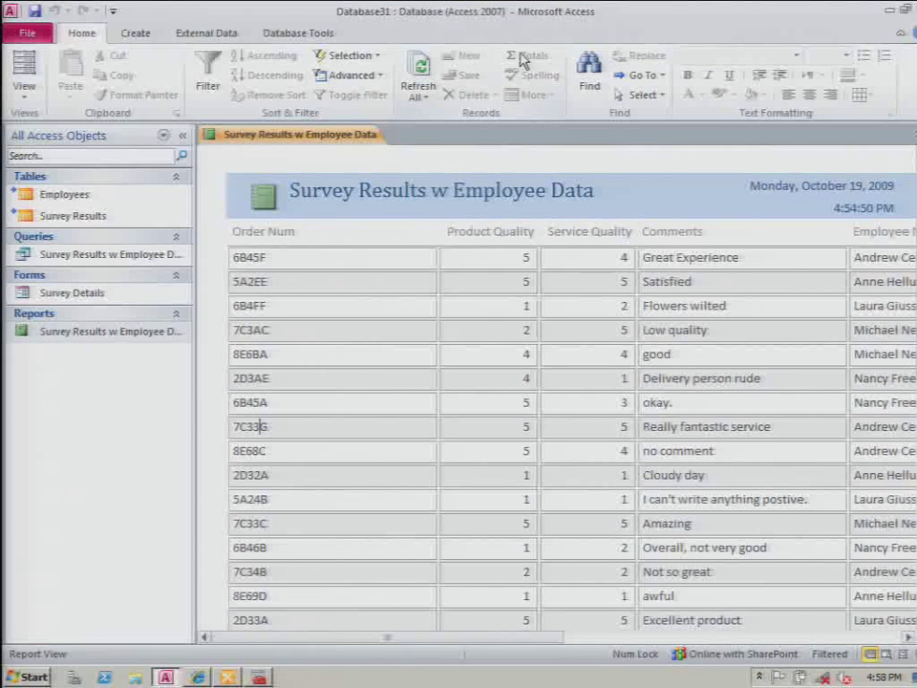
In Layout View, set the Order Num text box's Display As Hyperlink property to Always and save the report
{"action": "right_click", "coordinate": [372, 135]}
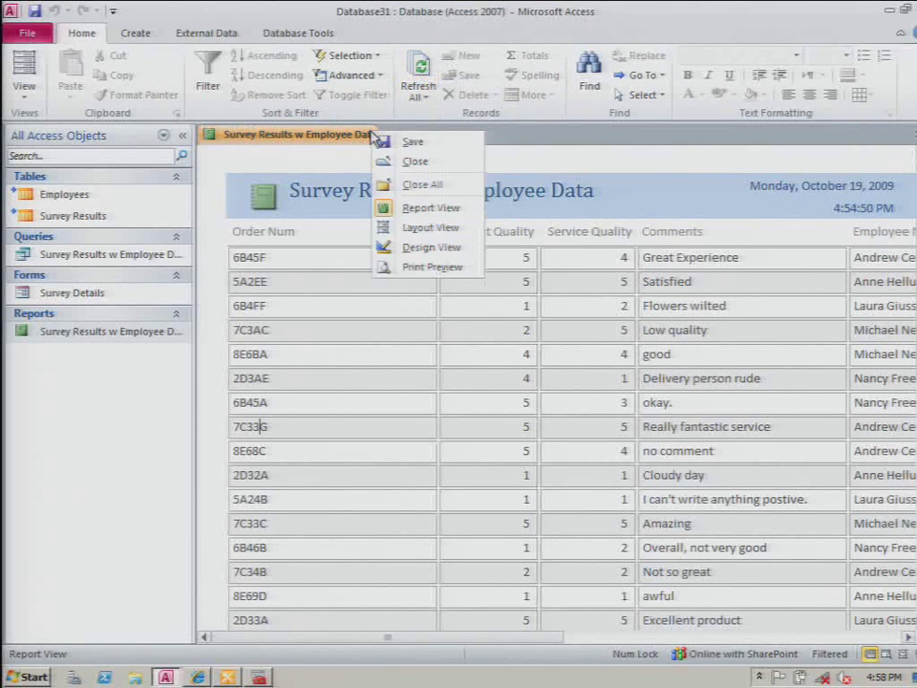
{"action": "left_click", "coordinate": [411, 232]}
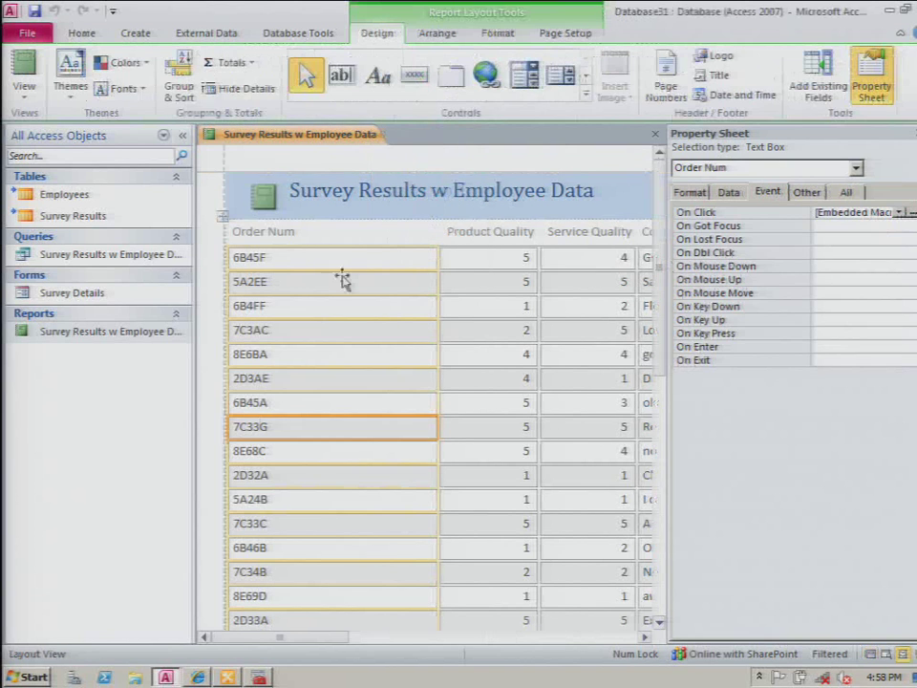
{"action": "left_click", "coordinate": [299, 352]}
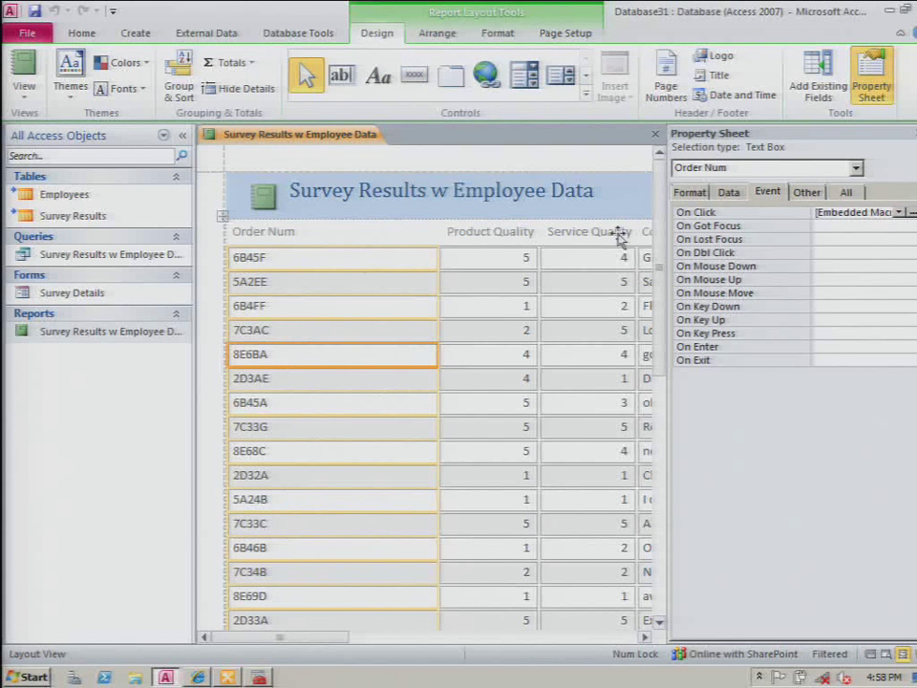
{"action": "left_click", "coordinate": [871, 88]}
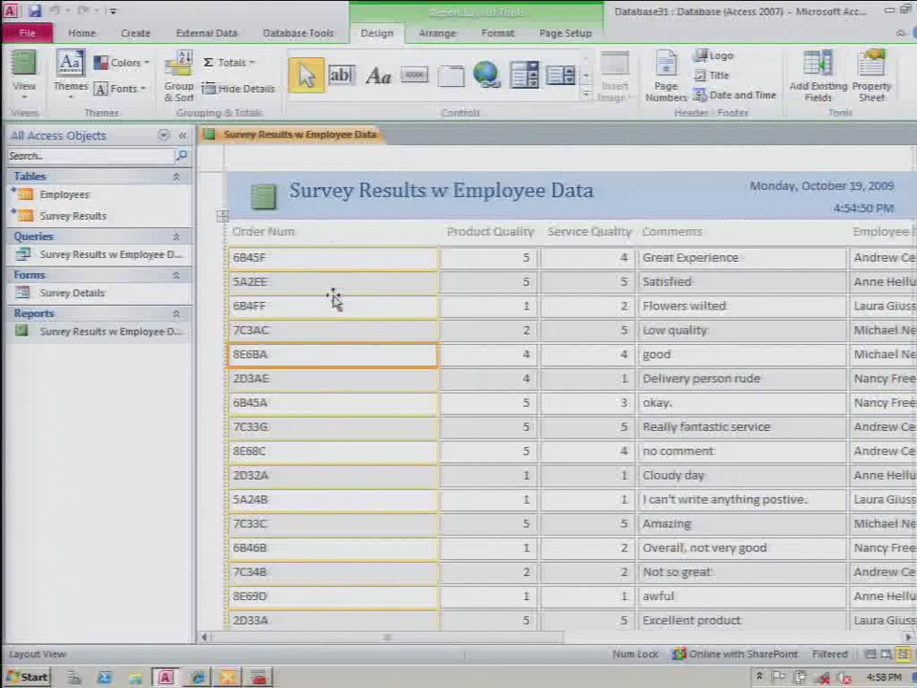
{"action": "left_click", "coordinate": [870, 84]}
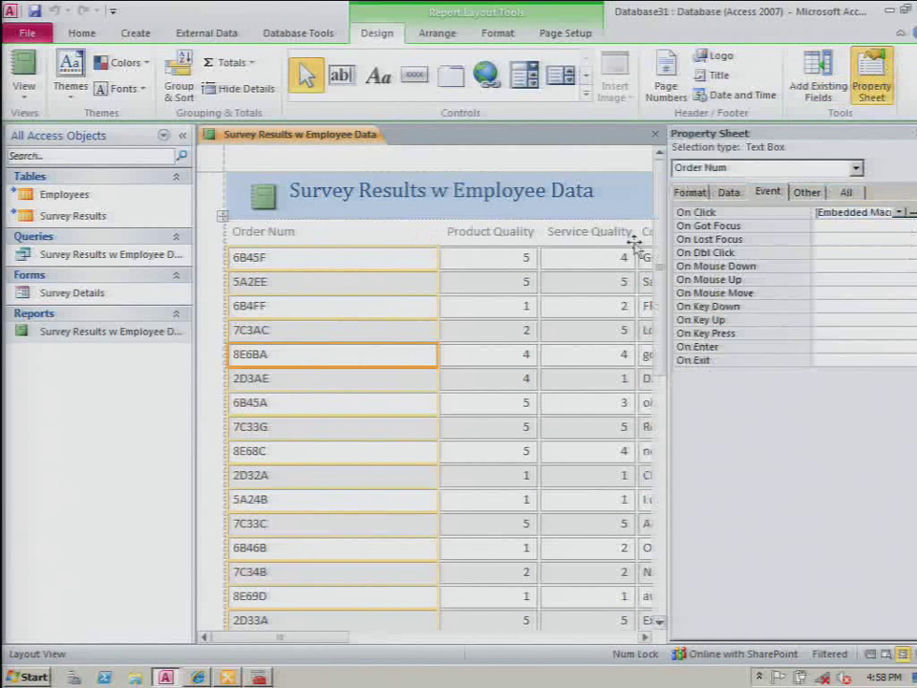
{"action": "left_click", "coordinate": [689, 192]}
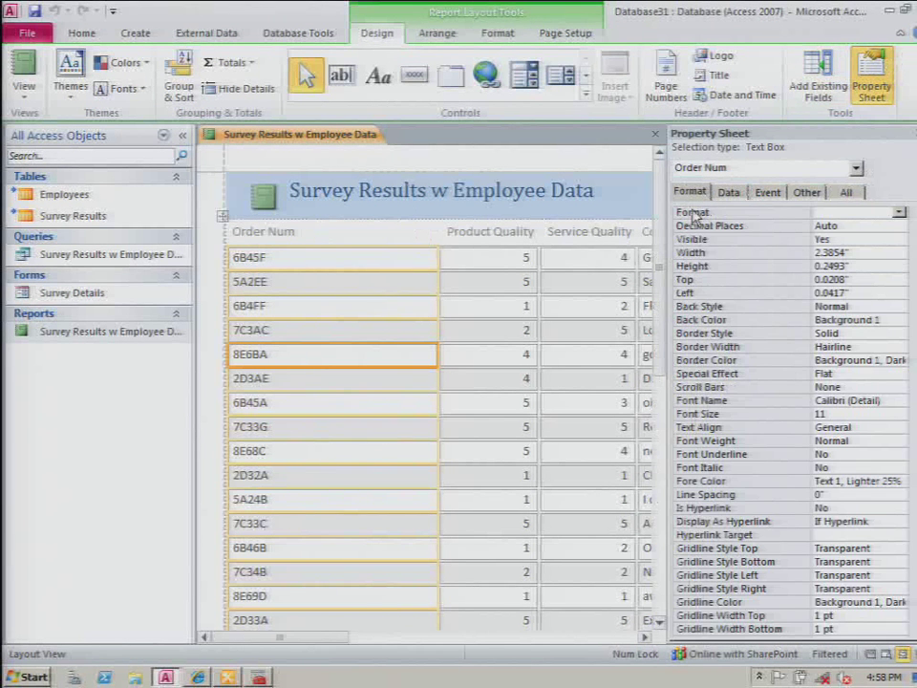
{"action": "double_click", "coordinate": [822, 521]}
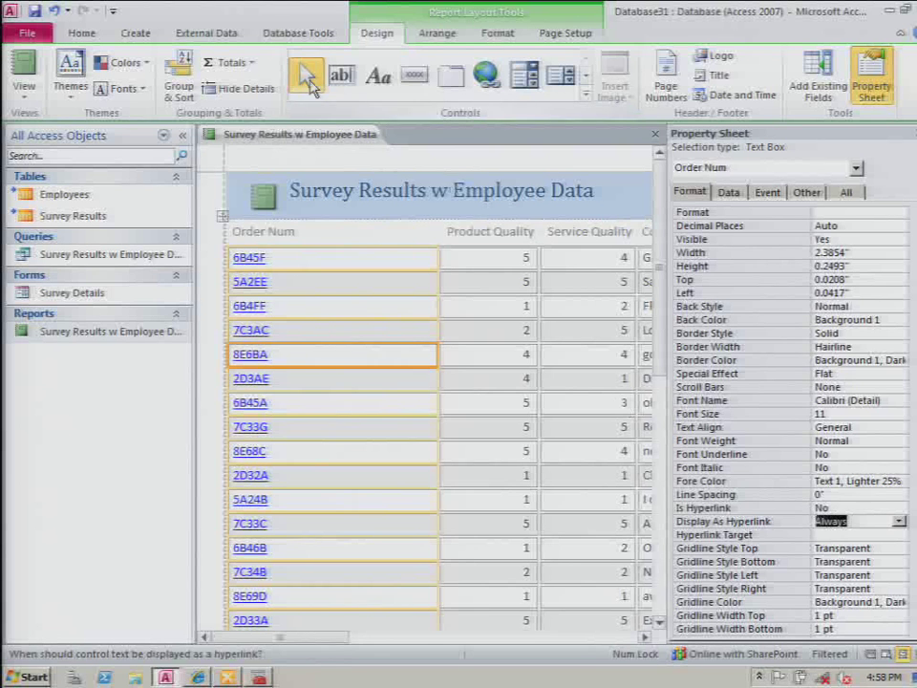
{"action": "right_click", "coordinate": [320, 134]}
{"action": "left_click", "coordinate": [339, 140]}
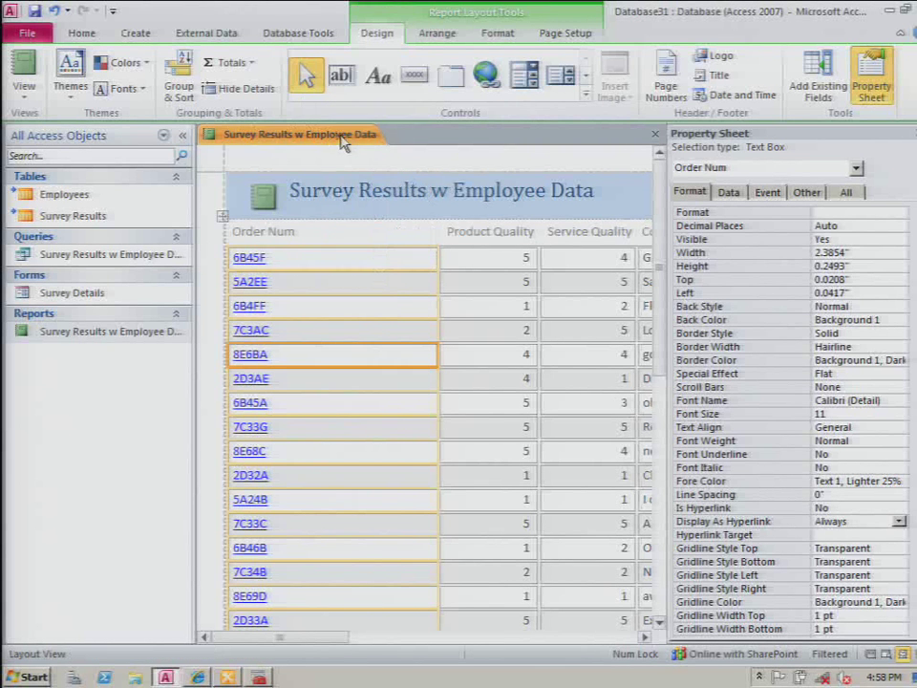
Switch the report to Report View and test one hyperlinked order number, closing the Survey Details form it opens
{"action": "right_click", "coordinate": [342, 136]}
{"action": "left_click", "coordinate": [377, 212]}
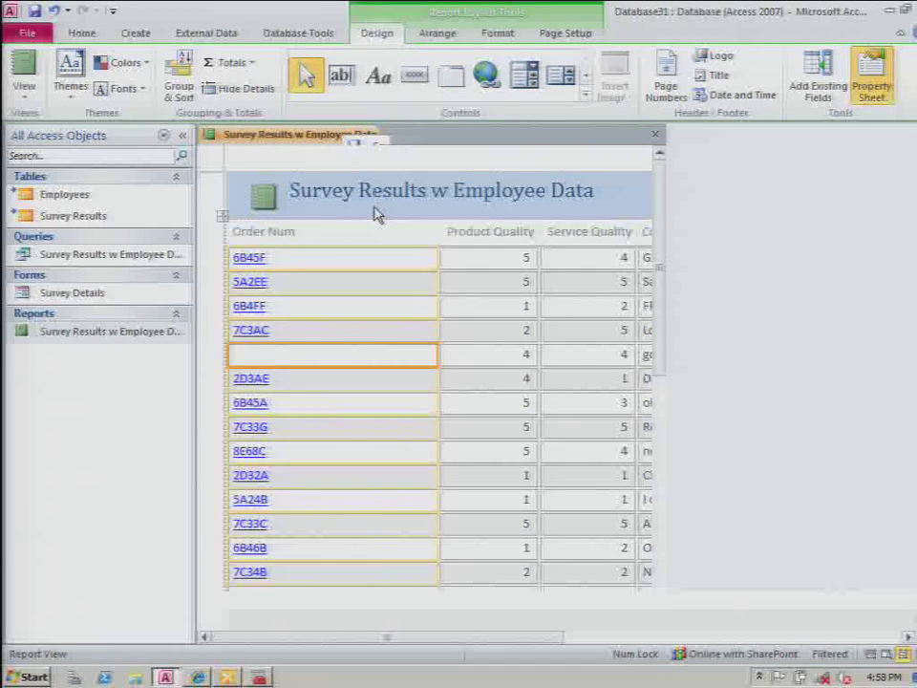
{"action": "left_click", "coordinate": [264, 499]}
{"action": "left_click", "coordinate": [751, 12]}
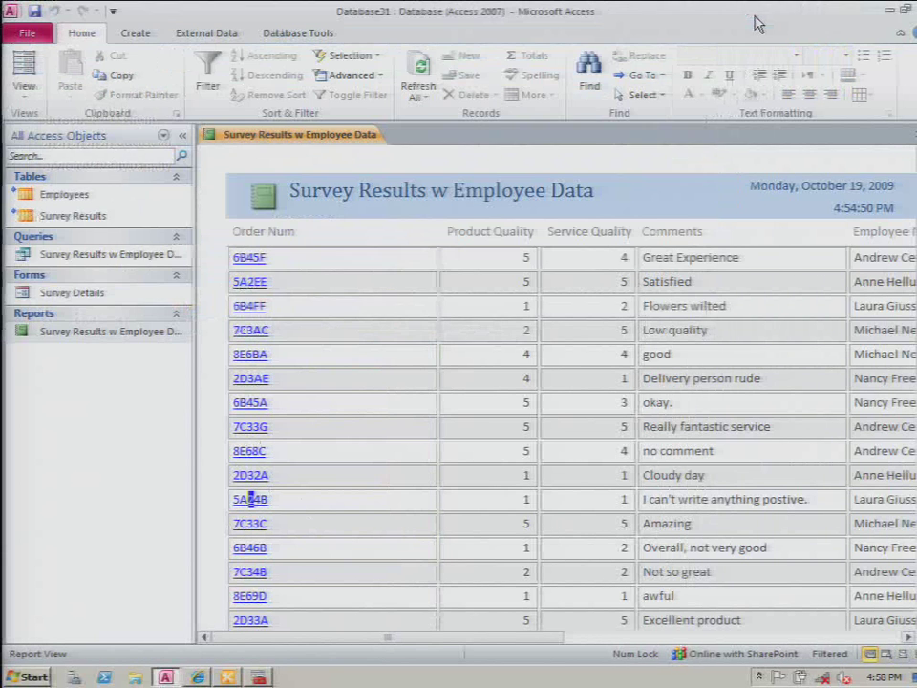
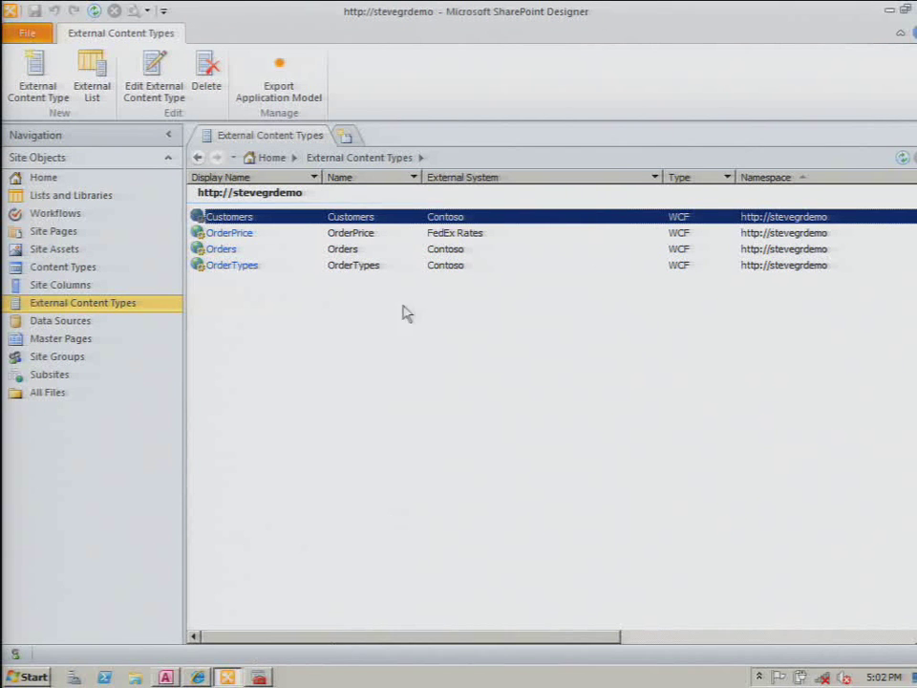
Start an application model export for the three Contoso external content types Customers, Orders and OrderTypes
{"action": "left_click", "coordinate": [453, 249]}
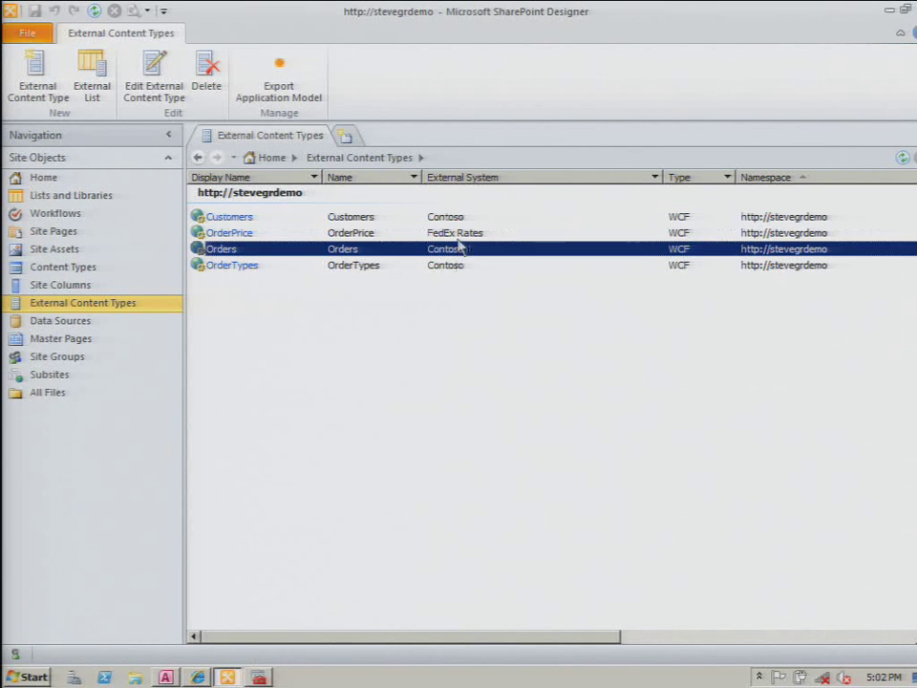
{"action": "left_click", "coordinate": [442, 218], "text": "shift"}
{"action": "left_click", "coordinate": [442, 266]}
{"action": "left_click", "coordinate": [446, 250]}
{"action": "left_click", "coordinate": [454, 268], "text": "shift"}
{"action": "left_click", "coordinate": [453, 218], "text": "ctrl"}
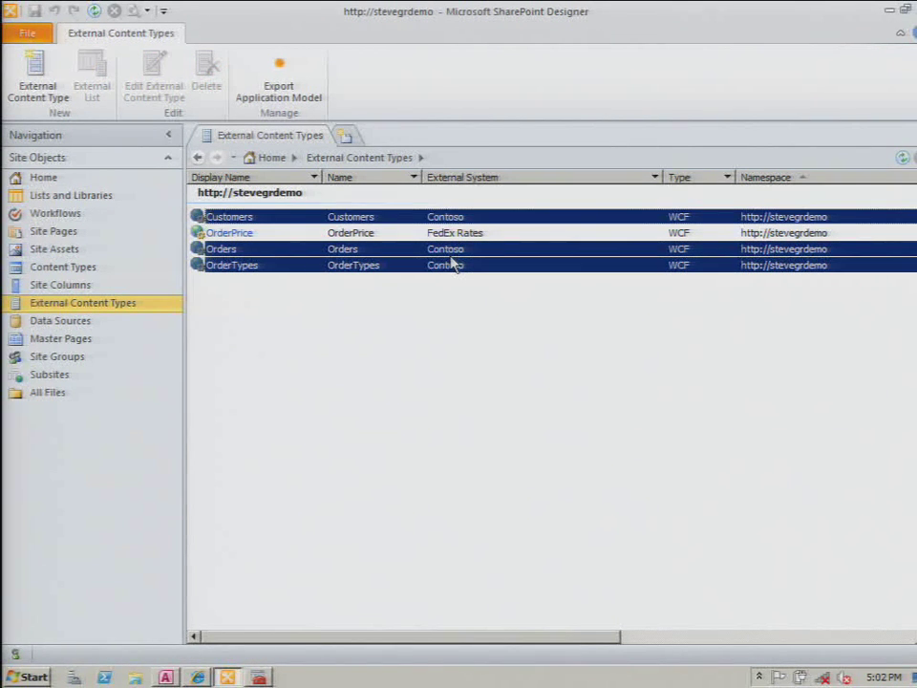
{"action": "right_click", "coordinate": [453, 264]}
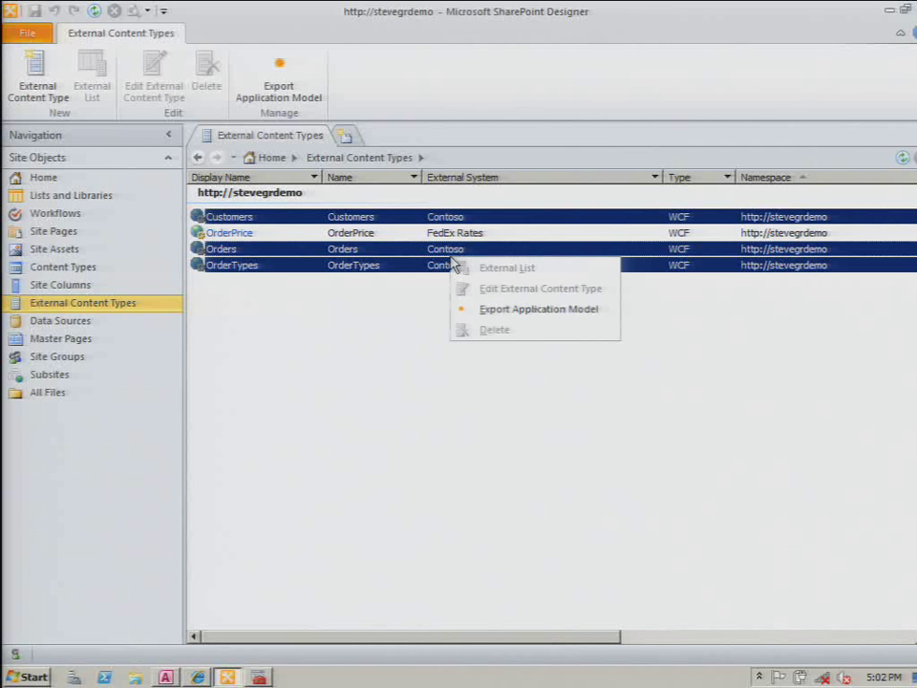
{"action": "left_click", "coordinate": [499, 310]}
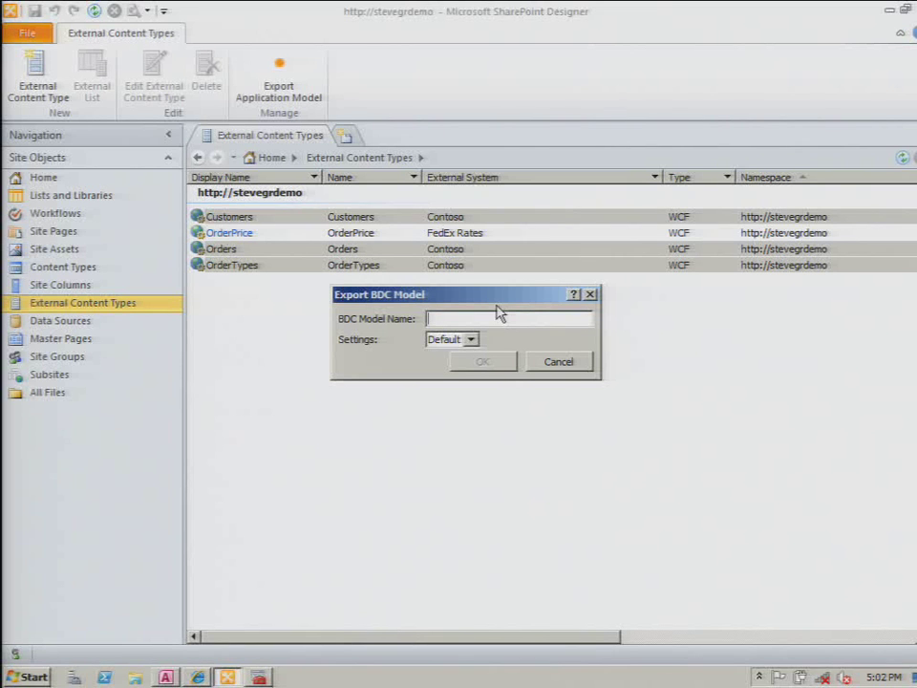
Name the BDC model Contoso, choose its export settings and save it as the XML file Contoso in the Documents library
{"action": "type", "text": "Contoso"}
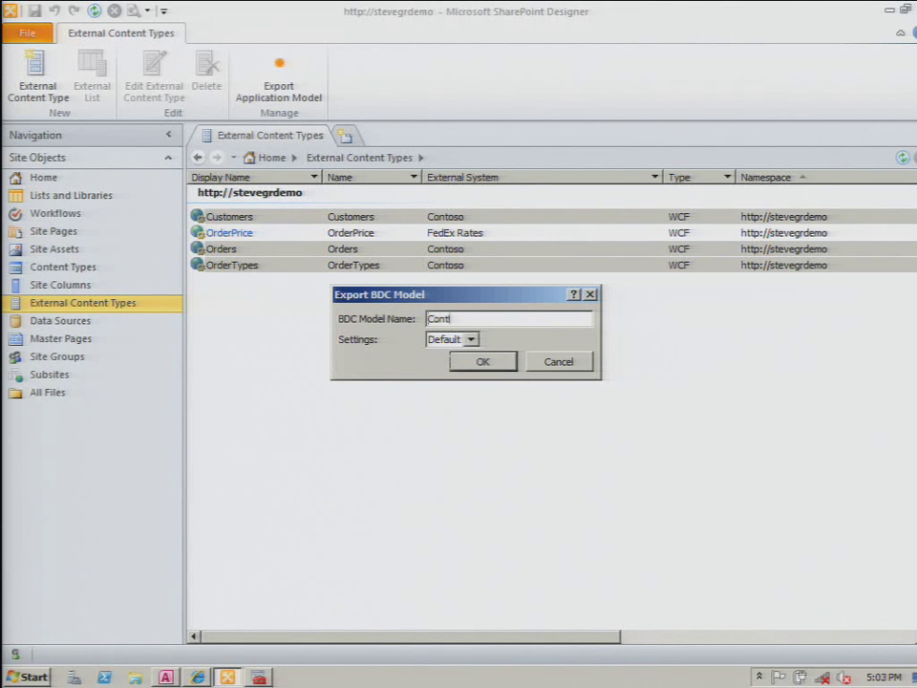
{"action": "left_click", "coordinate": [470, 340]}
{"action": "left_click", "coordinate": [462, 373]}
{"action": "left_click", "coordinate": [480, 363]}
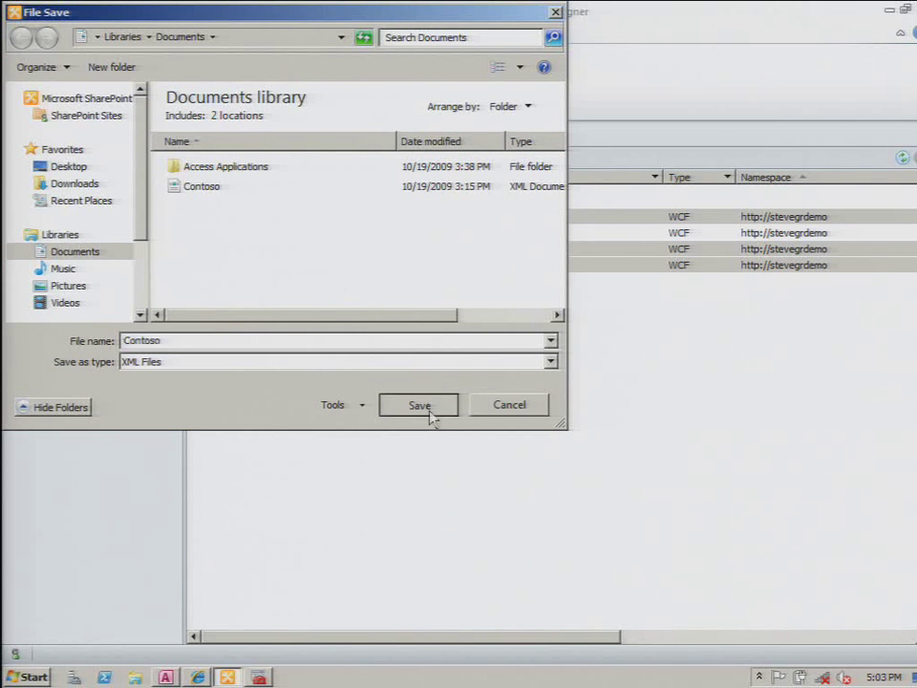
{"action": "left_click", "coordinate": [431, 409]}
{"action": "left_click", "coordinate": [528, 349]}
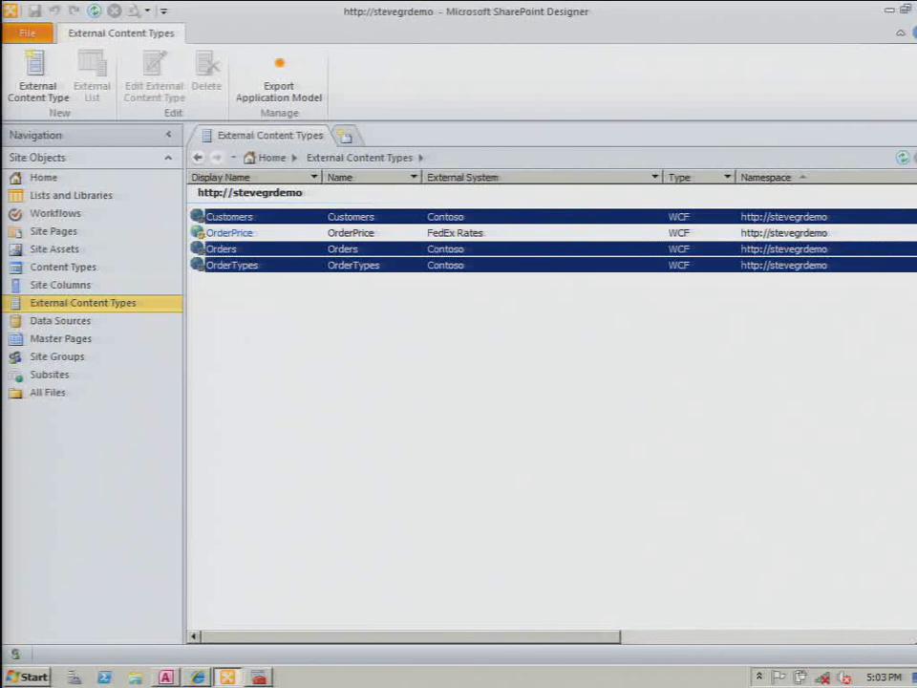
Switch to Access and install a new Data Services connection for Contoso from its connection definition file on the Desktop
{"action": "left_click", "coordinate": [166, 677]}
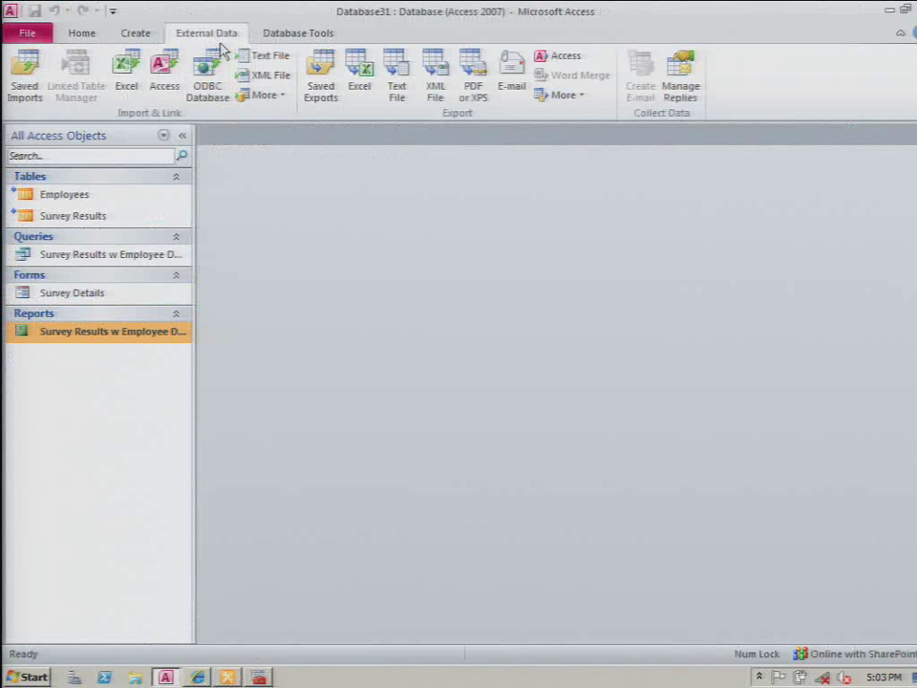
{"action": "left_click", "coordinate": [263, 96]}
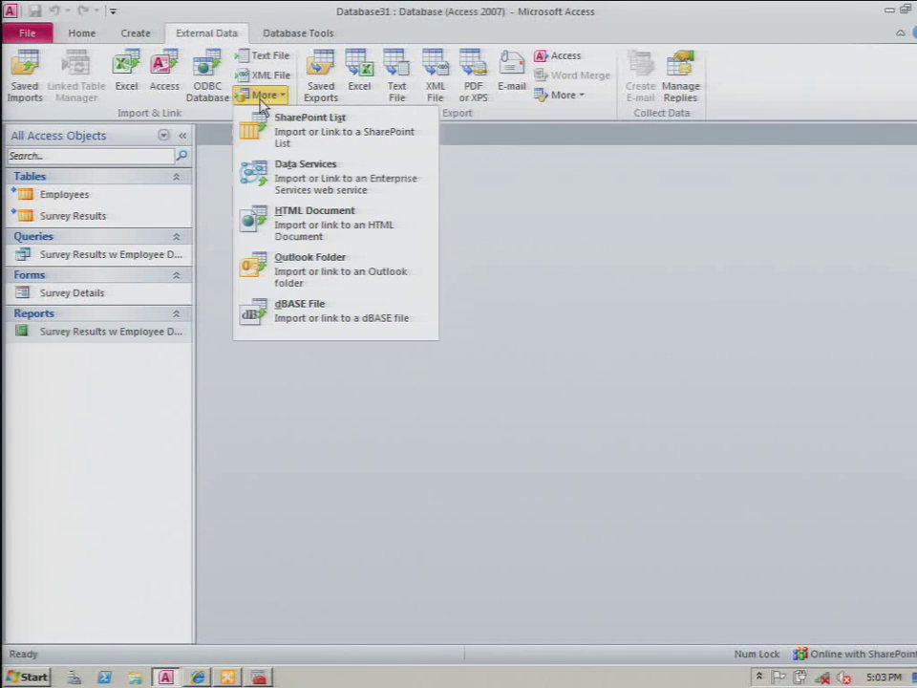
{"action": "left_click", "coordinate": [281, 175]}
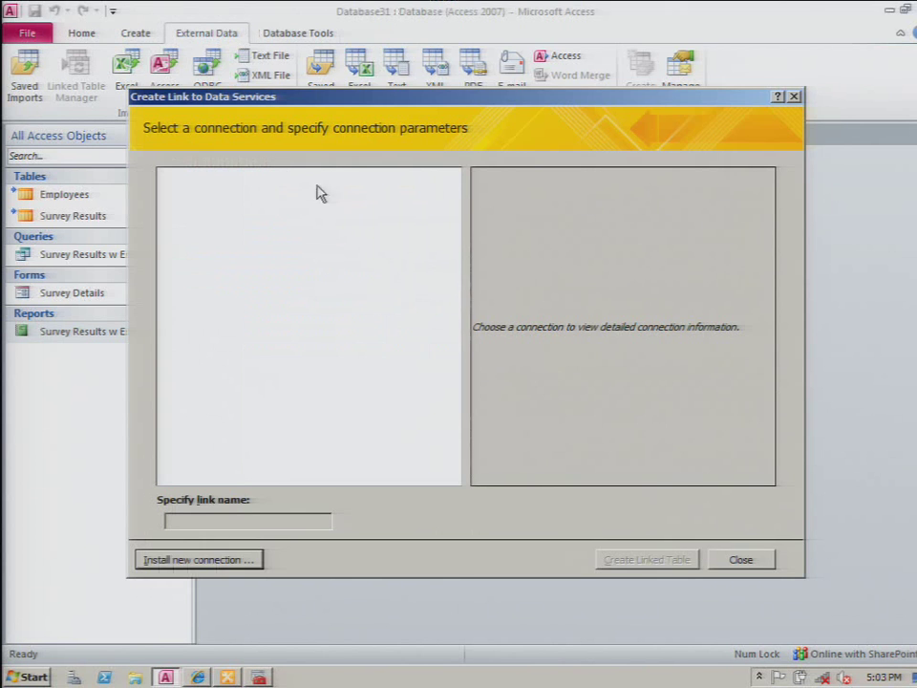
{"action": "left_click", "coordinate": [250, 561]}
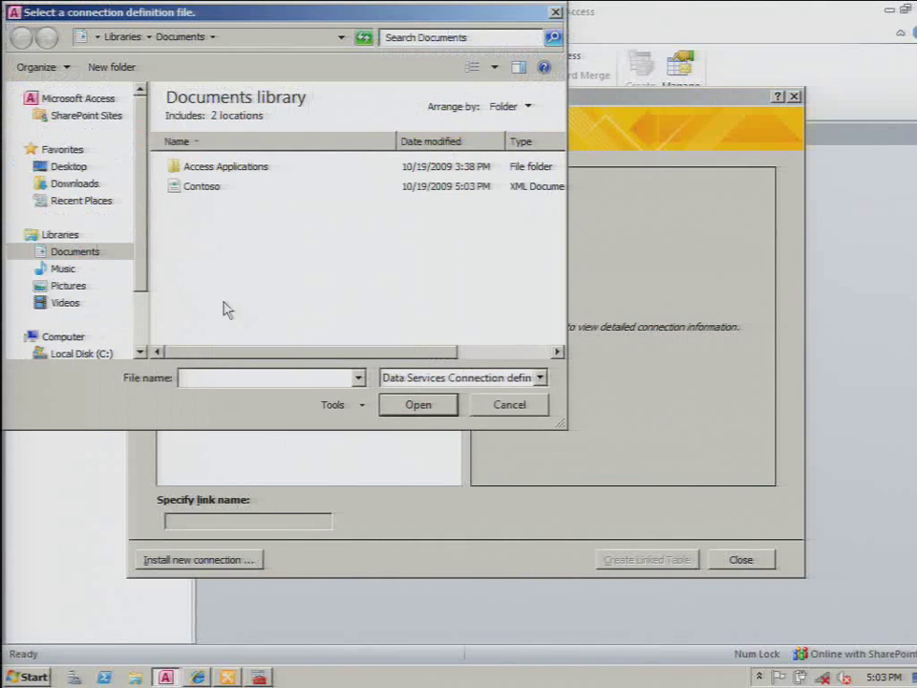
{"action": "left_click", "coordinate": [73, 168]}
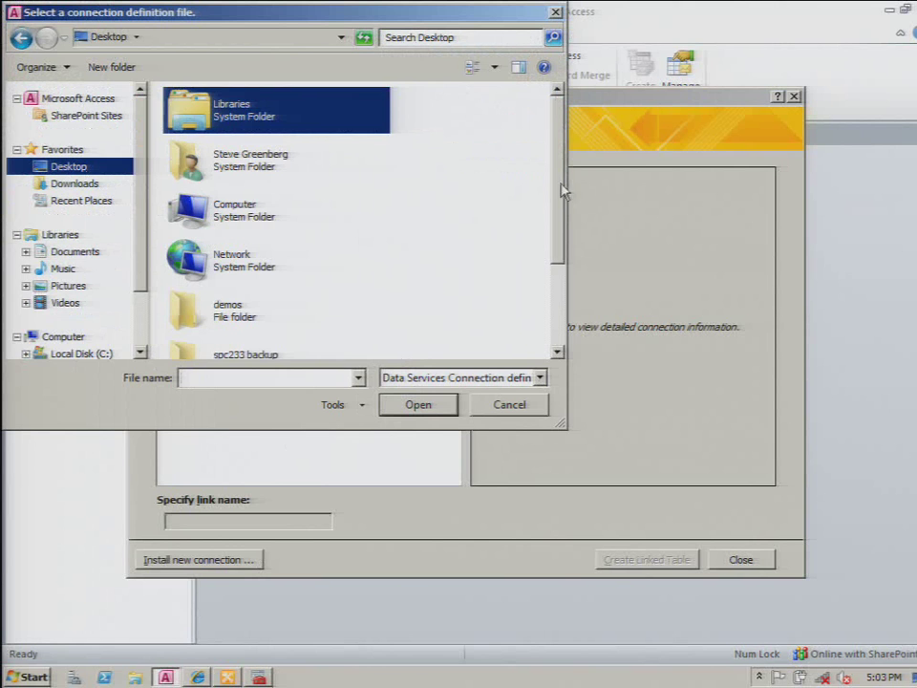
{"action": "left_click_drag", "start_coordinate": [565, 192], "coordinate": [565, 266]}
{"action": "left_click", "coordinate": [217, 334]}
{"action": "double_click", "coordinate": [218, 334]}
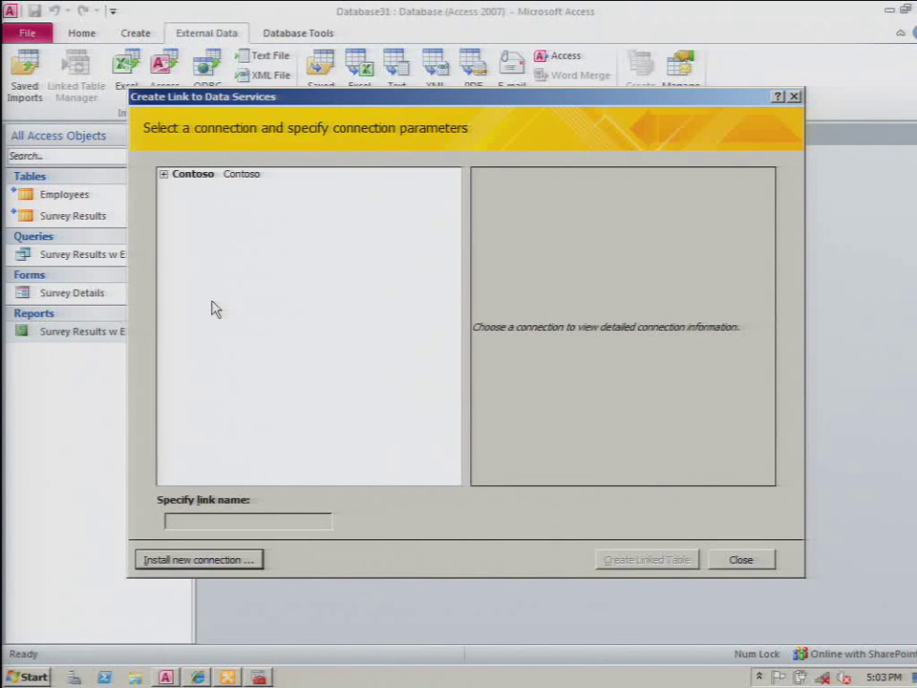
Create a linked table named Customers from the Customers entity of the Contoso connection
{"action": "left_click", "coordinate": [165, 175]}
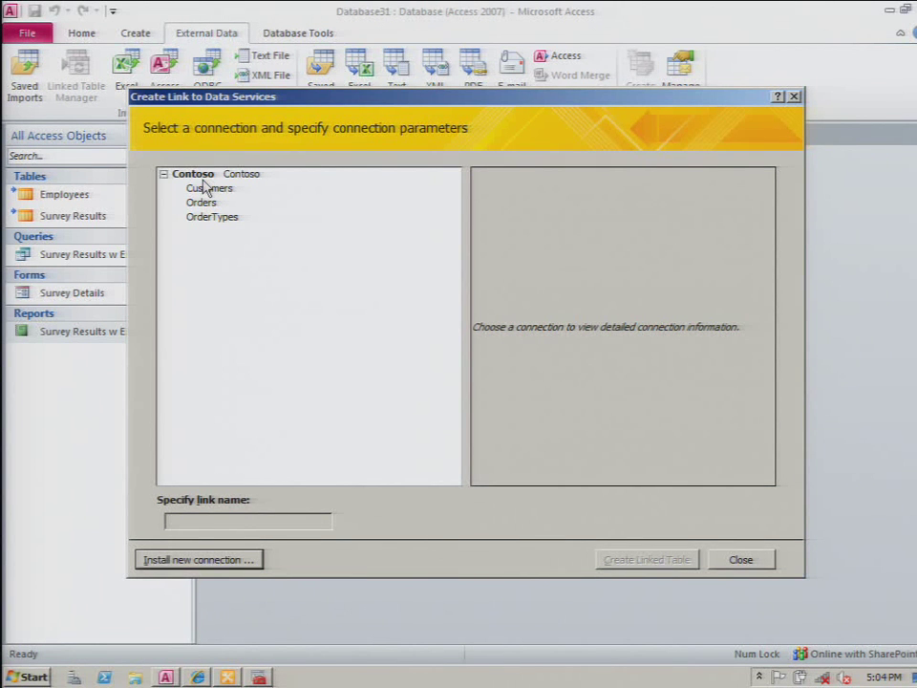
{"action": "left_click", "coordinate": [207, 189]}
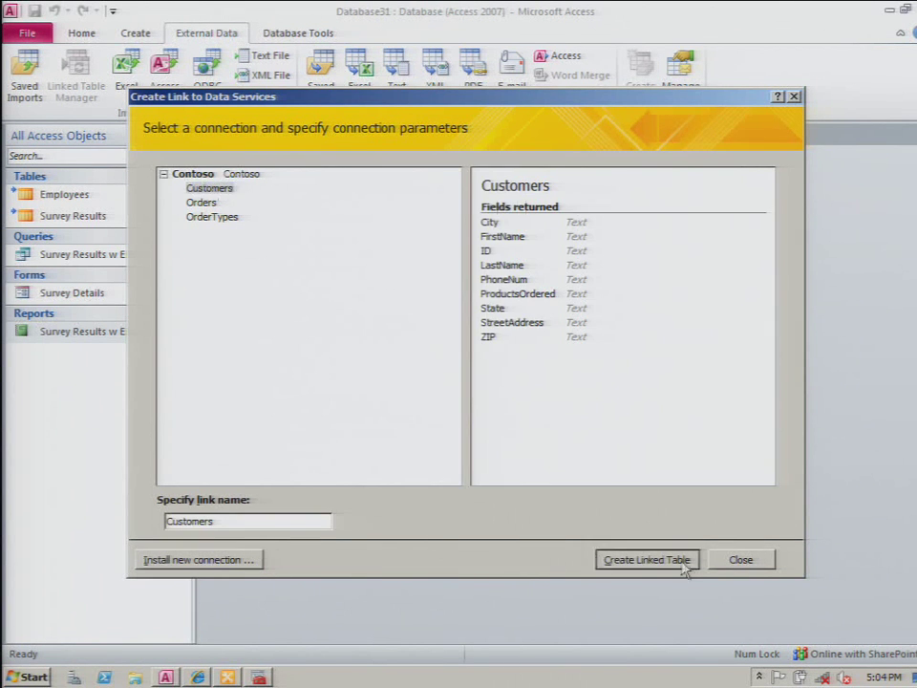
{"action": "left_click", "coordinate": [646, 560]}
Link the Orders entity of the Contoso data service as a table in the database
{"action": "left_click", "coordinate": [262, 95]}
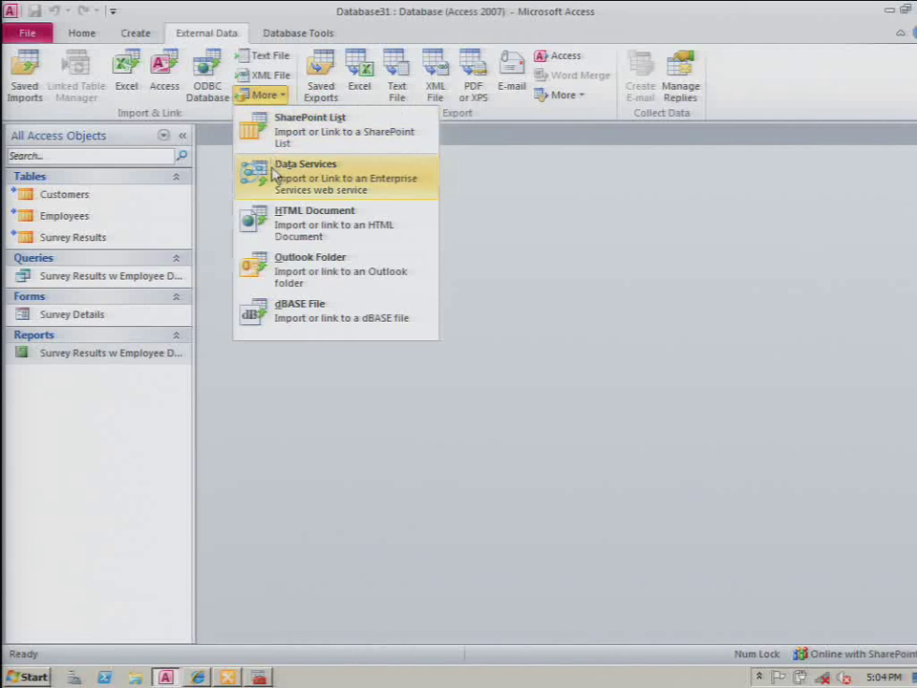
{"action": "left_click", "coordinate": [276, 174]}
{"action": "left_click", "coordinate": [164, 175]}
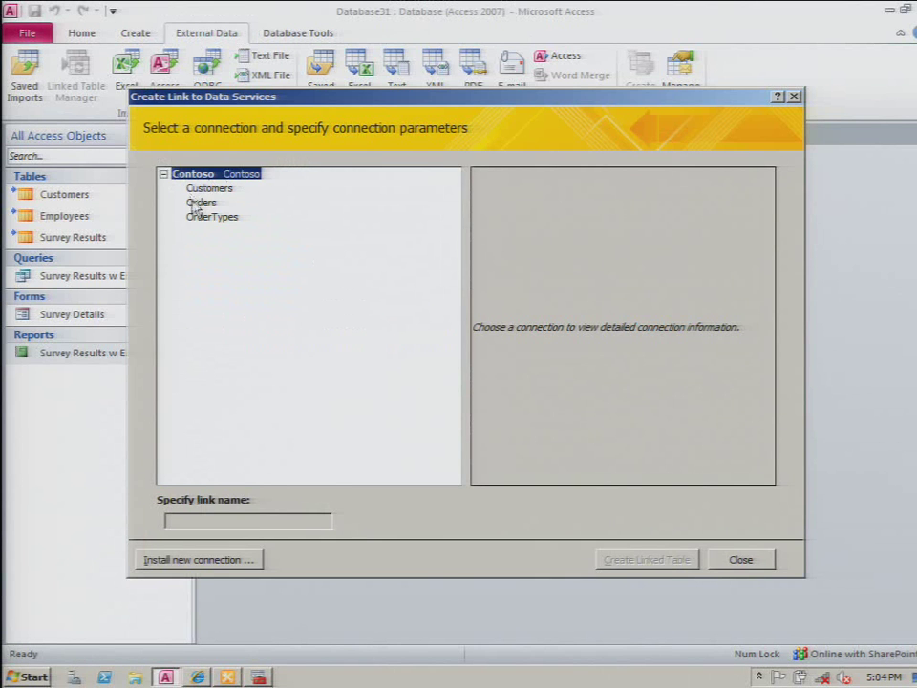
{"action": "left_click", "coordinate": [201, 203]}
{"action": "left_click", "coordinate": [657, 558]}
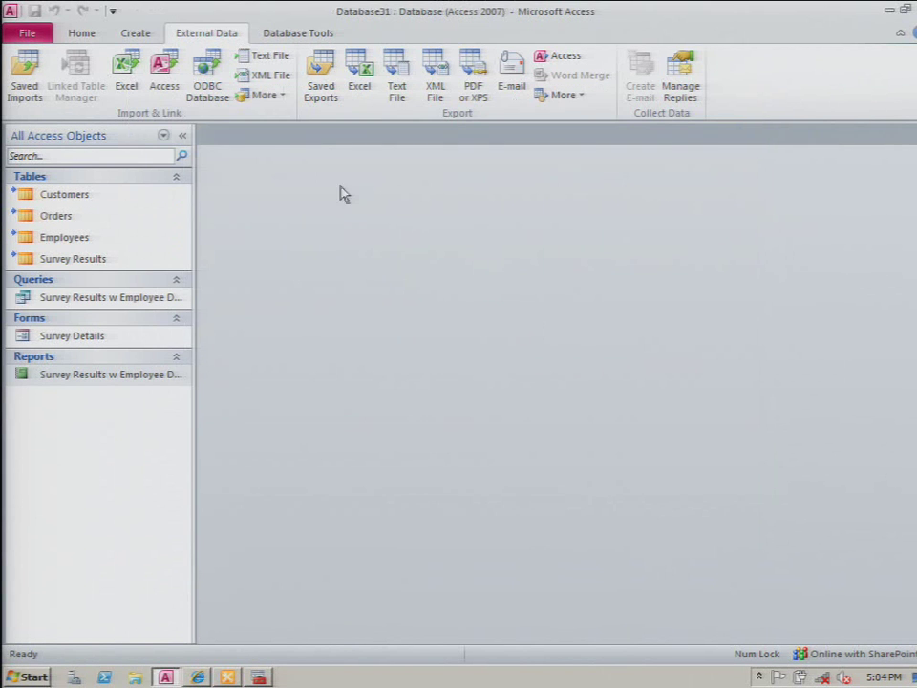
Add an OrderTypes linked table from the Contoso data service connection
{"action": "left_click", "coordinate": [272, 96]}
{"action": "left_click", "coordinate": [291, 173]}
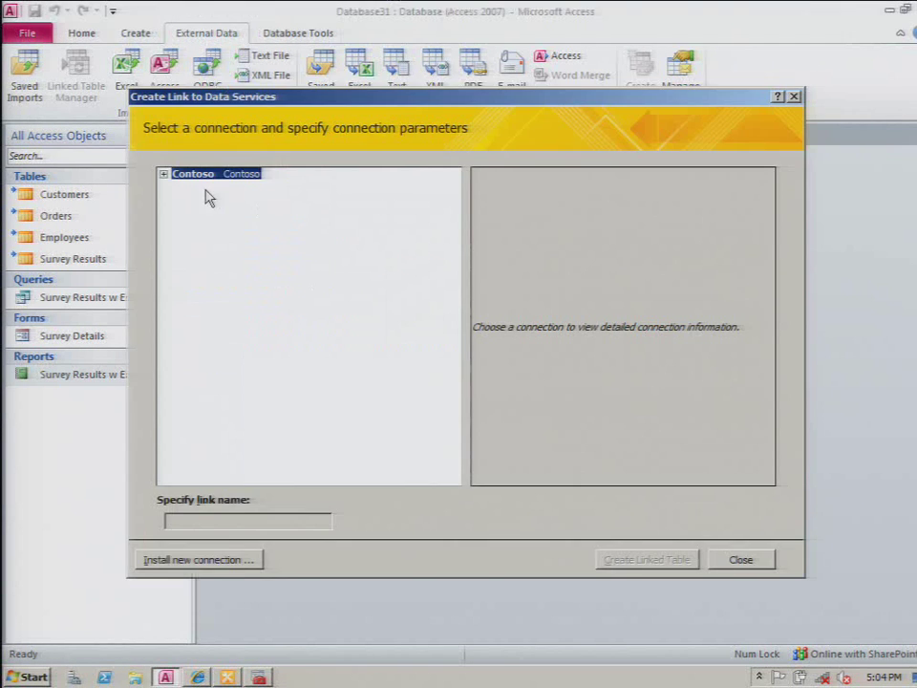
{"action": "left_click", "coordinate": [164, 175]}
{"action": "left_click", "coordinate": [215, 216]}
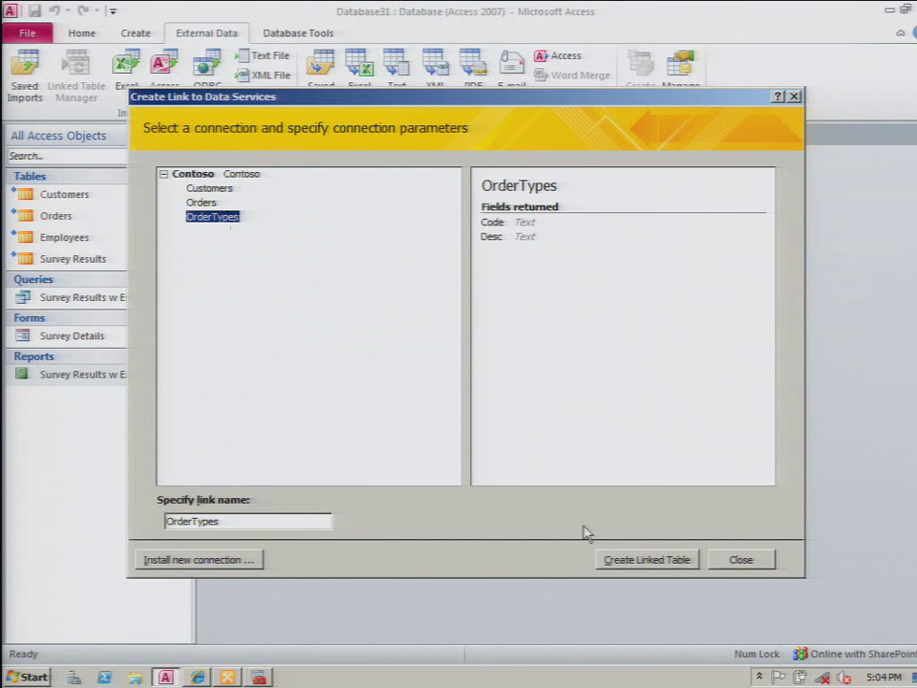
{"action": "left_click", "coordinate": [643, 560]}
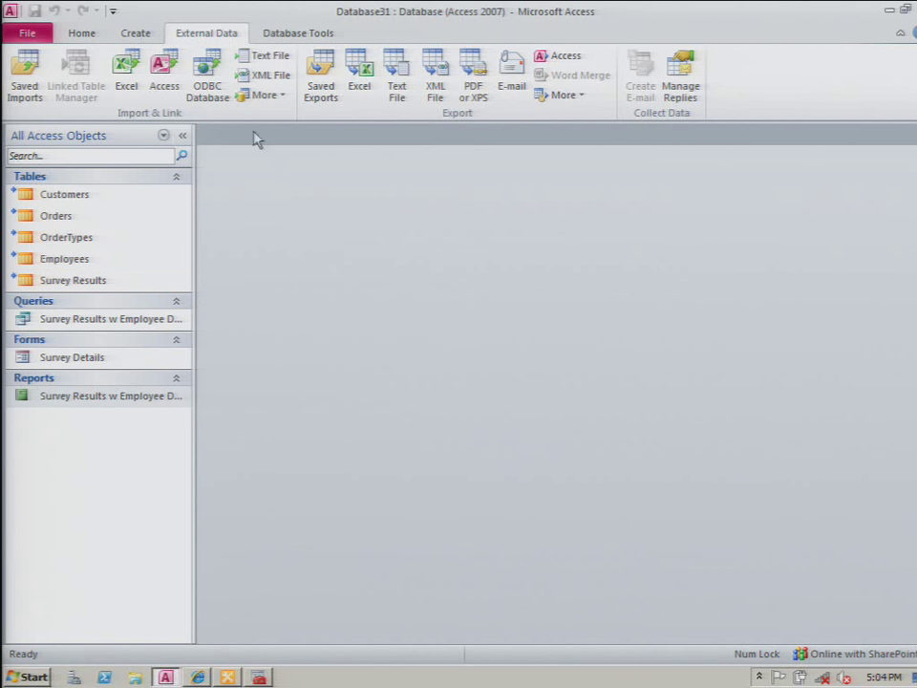
Start a new query in design view with the tables Survey Results, Orders, Customers and OrderTypes
{"action": "left_click", "coordinate": [136, 33]}
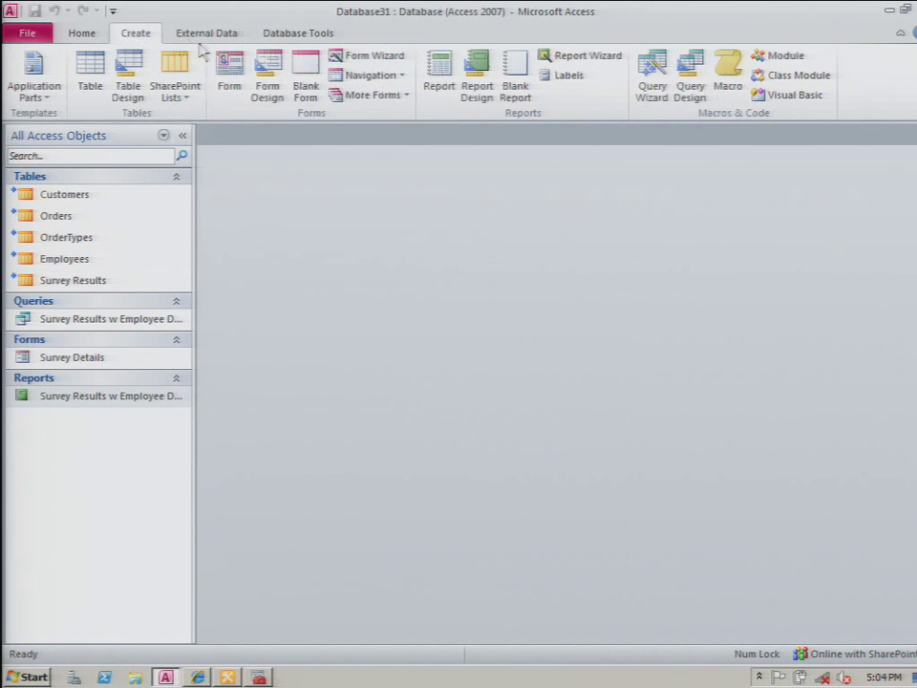
{"action": "left_click", "coordinate": [688, 79]}
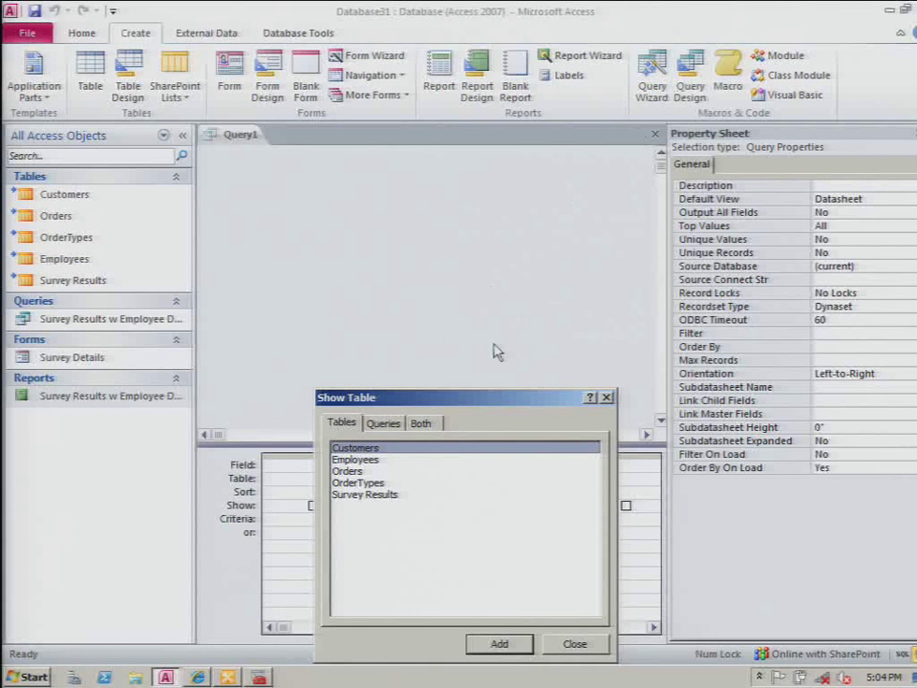
{"action": "double_click", "coordinate": [401, 496]}
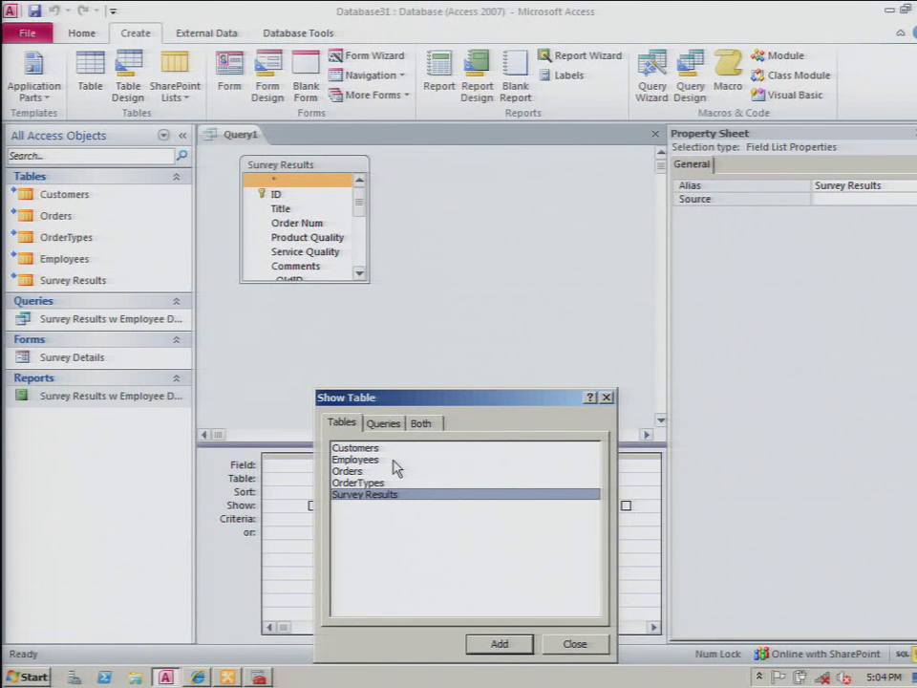
{"action": "left_click", "coordinate": [348, 472]}
{"action": "double_click", "coordinate": [350, 473]}
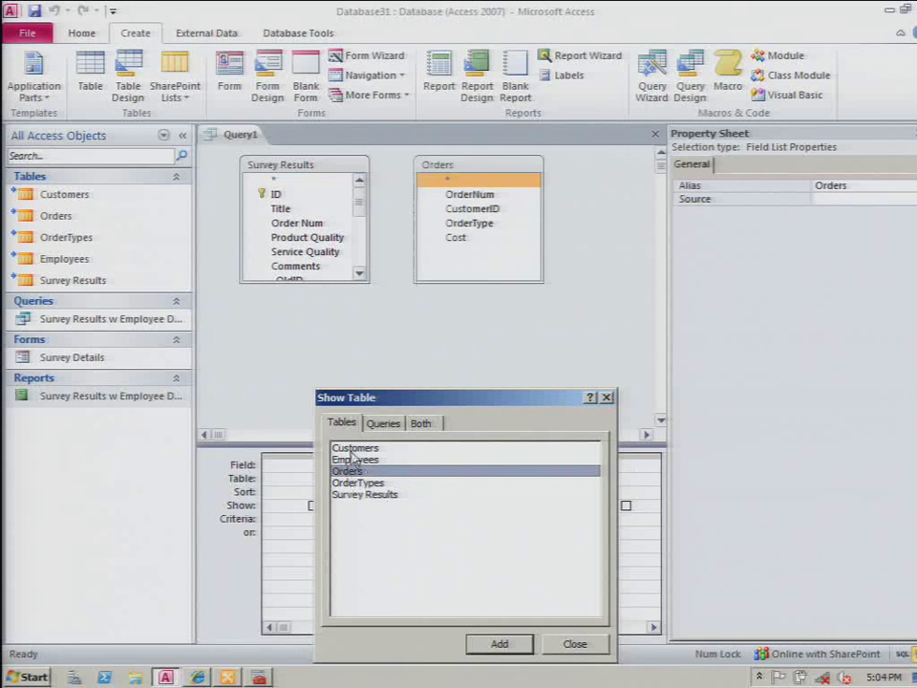
{"action": "double_click", "coordinate": [354, 449]}
{"action": "double_click", "coordinate": [359, 484]}
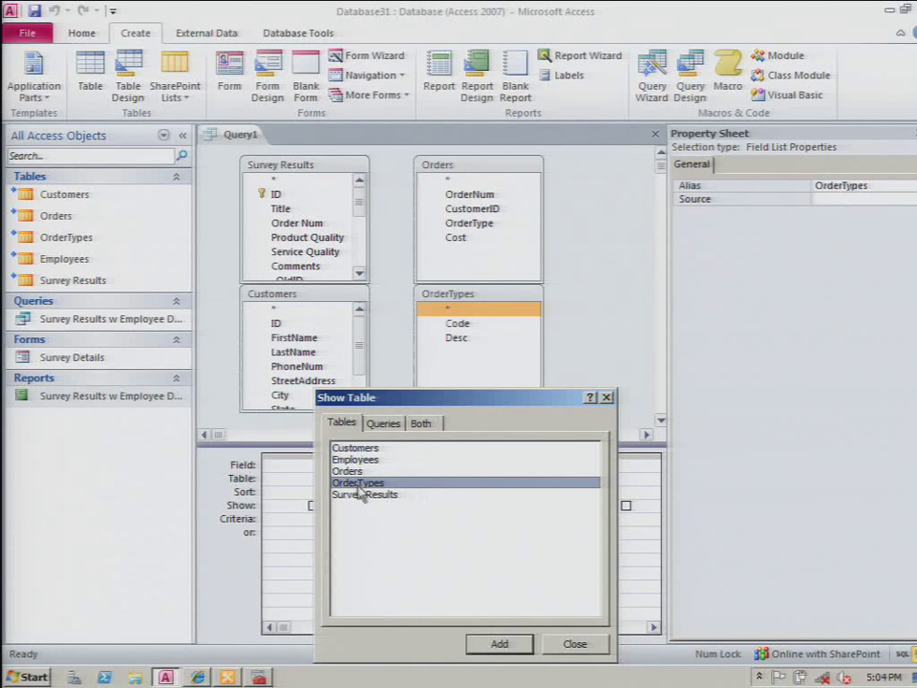
{"action": "left_click", "coordinate": [576, 645]}
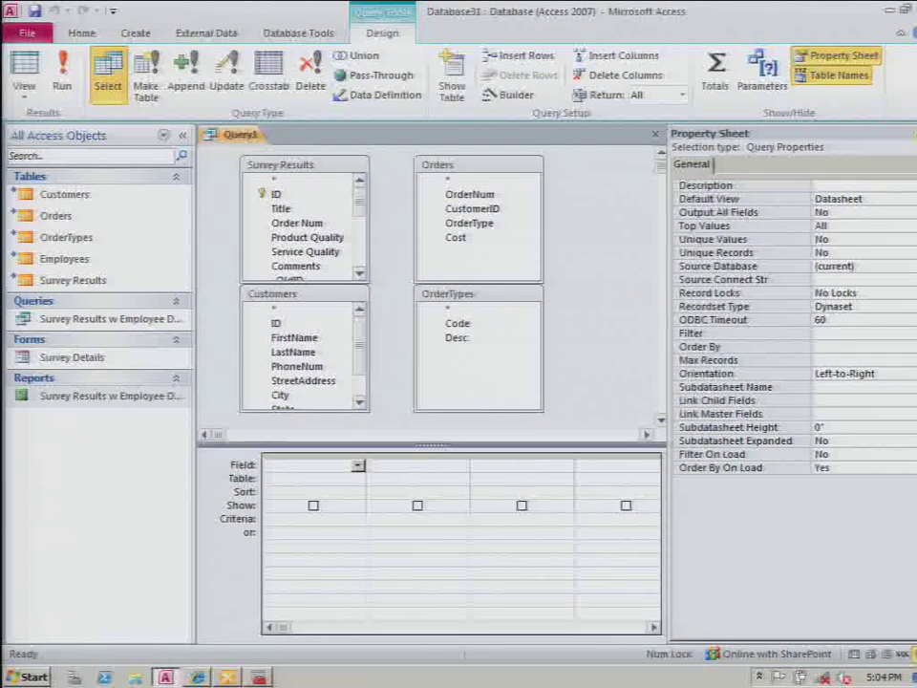
Hide the query's property sheet, place Orders between Survey Results and the stacked Customers and OrderTypes tables, and lengthen the Survey Results field list
{"action": "left_click", "coordinate": [911, 133]}
{"action": "left_click_drag", "start_coordinate": [455, 237], "coordinate": [770, 182]}
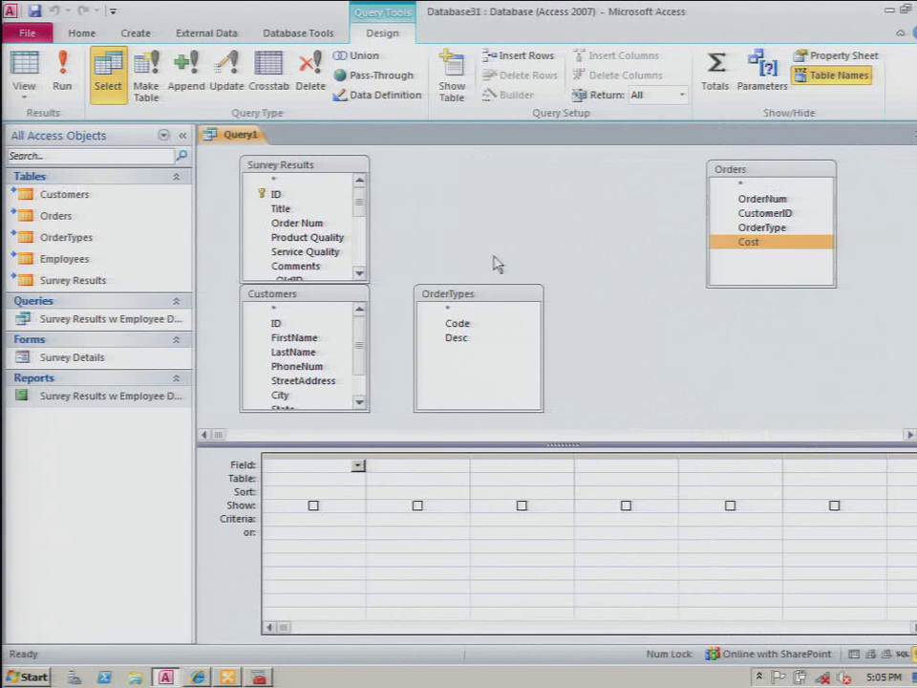
{"action": "left_click_drag", "start_coordinate": [471, 295], "coordinate": [738, 308]}
{"action": "left_click", "coordinate": [748, 178]}
{"action": "left_click_drag", "start_coordinate": [748, 178], "coordinate": [483, 221]}
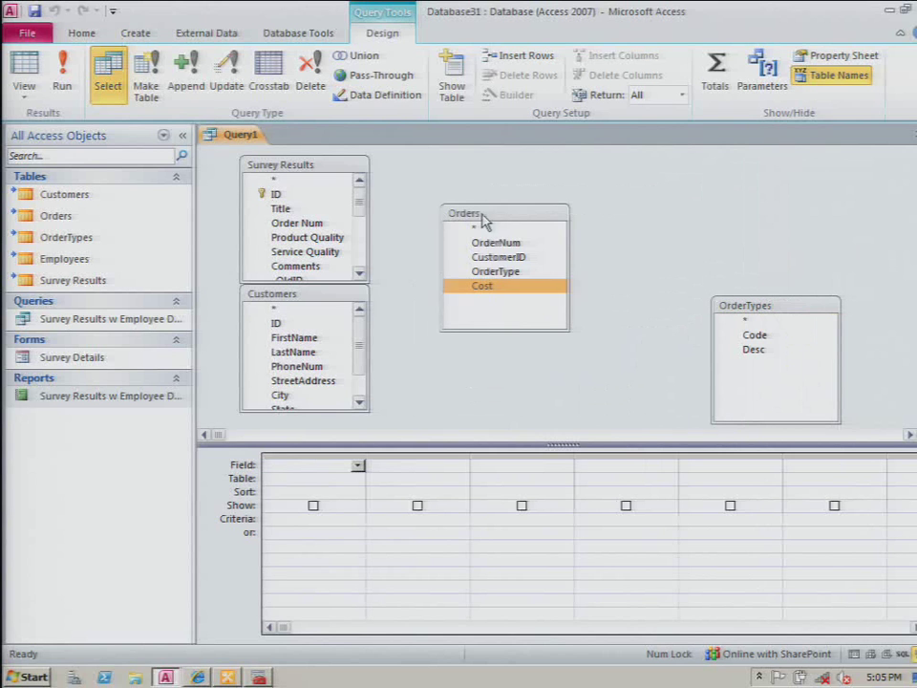
{"action": "left_click_drag", "start_coordinate": [252, 302], "coordinate": [735, 165]}
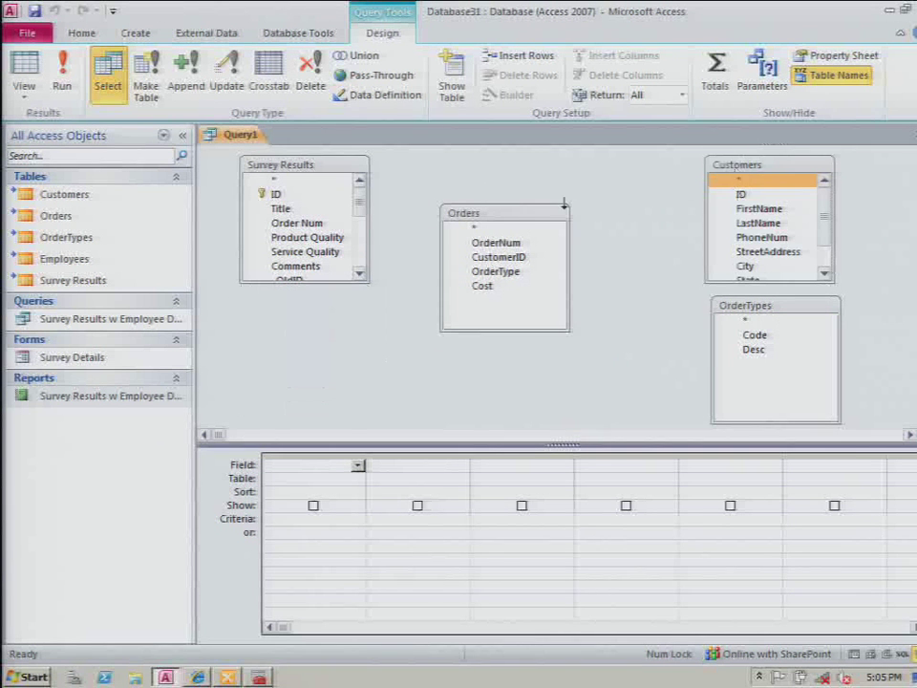
{"action": "left_click_drag", "start_coordinate": [305, 283], "coordinate": [327, 375]}
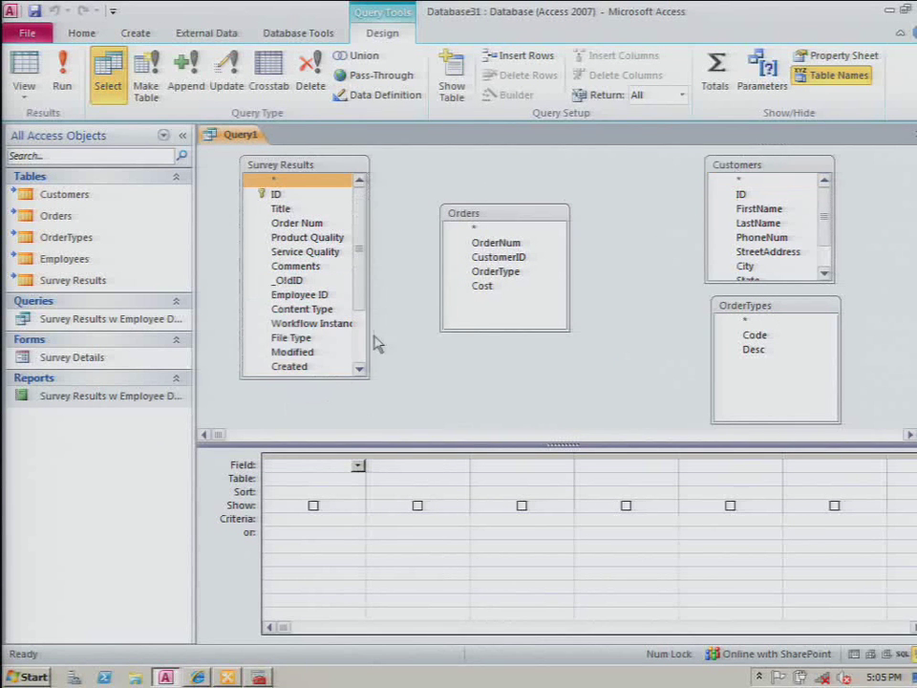
Join Survey Results Order Num to Orders OrderNum, Orders CustomerID to Customers ID, and Orders OrderType to OrderTypes Code
{"action": "left_click_drag", "start_coordinate": [296, 223], "coordinate": [515, 259]}
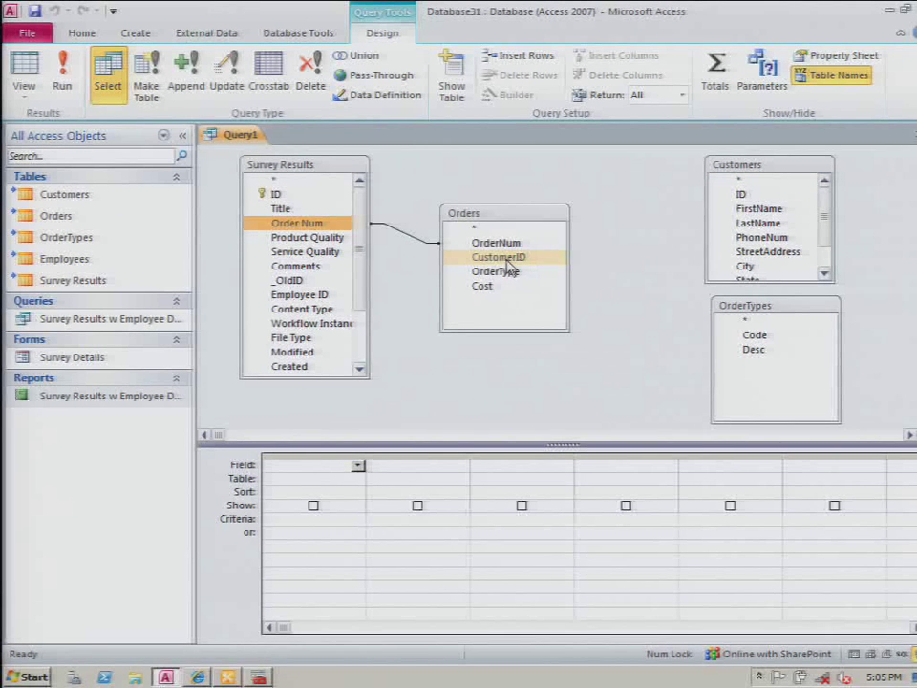
{"action": "left_click", "coordinate": [498, 263]}
{"action": "left_click_drag", "start_coordinate": [498, 264], "coordinate": [739, 194]}
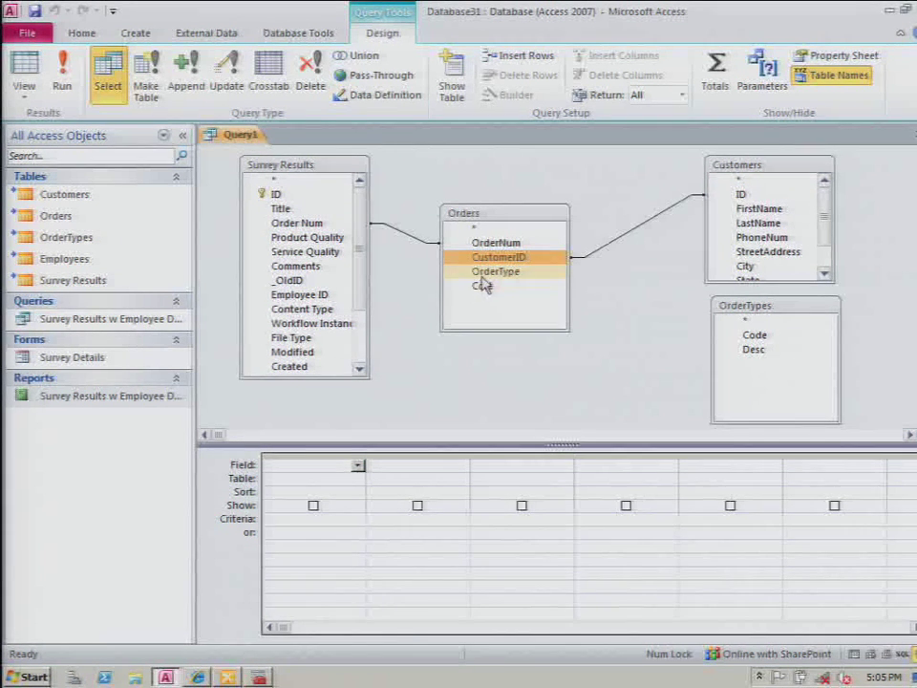
{"action": "left_click_drag", "start_coordinate": [492, 273], "coordinate": [764, 340]}
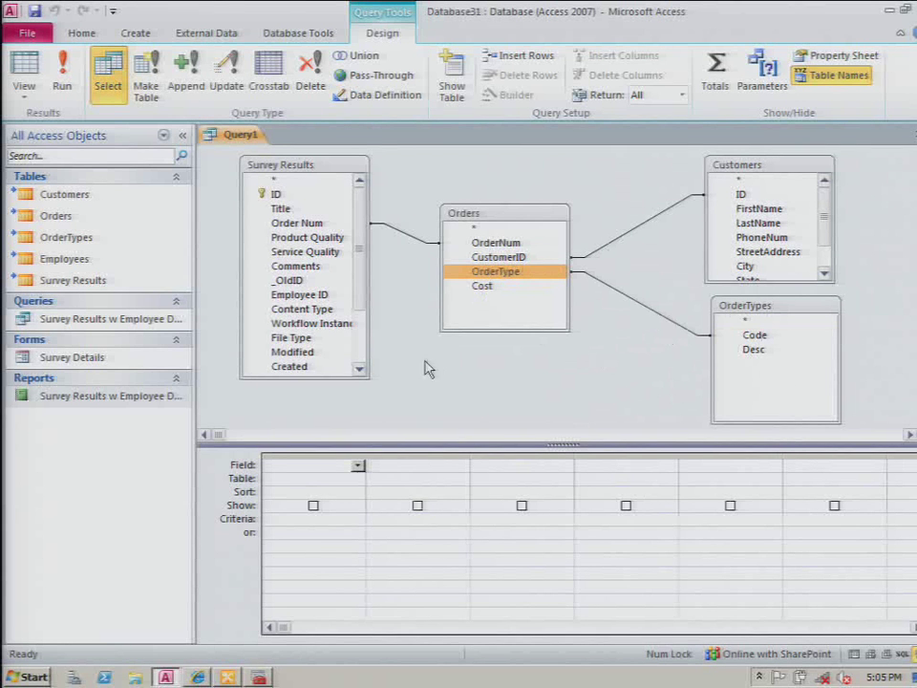
Add the Survey Results fields Order Num, Product Quality, Service Quality and Comments to the query's output
{"action": "double_click", "coordinate": [325, 224]}
{"action": "left_click", "coordinate": [332, 239]}
{"action": "double_click", "coordinate": [332, 239]}
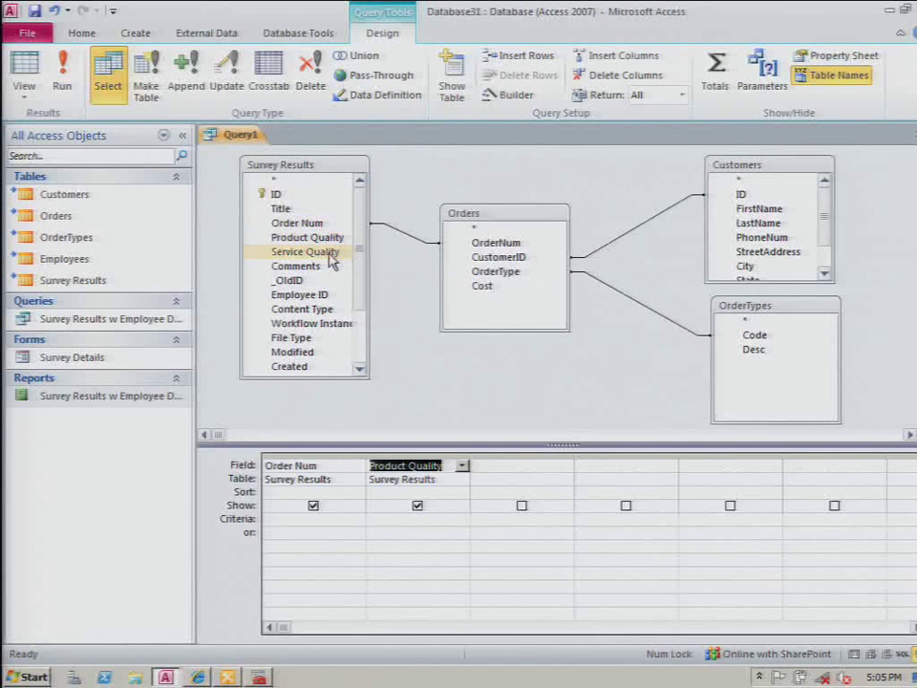
{"action": "double_click", "coordinate": [327, 253]}
{"action": "double_click", "coordinate": [315, 268]}
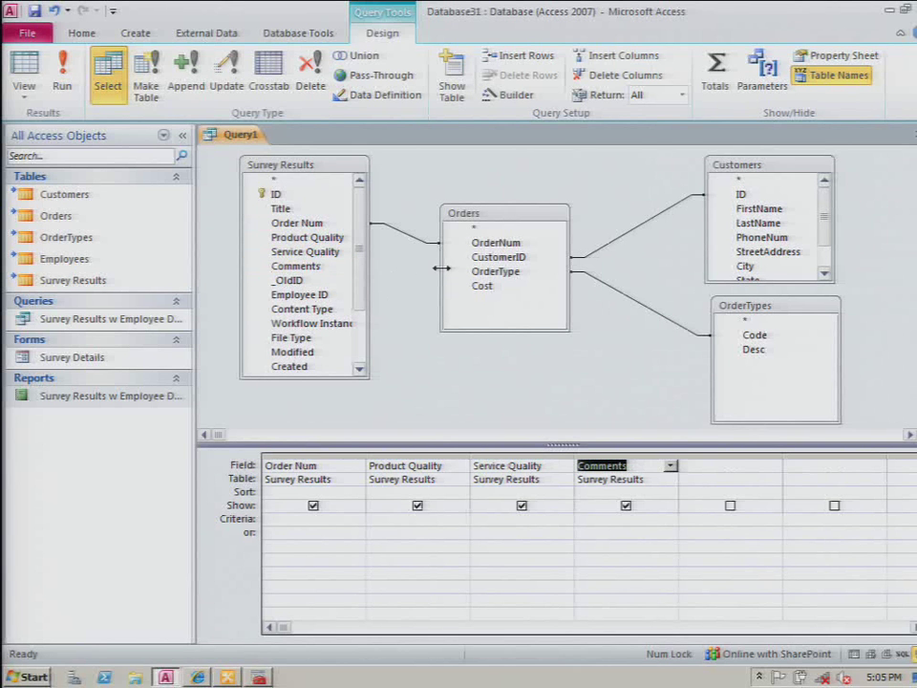
Add Cost from Orders, Code and Desc from OrderTypes, and ZIP from Customers to the query's output
{"action": "double_click", "coordinate": [487, 289]}
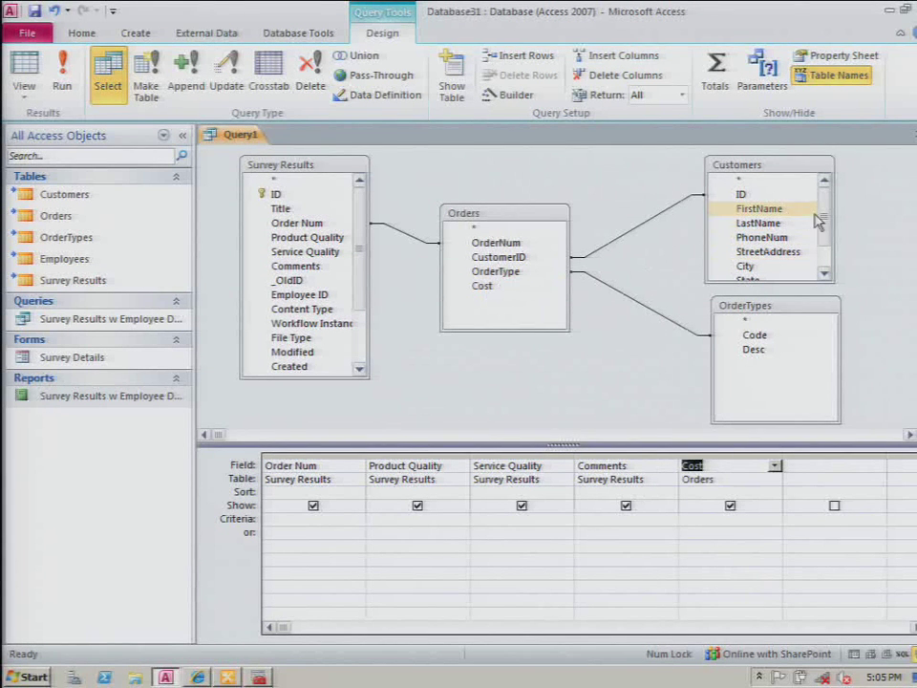
{"action": "double_click", "coordinate": [754, 334]}
{"action": "double_click", "coordinate": [753, 350]}
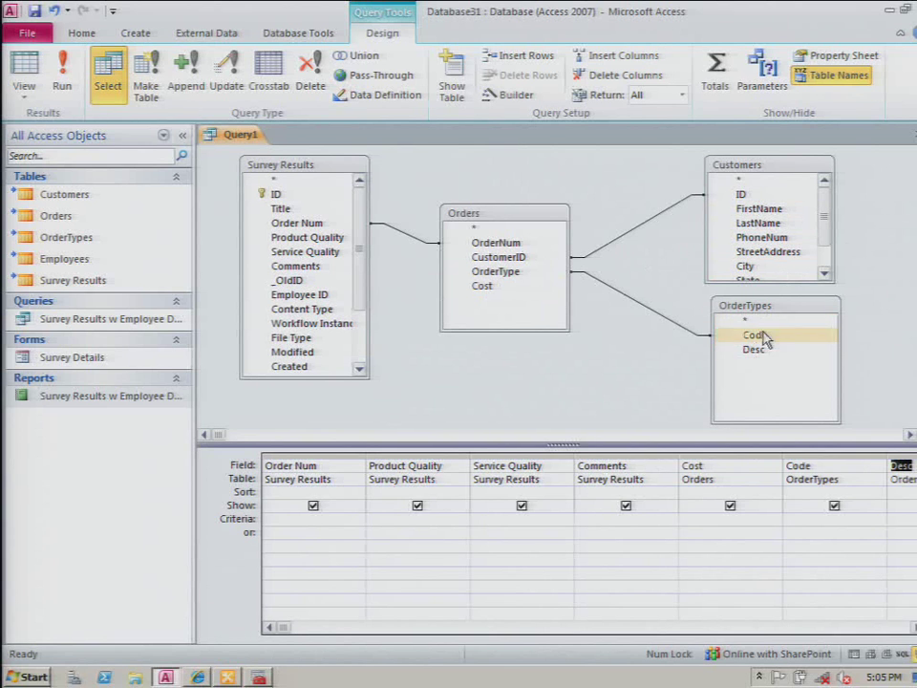
{"action": "left_click_drag", "start_coordinate": [827, 231], "coordinate": [827, 256]}
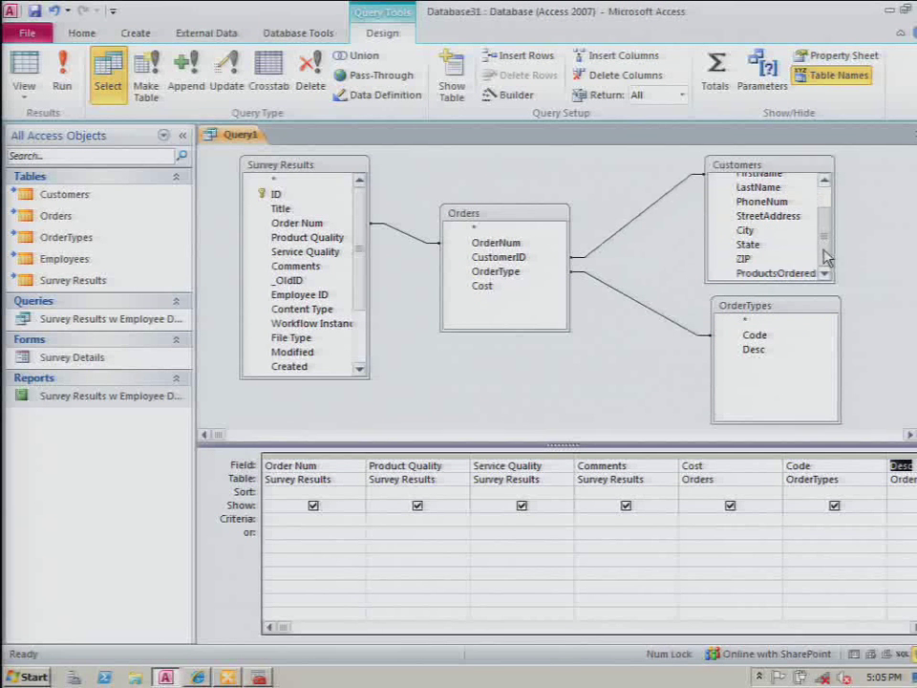
{"action": "left_click", "coordinate": [745, 259]}
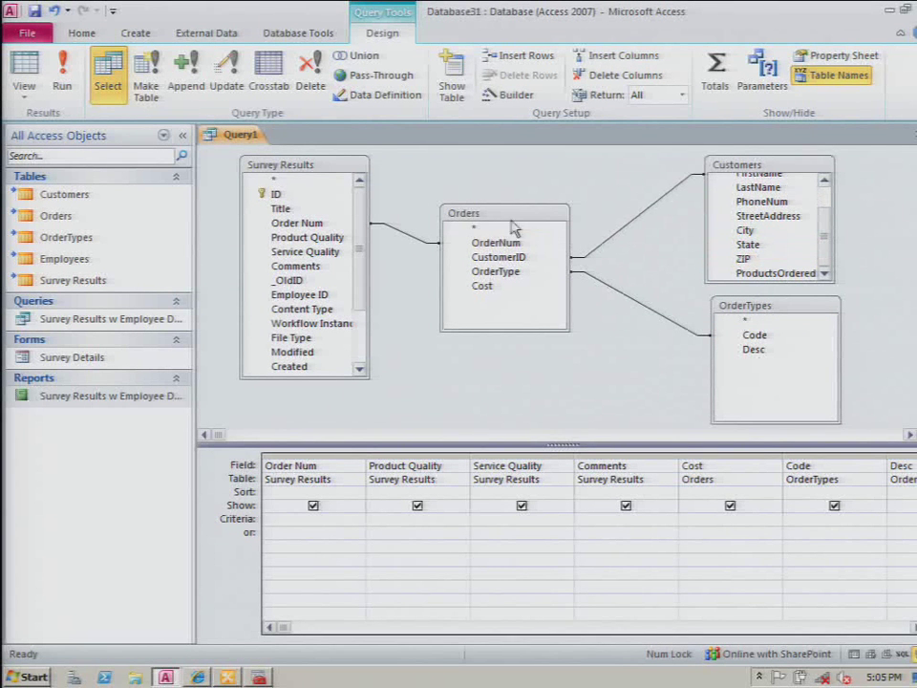
Save the query as "Survey Results w Customer Data"
{"action": "right_click", "coordinate": [238, 135]}
{"action": "left_click", "coordinate": [294, 145]}
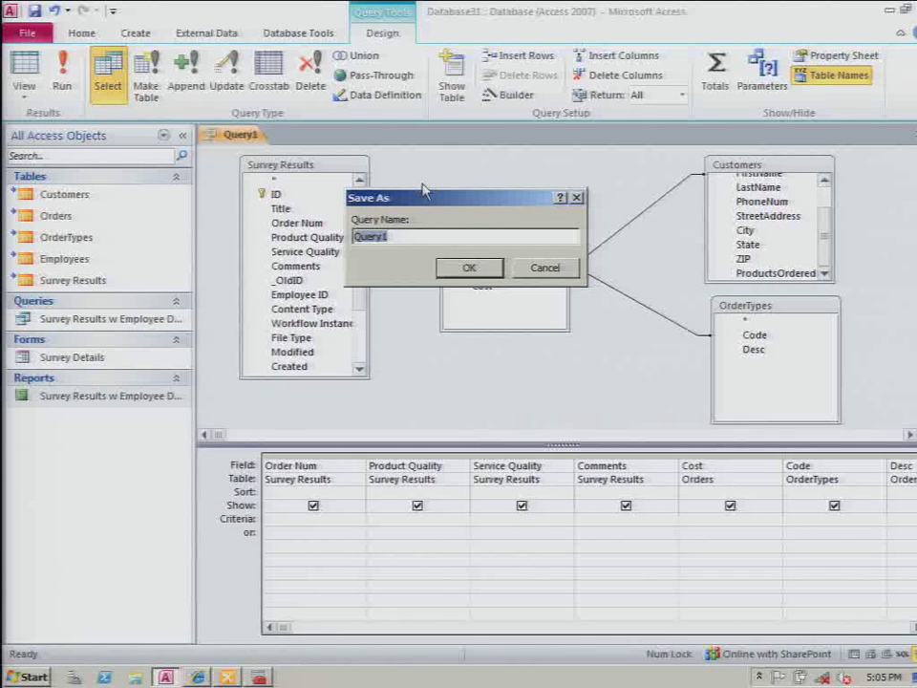
{"action": "type", "text": "Survey Results w"}
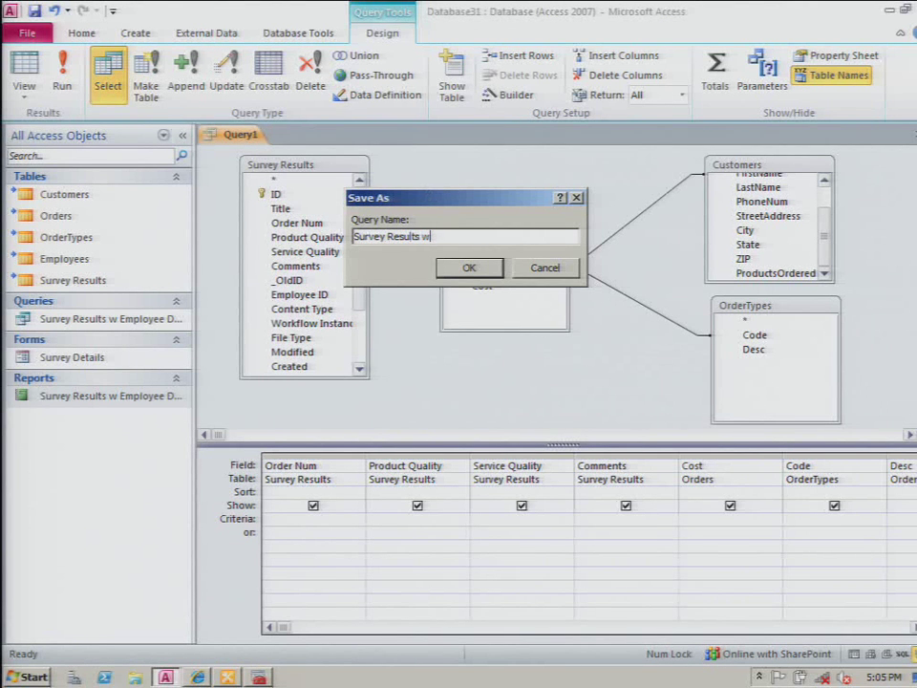
{"action": "type", "text": " Customer Data"}
{"action": "left_click", "coordinate": [469, 269]}
View the Survey Results w Customer Data query as a datasheet, and close it
{"action": "right_click", "coordinate": [227, 136]}
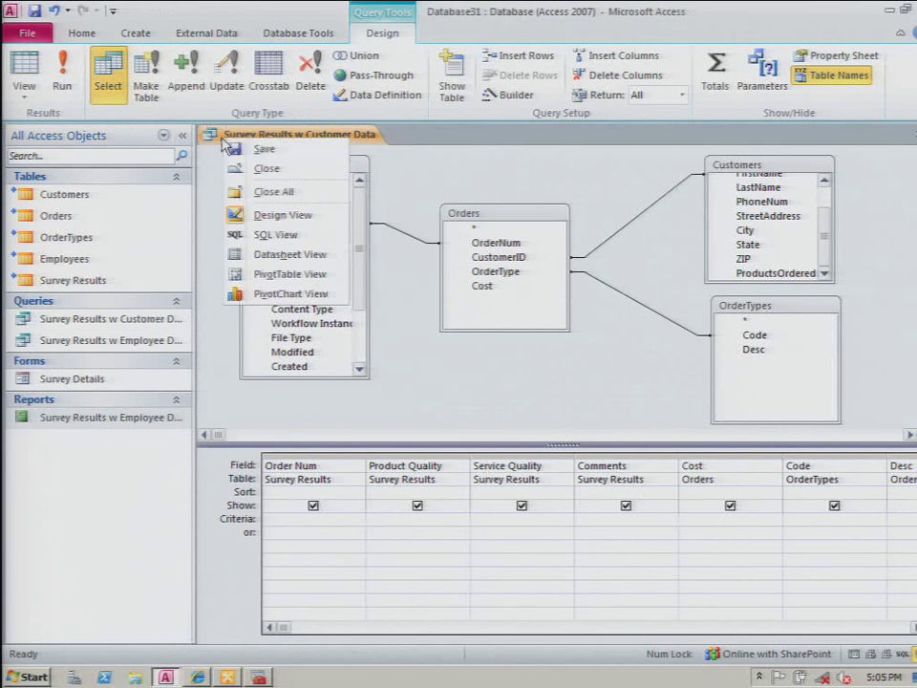
{"action": "left_click", "coordinate": [273, 254]}
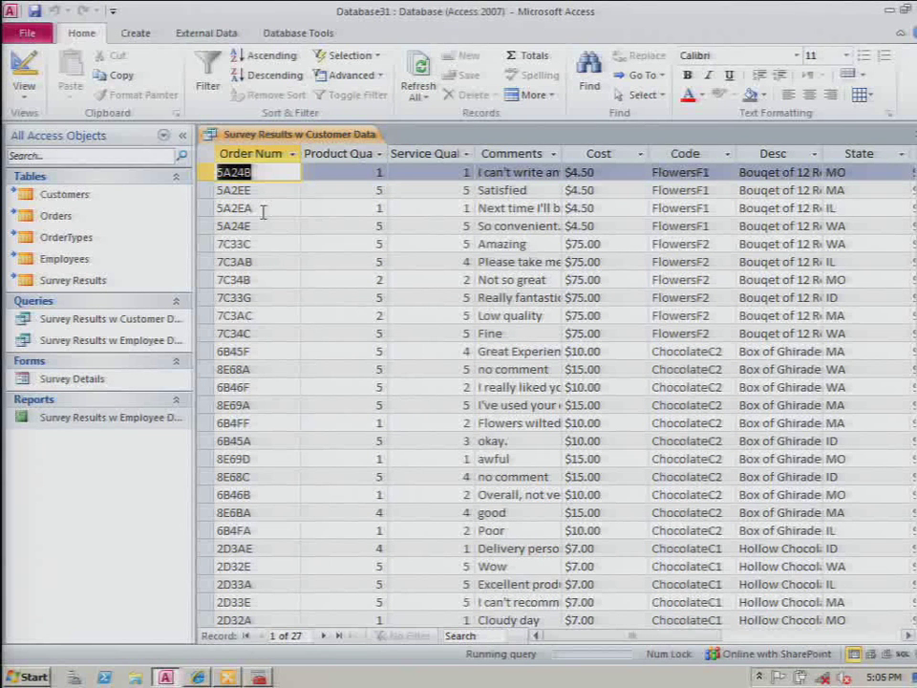
{"action": "right_click", "coordinate": [271, 135]}
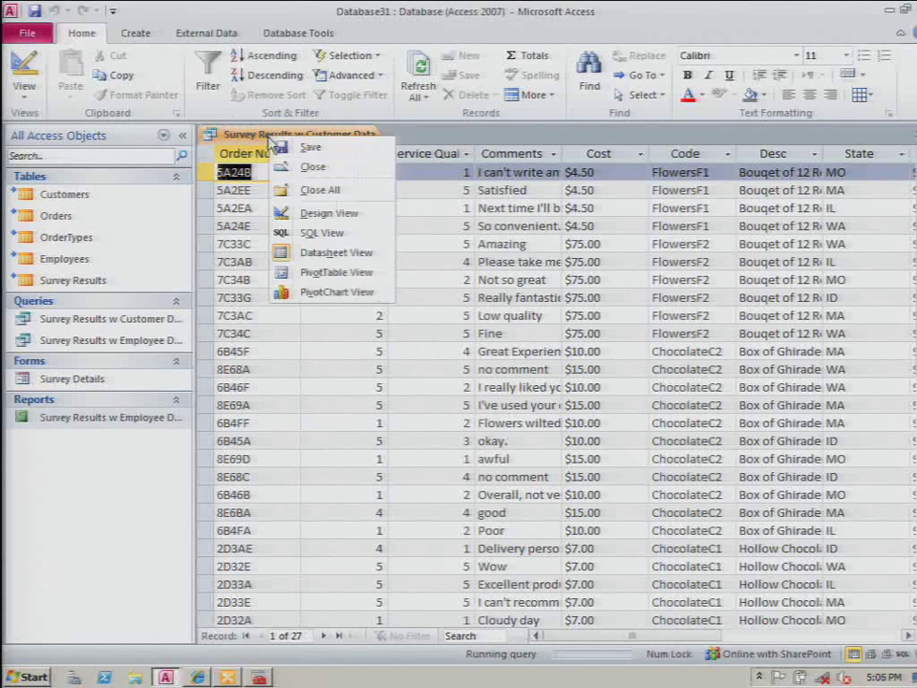
{"action": "left_click", "coordinate": [306, 167]}
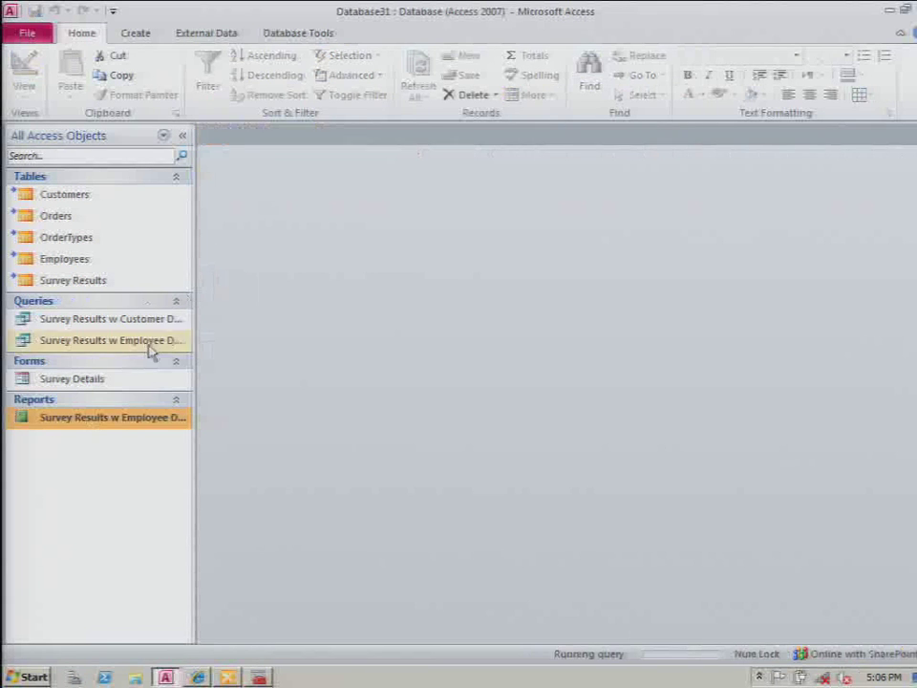
Create a report from the Survey Results w Customer Data query and save it under the query's name
{"action": "left_click", "coordinate": [127, 320]}
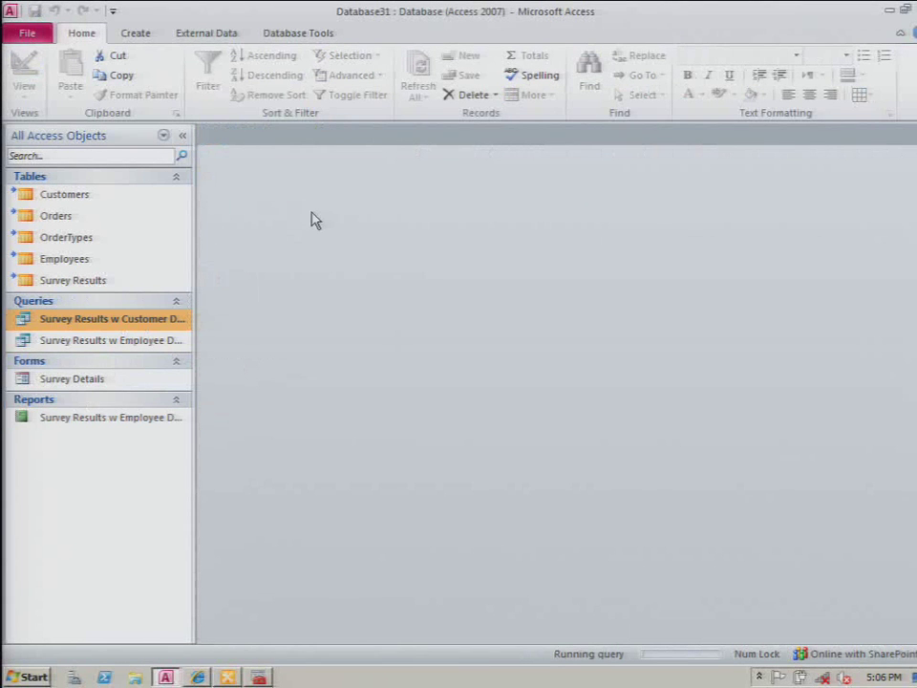
{"action": "left_click", "coordinate": [139, 34]}
{"action": "left_click", "coordinate": [439, 69]}
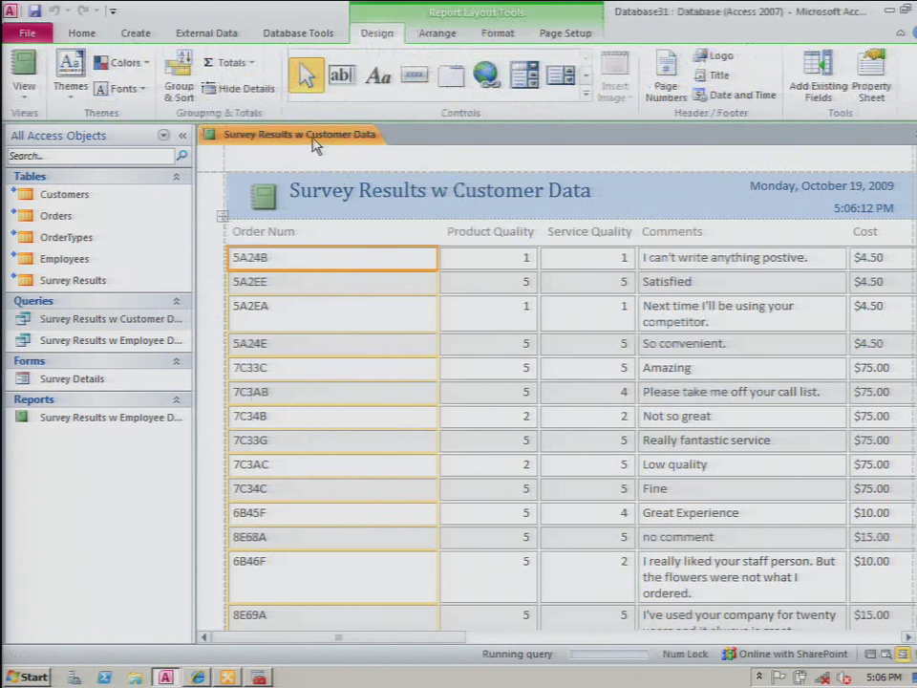
{"action": "right_click", "coordinate": [317, 143]}
{"action": "left_click", "coordinate": [350, 150]}
{"action": "left_click", "coordinate": [457, 265]}
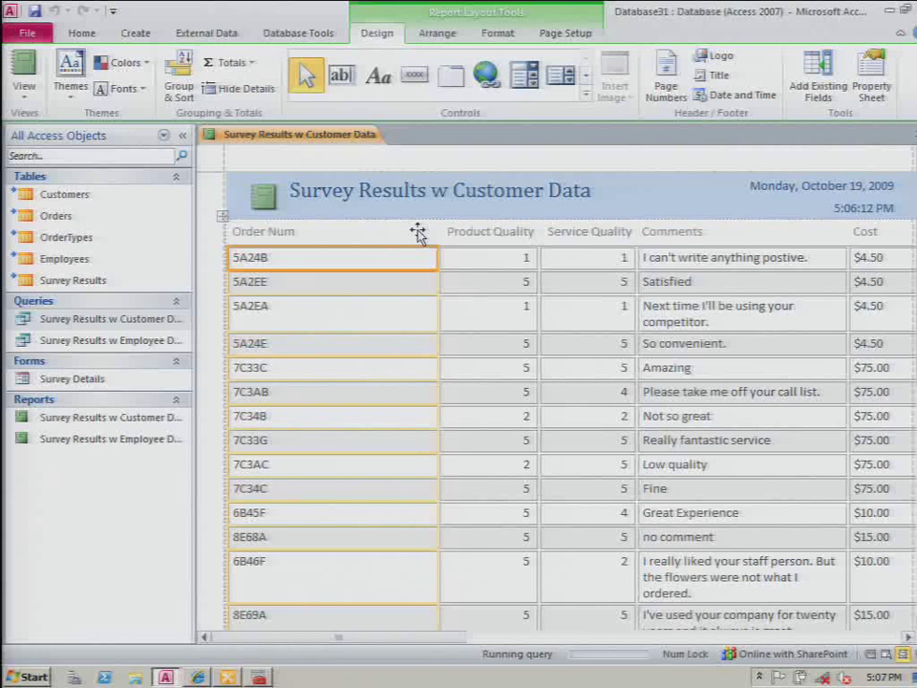
Try out several built-in themes on the customer data report, including the one with red headings
{"action": "right_click", "coordinate": [325, 135]}
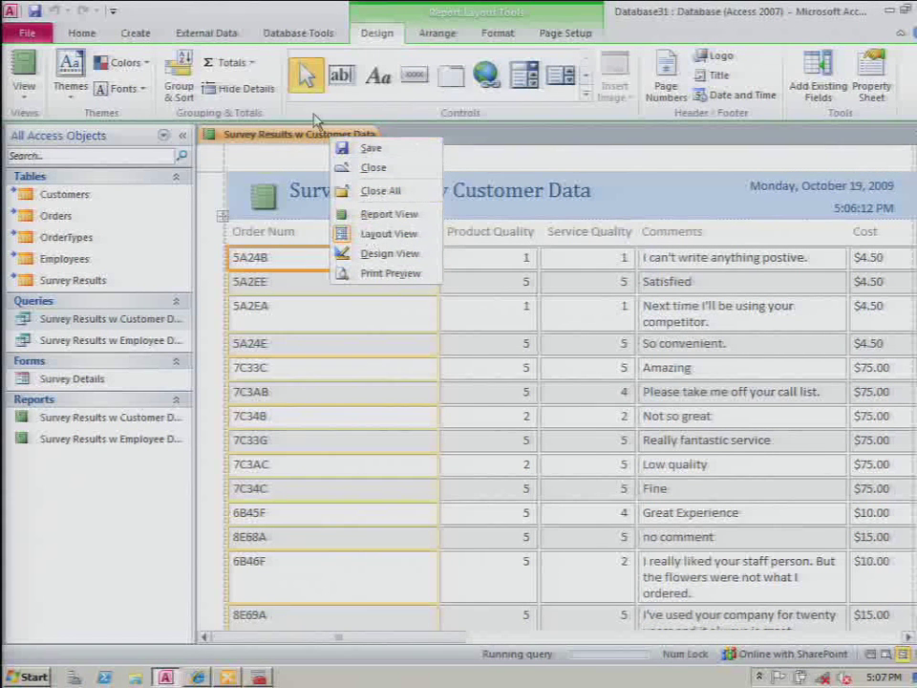
{"action": "left_click", "coordinate": [306, 139]}
{"action": "left_click", "coordinate": [71, 84]}
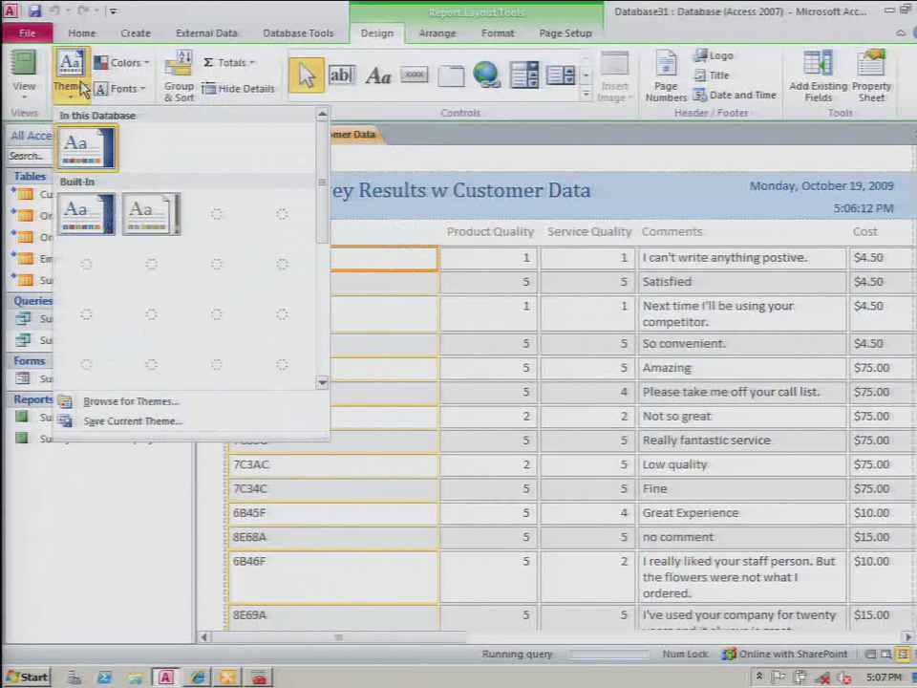
{"action": "left_click", "coordinate": [77, 361]}
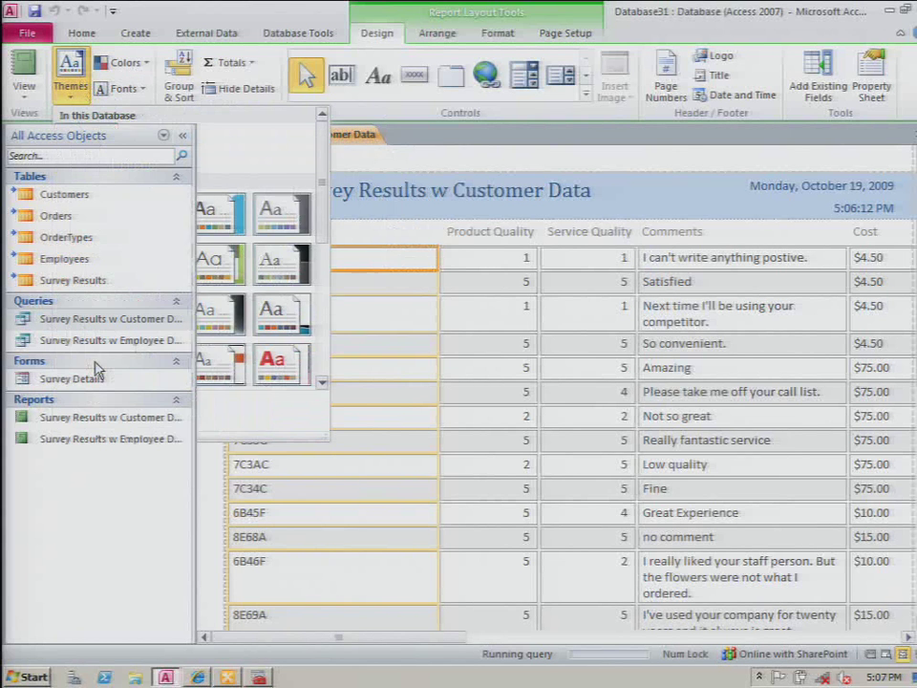
{"action": "left_click", "coordinate": [71, 74]}
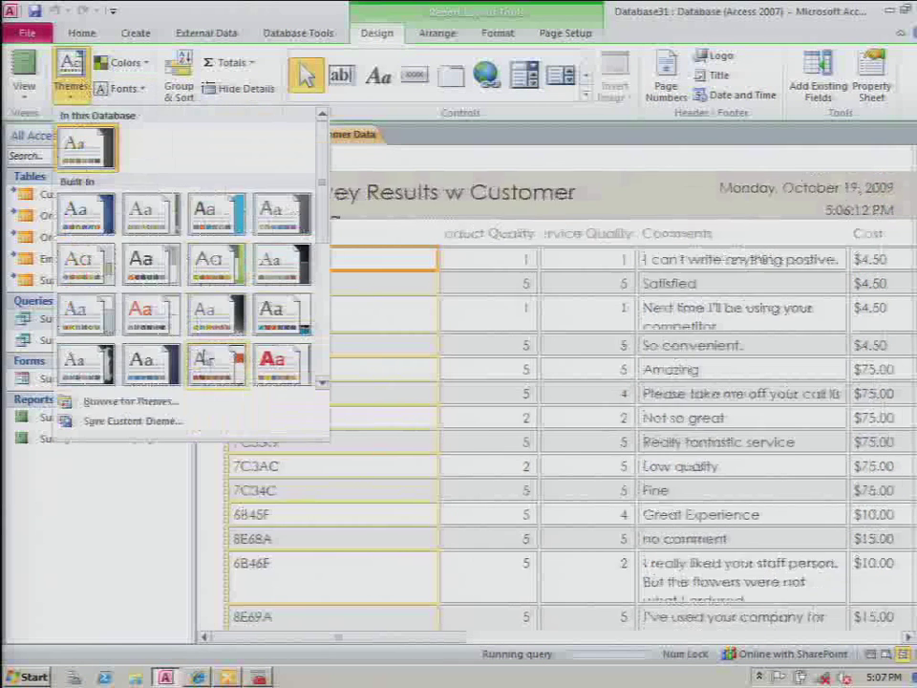
{"action": "left_click", "coordinate": [143, 211]}
{"action": "left_click", "coordinate": [71, 76]}
{"action": "left_click", "coordinate": [277, 333]}
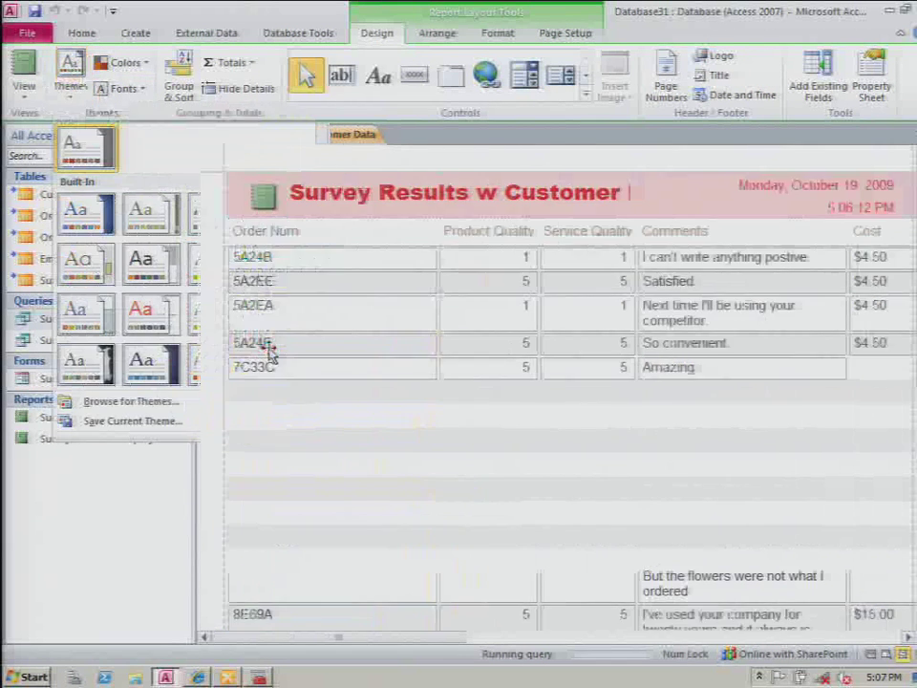
Apply the built-in theme with the grey report header to the customer data report and save the report
{"action": "left_click", "coordinate": [69, 86]}
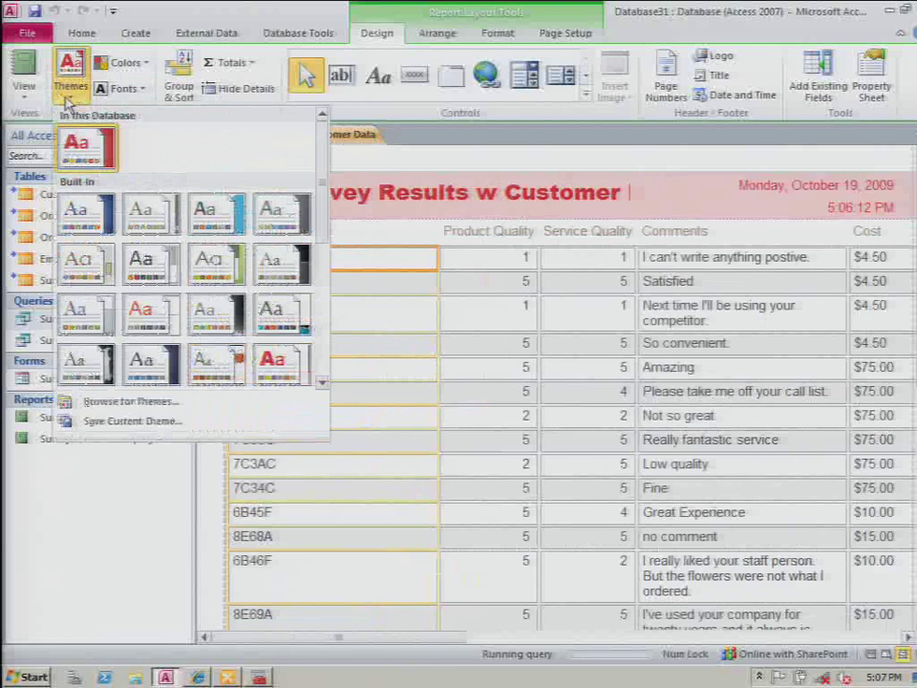
{"action": "left_click", "coordinate": [205, 306]}
{"action": "right_click", "coordinate": [303, 140]}
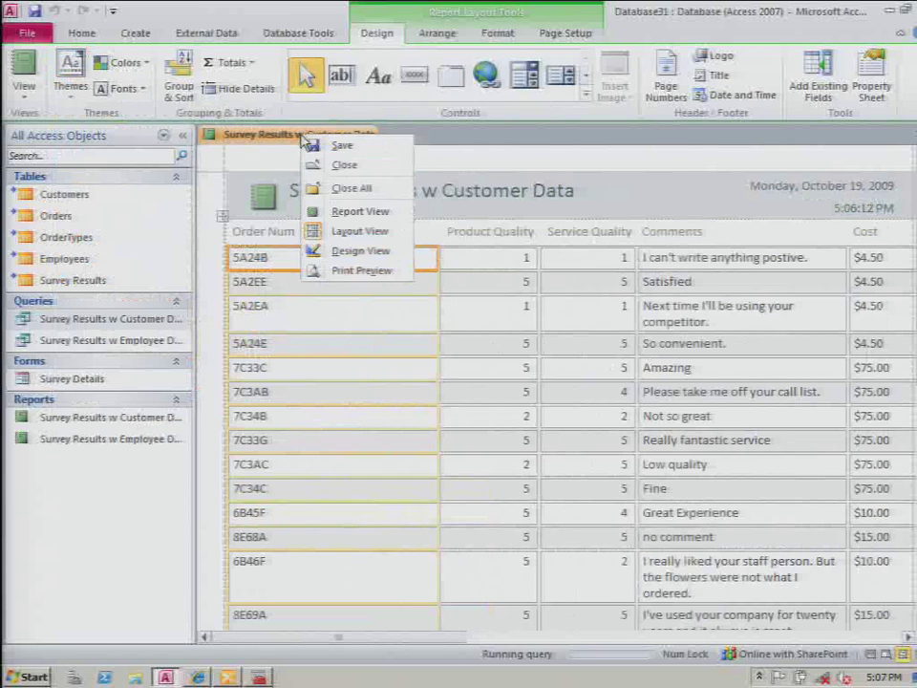
{"action": "left_click", "coordinate": [315, 145]}
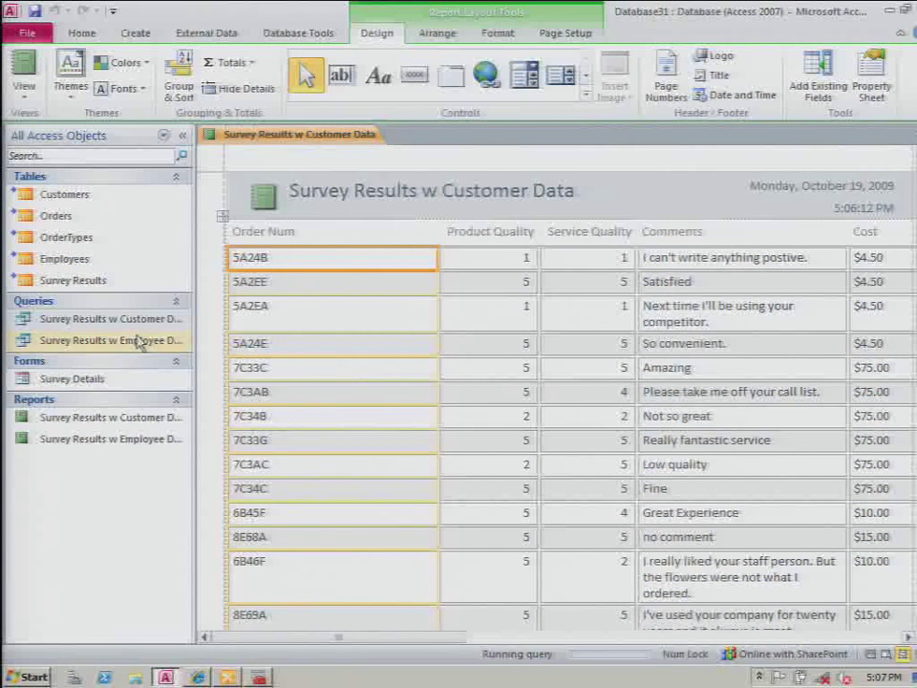
Open the Survey Results w Employee Data report and compare its theme with the customer data report
{"action": "double_click", "coordinate": [132, 444]}
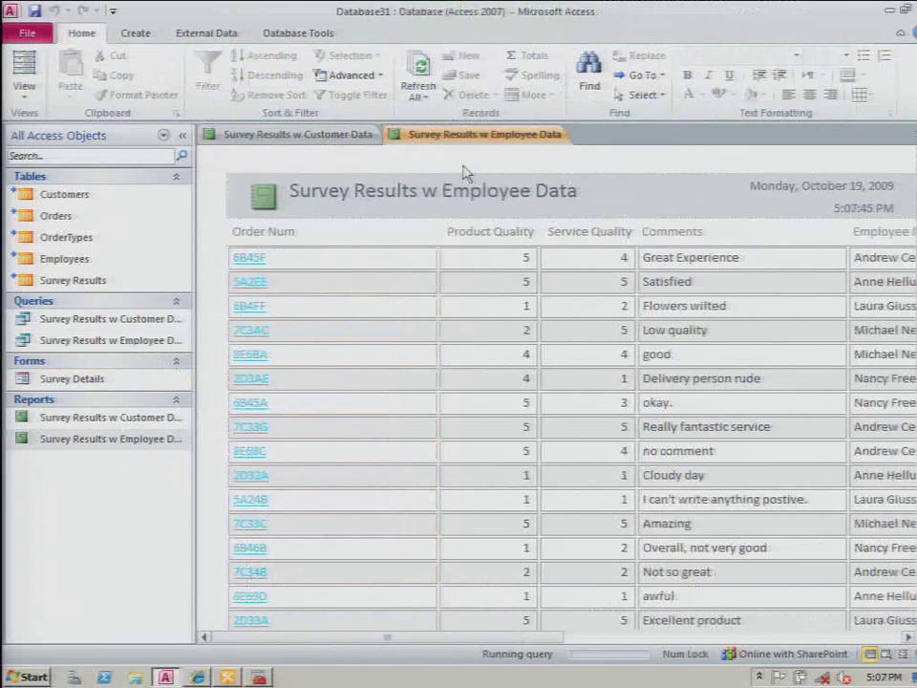
{"action": "left_click", "coordinate": [357, 136]}
{"action": "left_click", "coordinate": [425, 136]}
Examine the "SPC 233 - 2 - Switchboard" picture on the desktop, close it and return to Access
{"action": "key", "text": "super+d"}
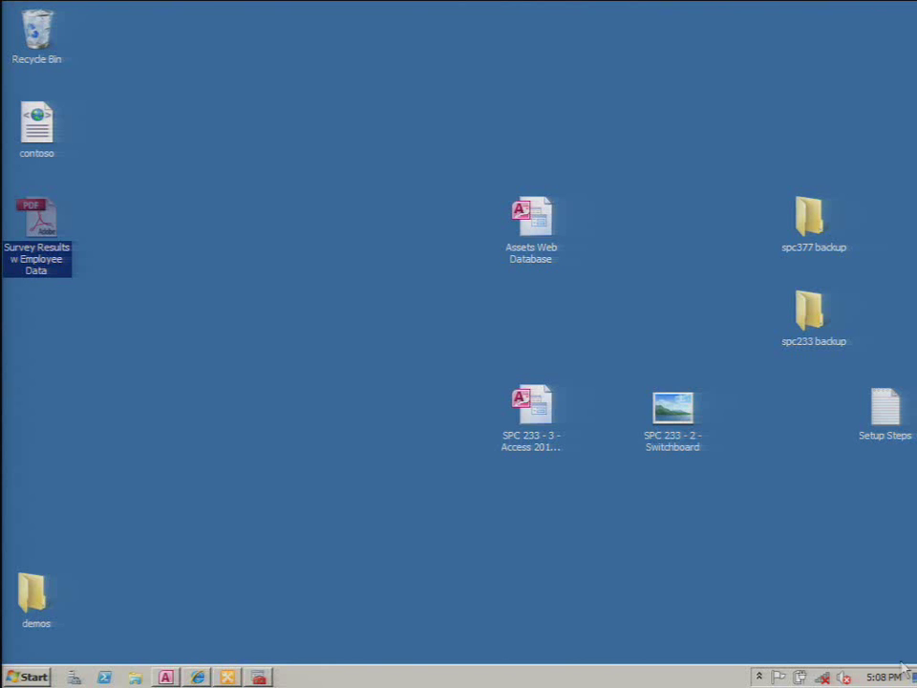
{"action": "left_click", "coordinate": [671, 449]}
{"action": "key", "text": "Return"}
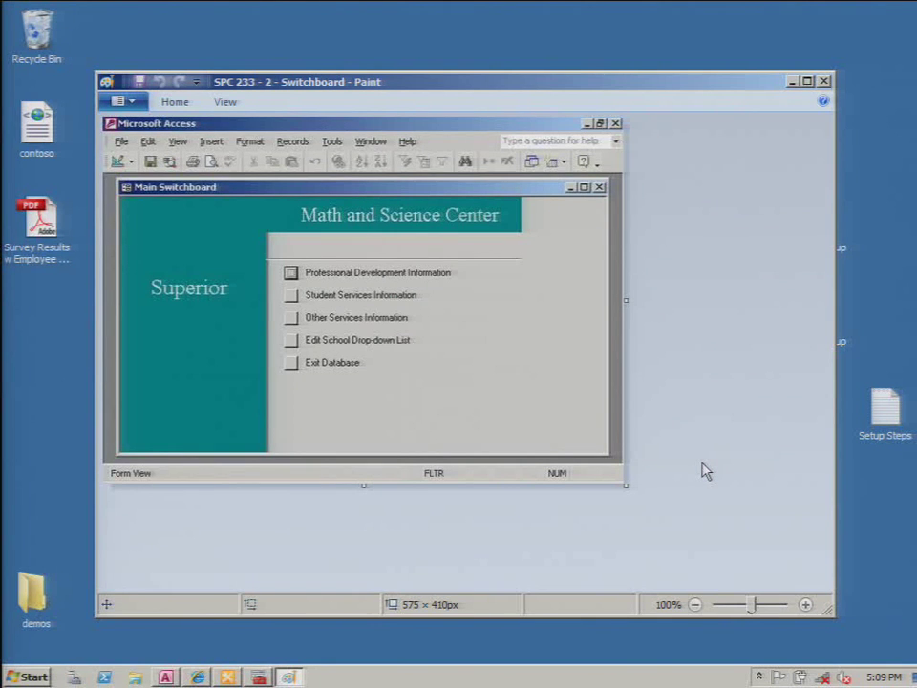
{"action": "left_click", "coordinate": [823, 82]}
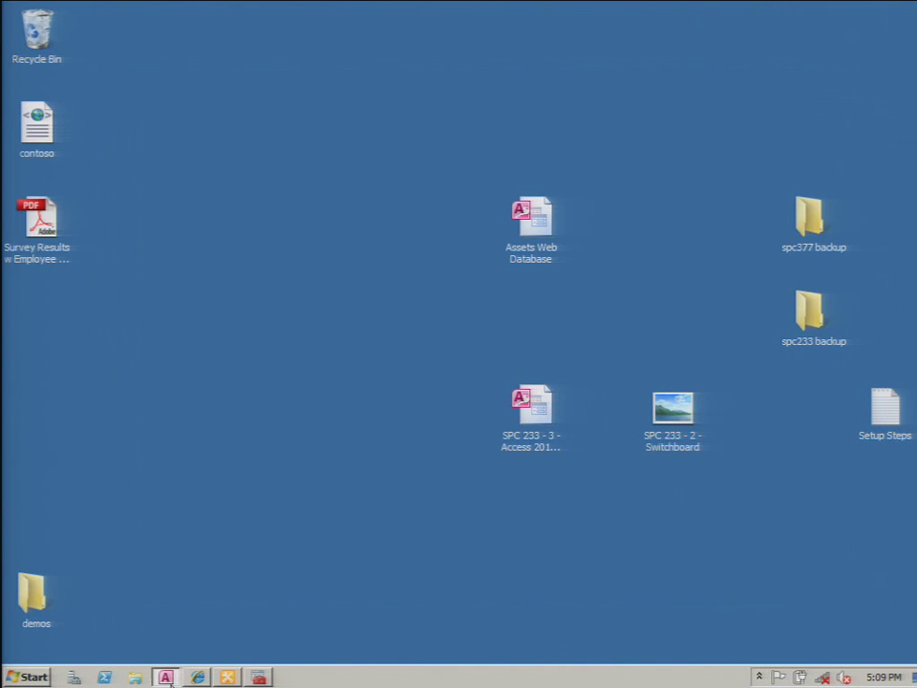
{"action": "left_click", "coordinate": [166, 677]}
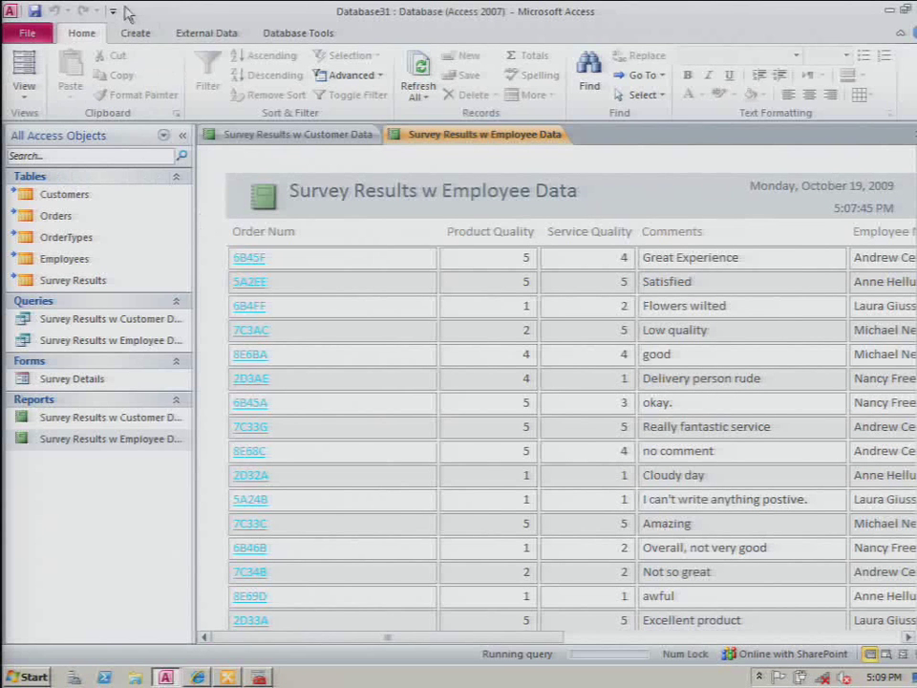
Create a navigation form with the Horizontal Tabs layout
{"action": "left_click", "coordinate": [134, 35]}
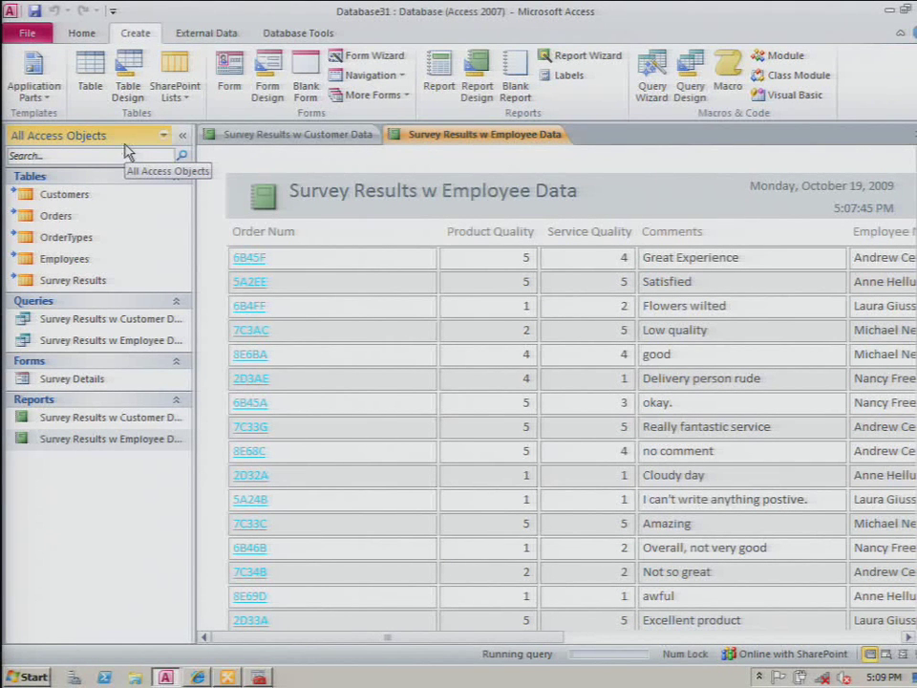
{"action": "left_click", "coordinate": [369, 74]}
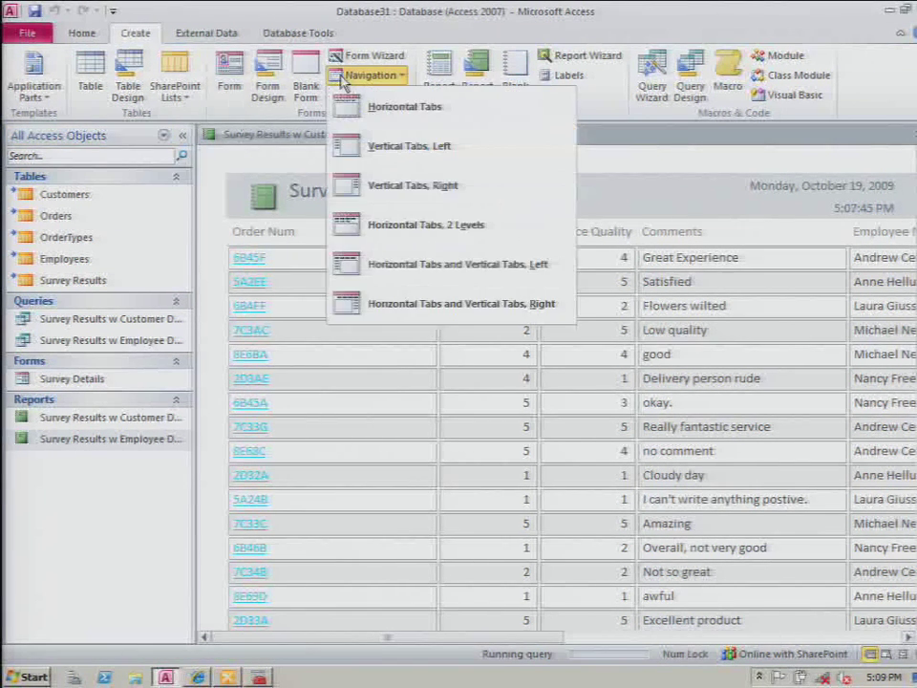
{"action": "left_click", "coordinate": [369, 111]}
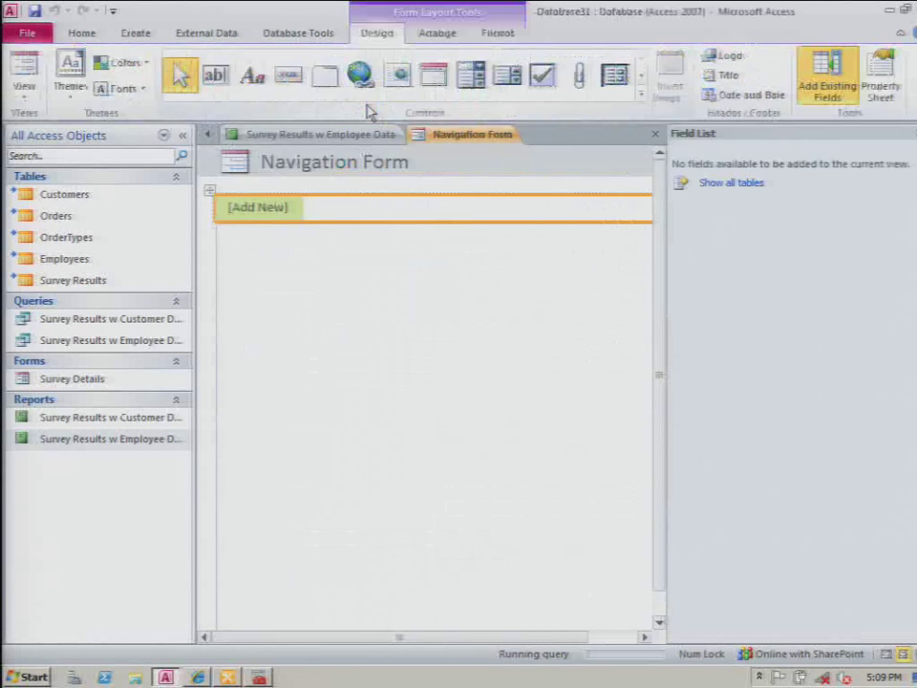
Change the navigation form's header title to "Reporting Center"
{"action": "left_click", "coordinate": [351, 164]}
{"action": "left_click", "coordinate": [350, 162]}
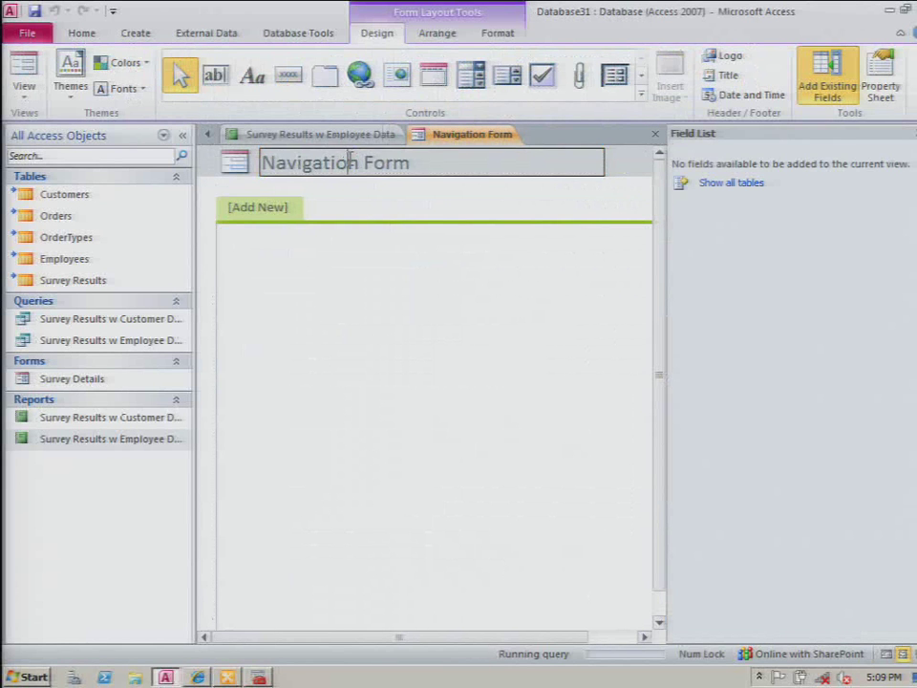
{"action": "left_click_drag", "start_coordinate": [415, 163], "coordinate": [235, 163]}
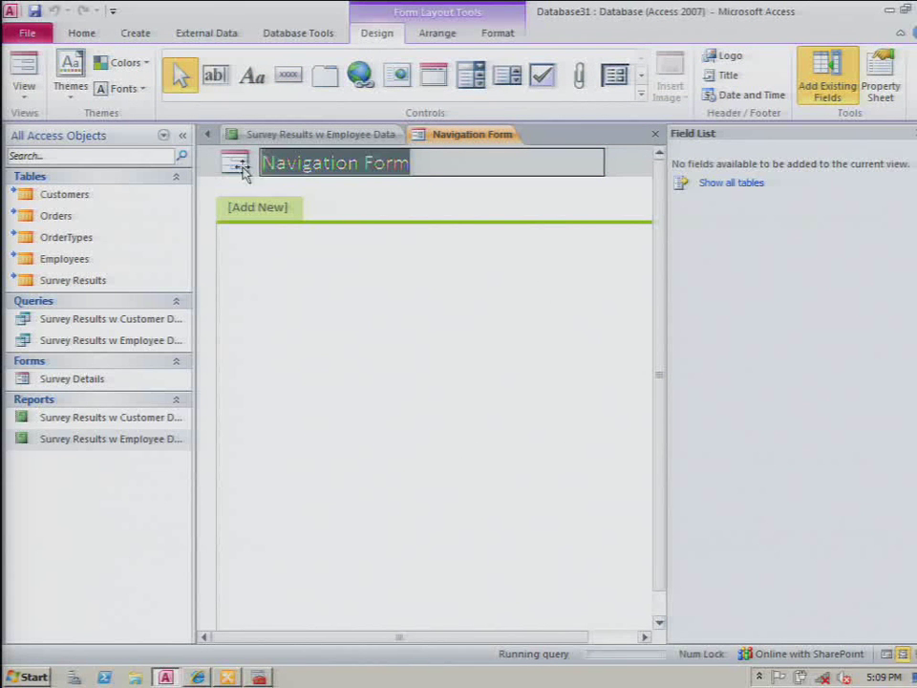
{"action": "type", "text": "Reportin g"}
{"action": "key", "text": "BackSpace"}
{"action": "key", "text": "BackSpace"}
{"action": "type", "text": "g"}
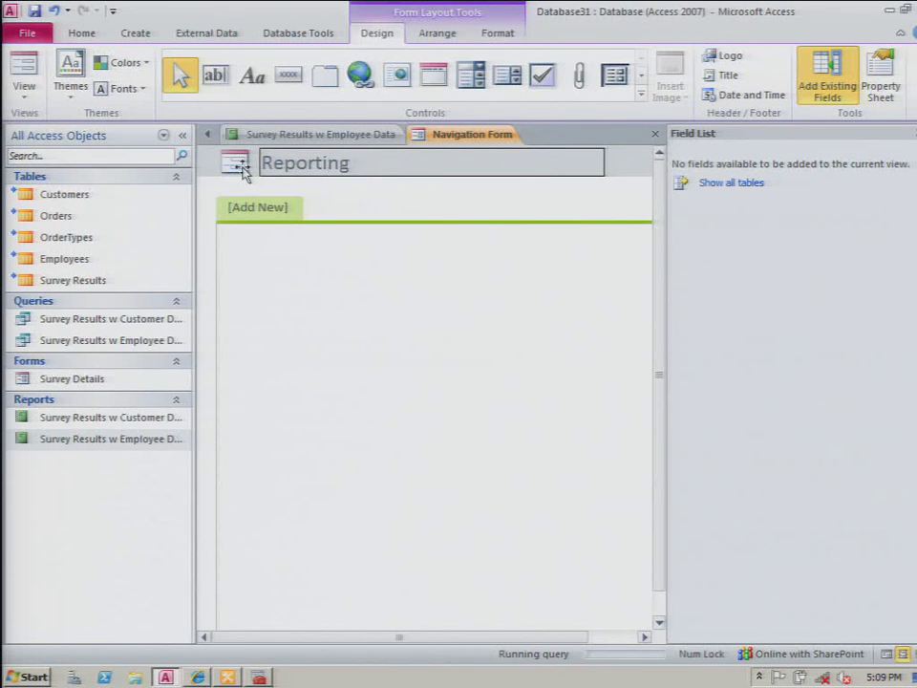
{"action": "type", "text": " Center"}
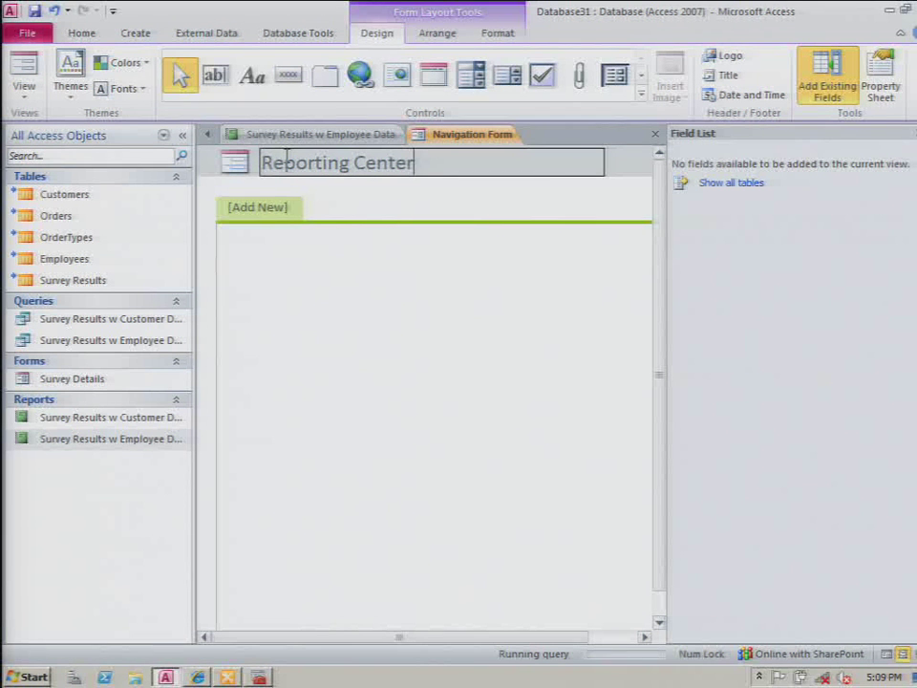
Save the navigation form under the name "Hoem"
{"action": "right_click", "coordinate": [461, 136]}
{"action": "left_click", "coordinate": [482, 149]}
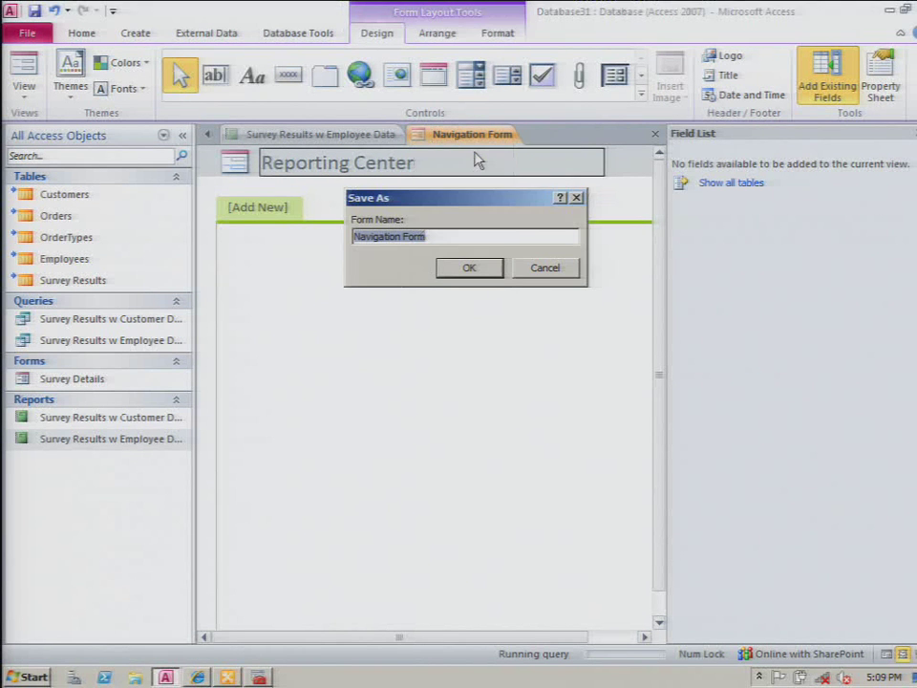
{"action": "type", "text": "Hoem"}
{"action": "key", "text": "Return"}
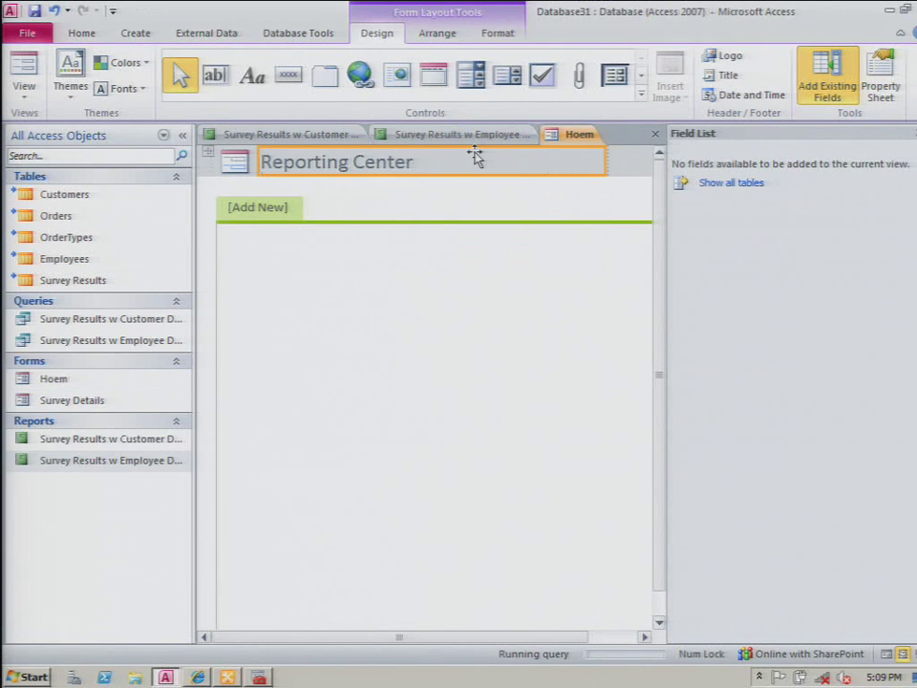
Close the open Survey Results w Employee Data and Survey Results w Customer Data reports
{"action": "left_click", "coordinate": [477, 136]}
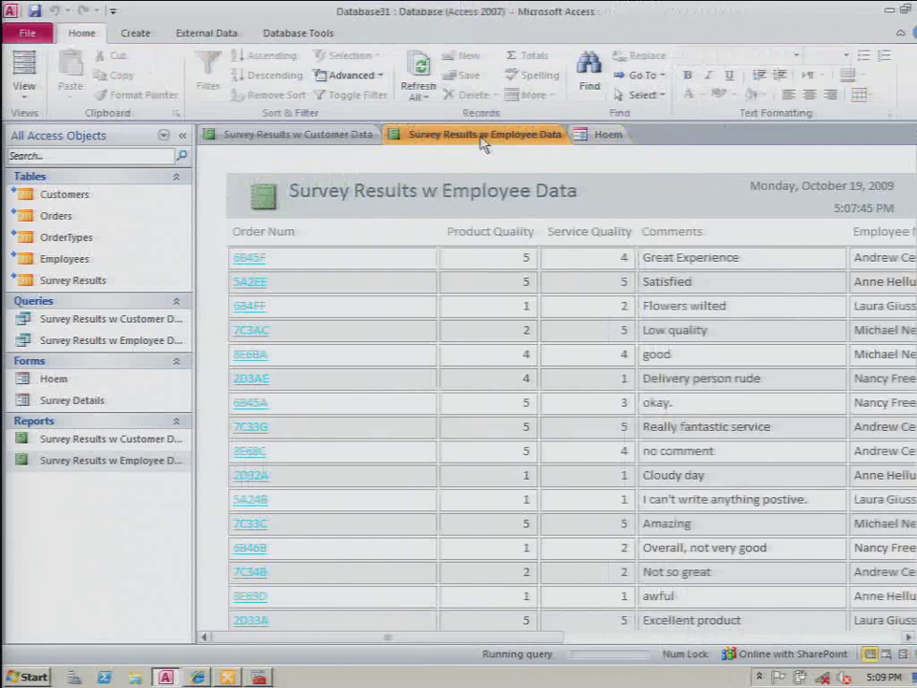
{"action": "right_click", "coordinate": [482, 136]}
{"action": "left_click", "coordinate": [517, 169]}
{"action": "right_click", "coordinate": [346, 136]}
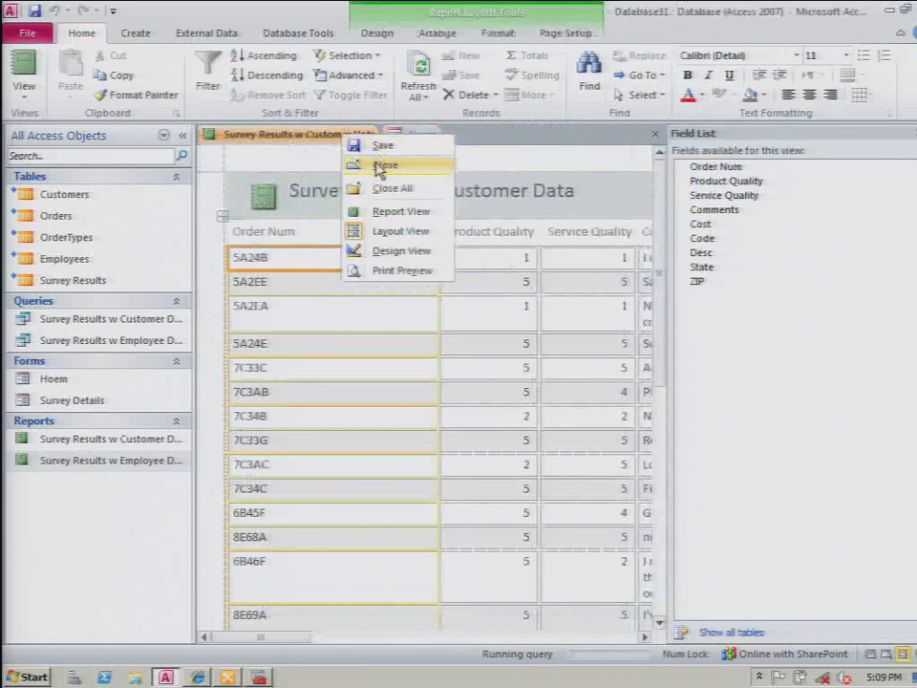
{"action": "left_click", "coordinate": [380, 164]}
Add the Survey Results w Customer Data and Survey Results w Employee Data reports as navigation form tabs, and save the form
{"action": "left_click_drag", "start_coordinate": [102, 438], "coordinate": [239, 208]}
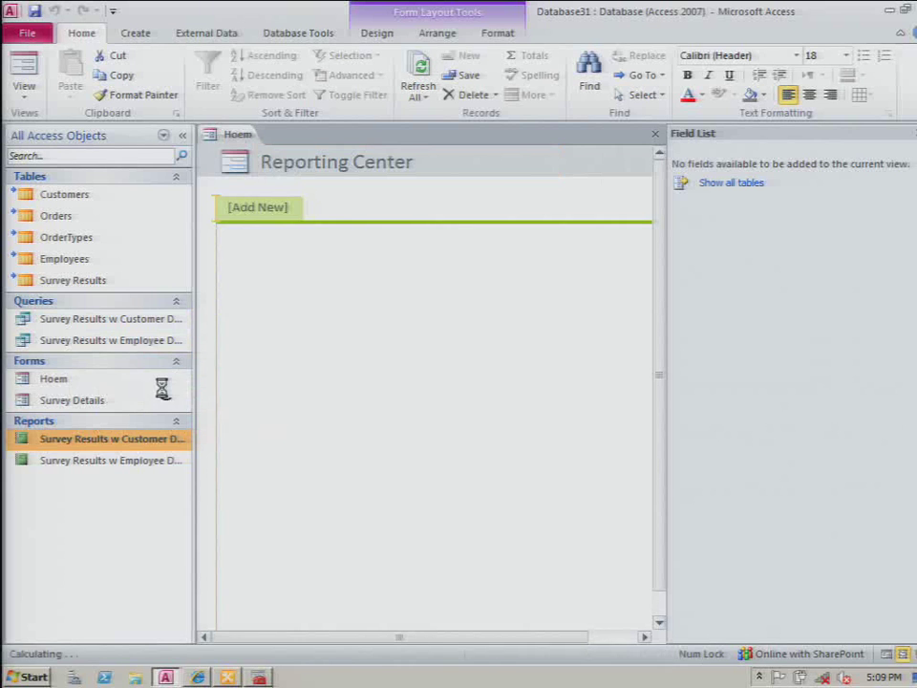
{"action": "mouse_move", "coordinate": [113, 460]}
{"action": "left_mouse_down"}
{"action": "mouse_move", "coordinate": [429, 213]}
{"action": "mouse_move", "coordinate": [407, 229]}
{"action": "left_mouse_up"}
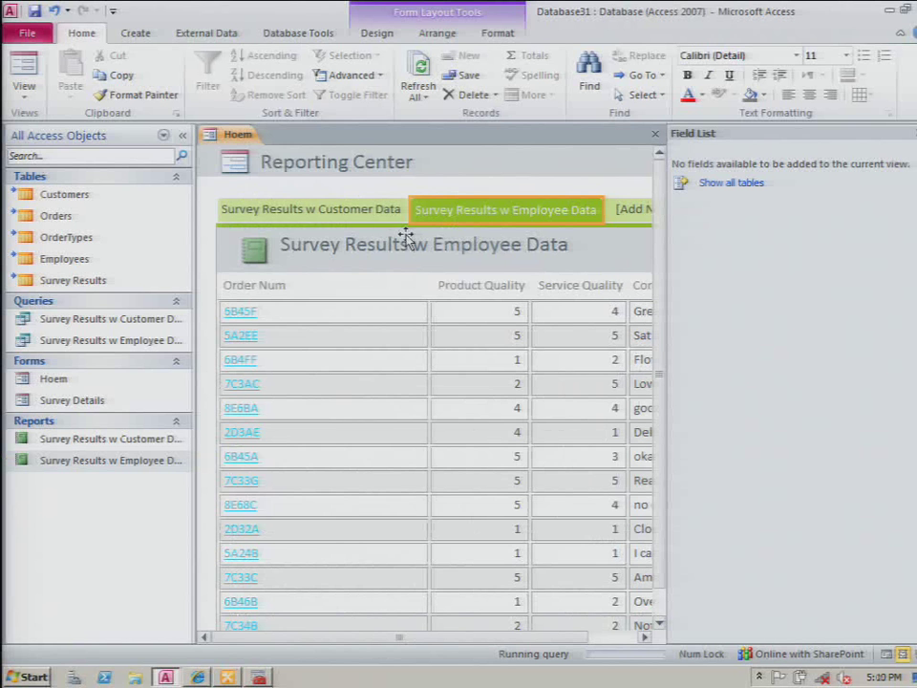
{"action": "right_click", "coordinate": [238, 136]}
{"action": "left_click", "coordinate": [241, 141]}
Show the navigation form in Form View and display the report on its Survey Results w Employee Data tab
{"action": "right_click", "coordinate": [238, 136]}
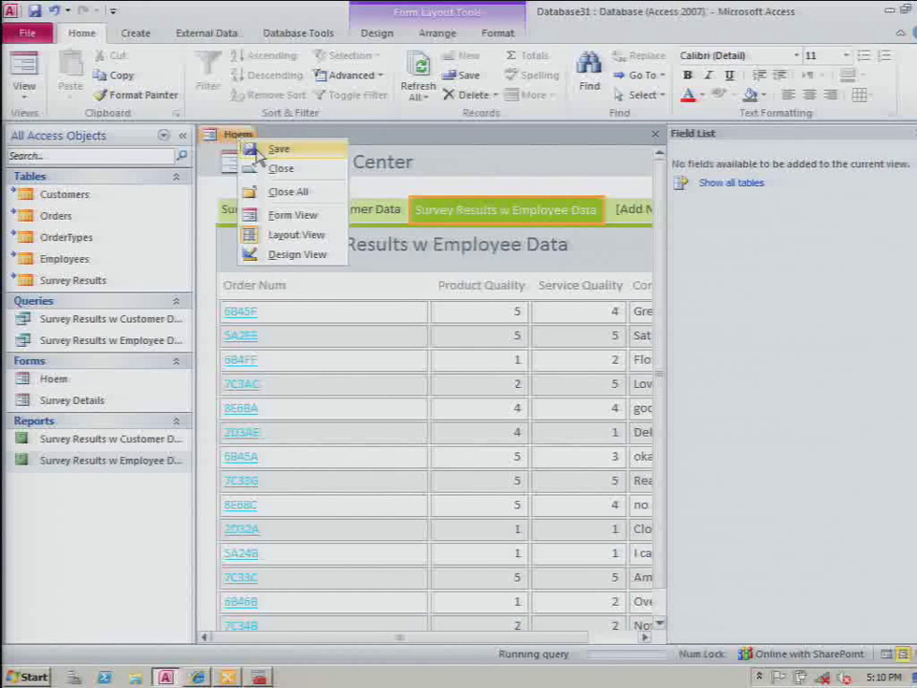
{"action": "left_click", "coordinate": [250, 214]}
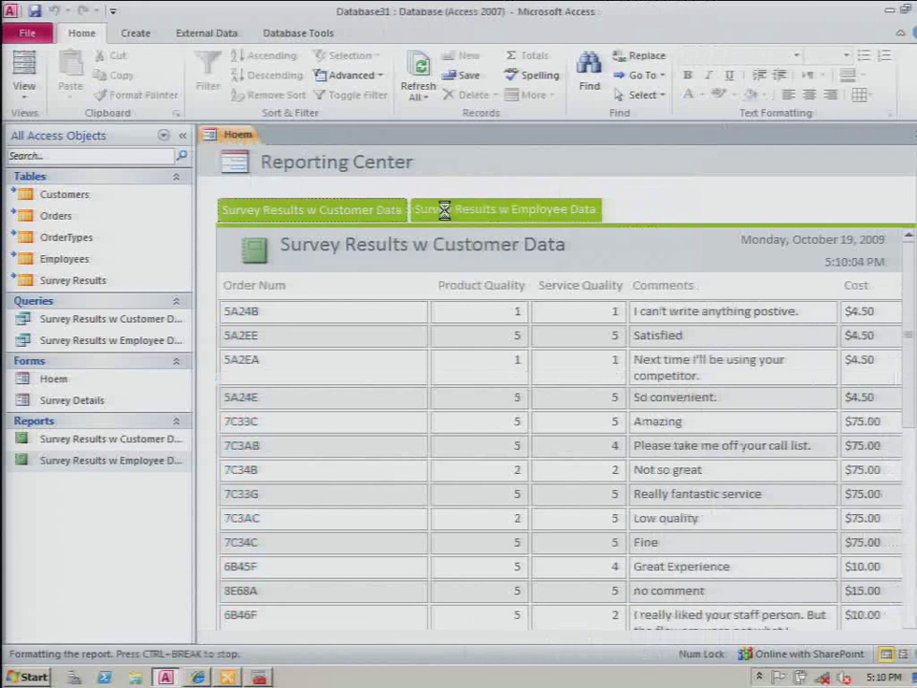
{"action": "left_click", "coordinate": [444, 210]}
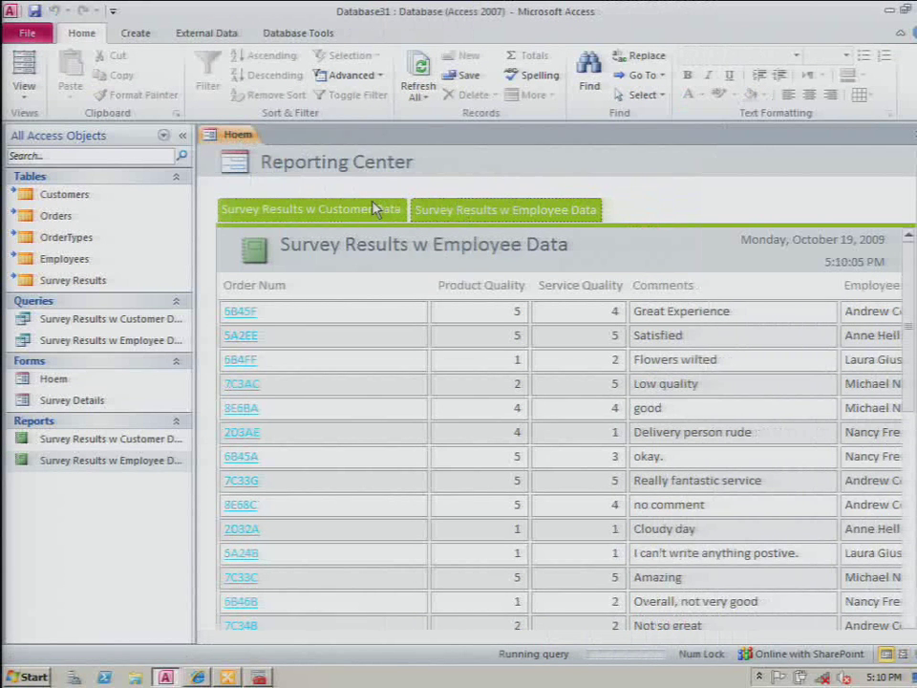